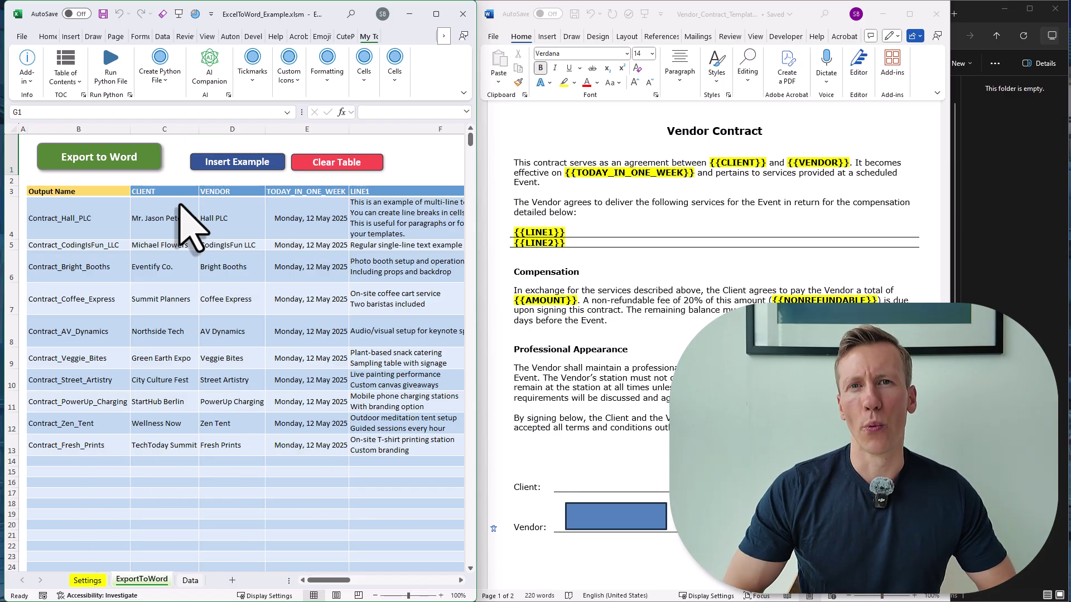
Export all ten contract rows to Word and PDF, then dismiss the Export Complete message
{"action": "left_click", "coordinate": [125, 165]}
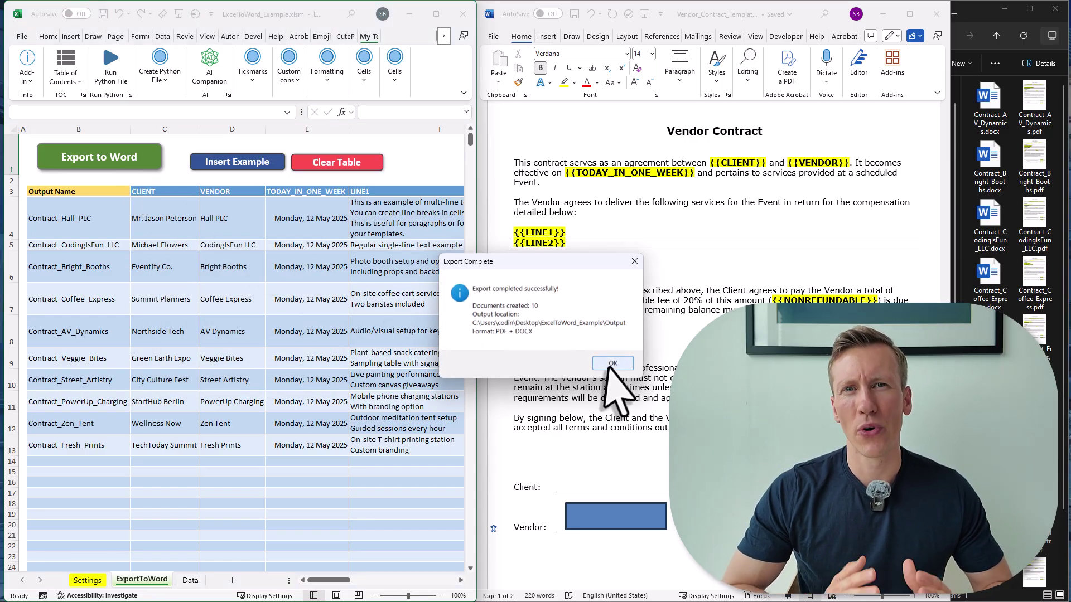
{"action": "left_click", "coordinate": [612, 363]}
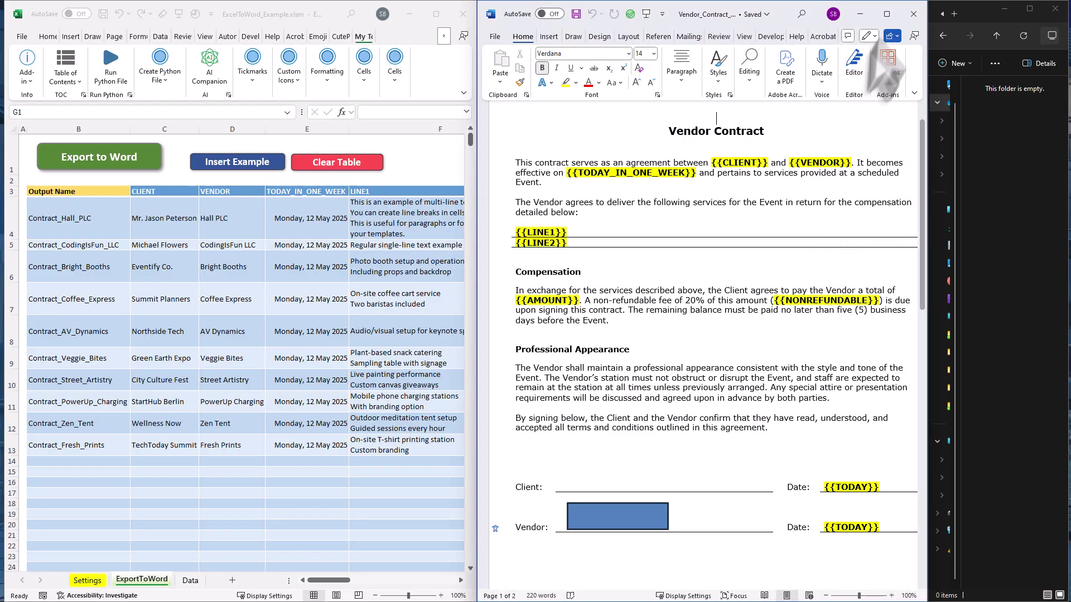
Maximize the Vendor Contract template so both pages and their placeholders are visible
{"action": "left_click", "coordinate": [887, 14]}
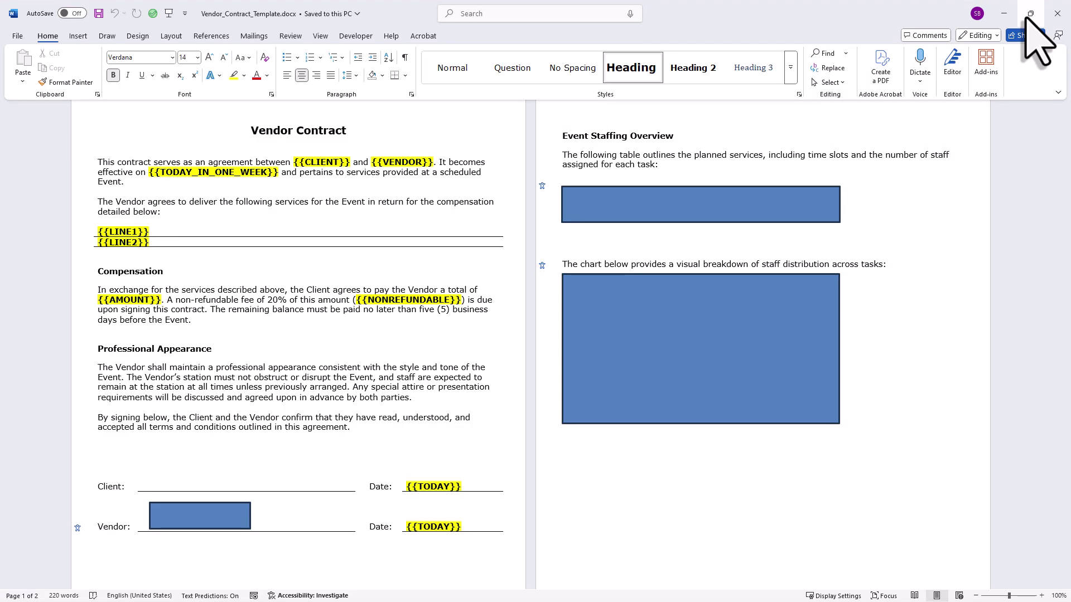
Restore the template window to side-by-side size and switch Excel to the Data sheet
{"action": "left_click", "coordinate": [1030, 14]}
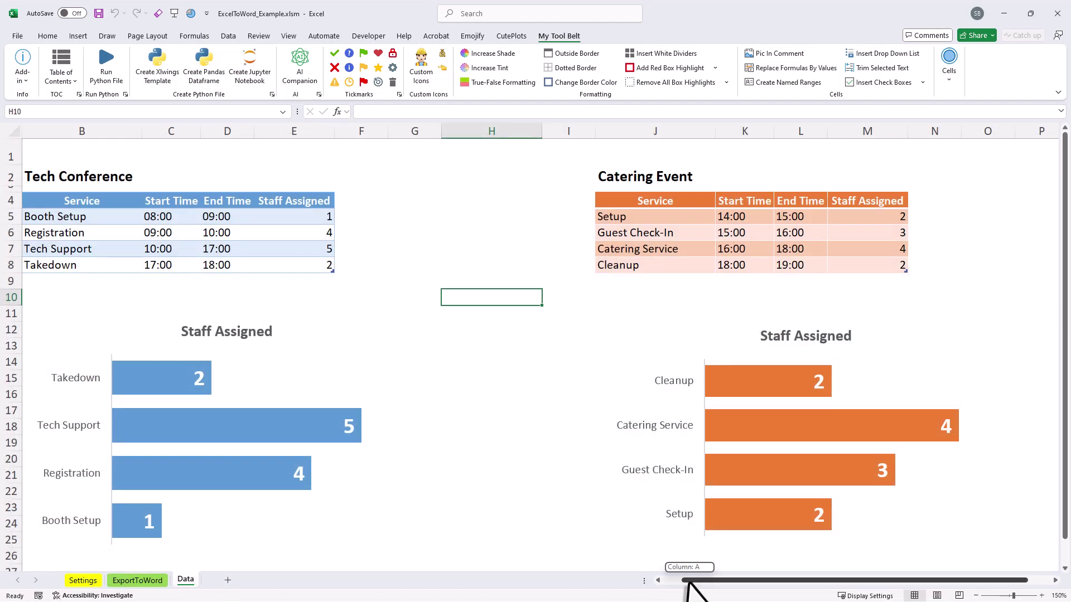
{"action": "left_click", "coordinate": [658, 580]}
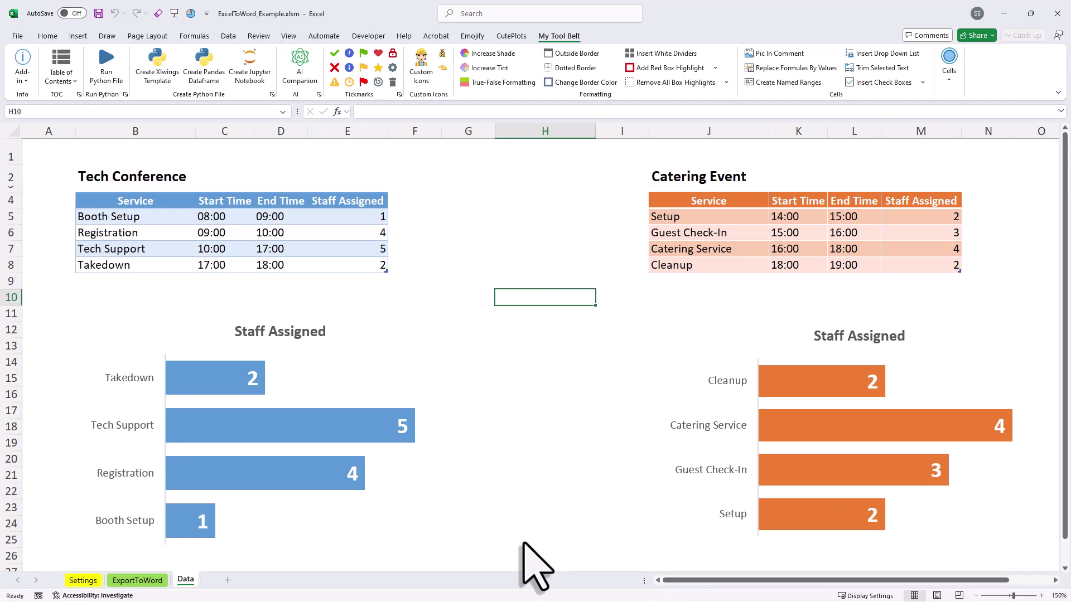
From the ExportToWord sheet, snap Excel left, rerun Export to Word, then open Contract_Hall_PLC.docx
{"action": "left_click", "coordinate": [146, 580]}
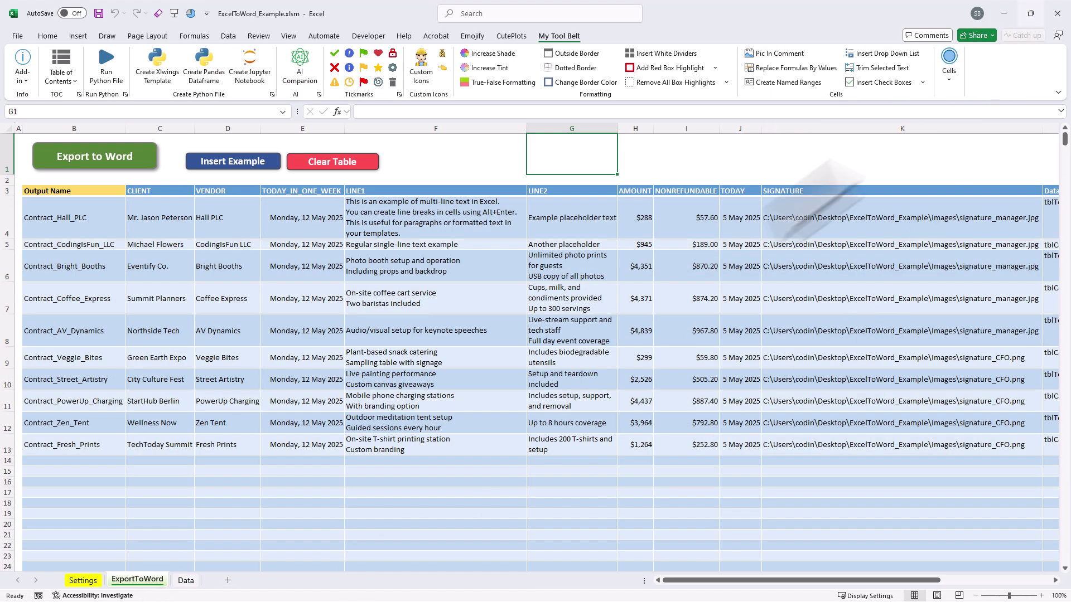
{"action": "left_click", "coordinate": [998, 53]}
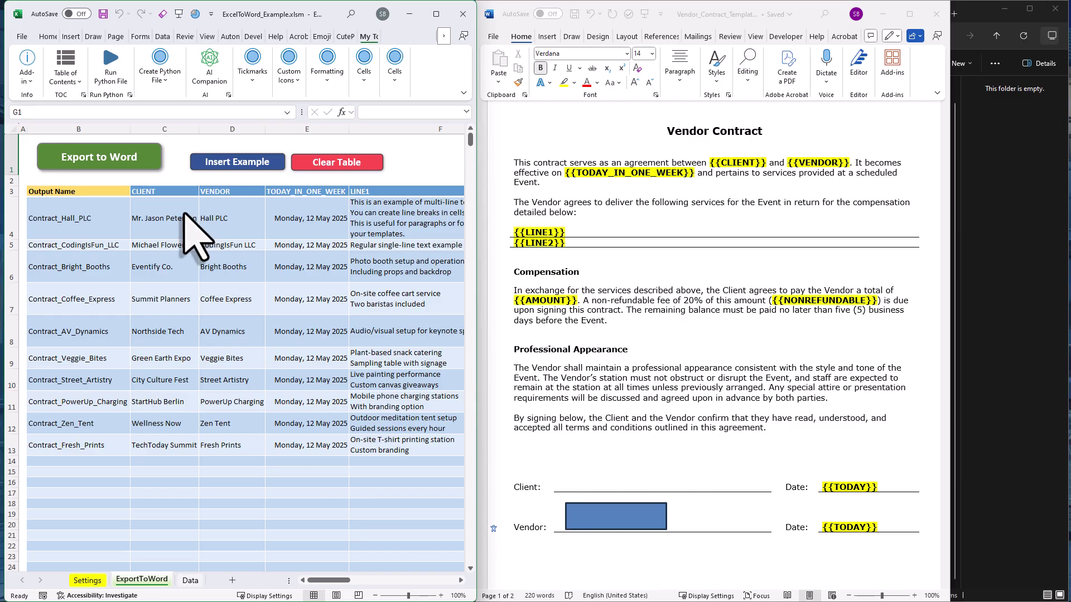
{"action": "left_click", "coordinate": [125, 167]}
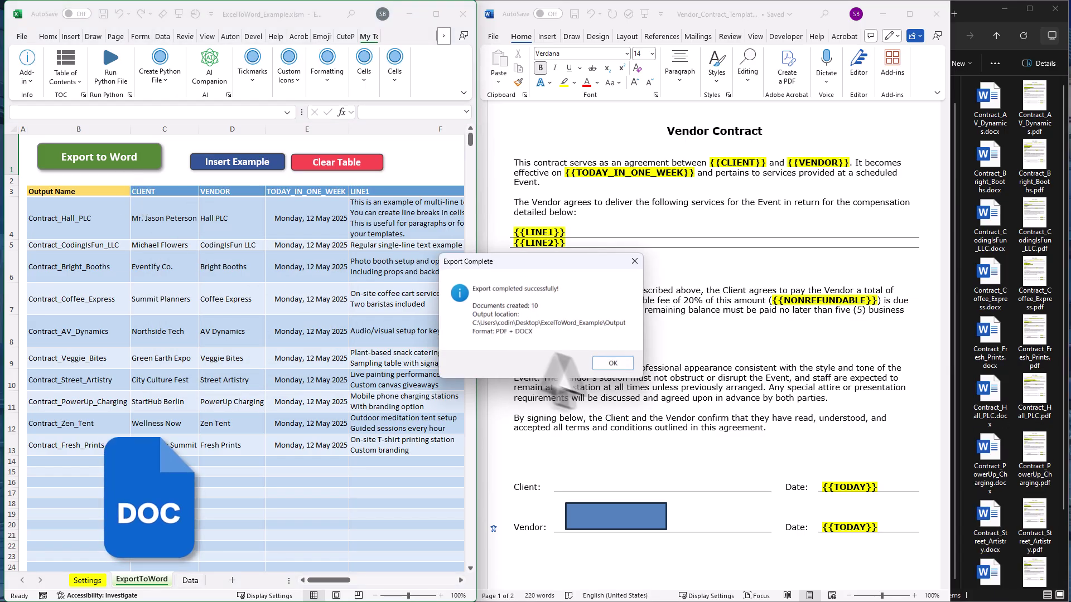
{"action": "left_click", "coordinate": [611, 365]}
{"action": "double_click", "coordinate": [971, 395]}
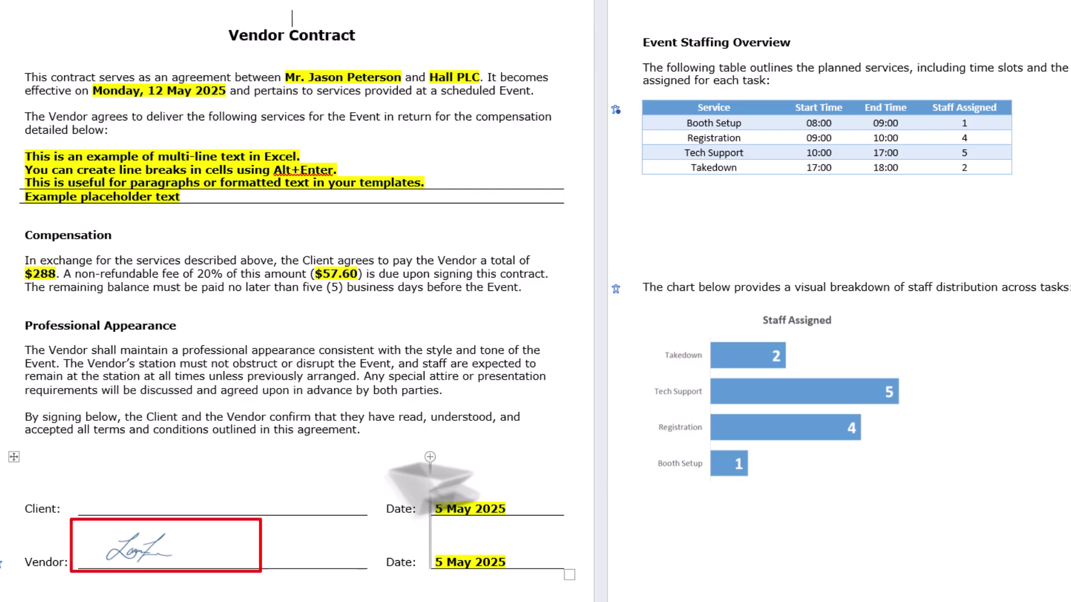
Inspect the Hall PLC contract's signature image, staffing table rows, 09:00 start time and Staff Assigned chart
{"action": "left_click", "coordinate": [156, 542]}
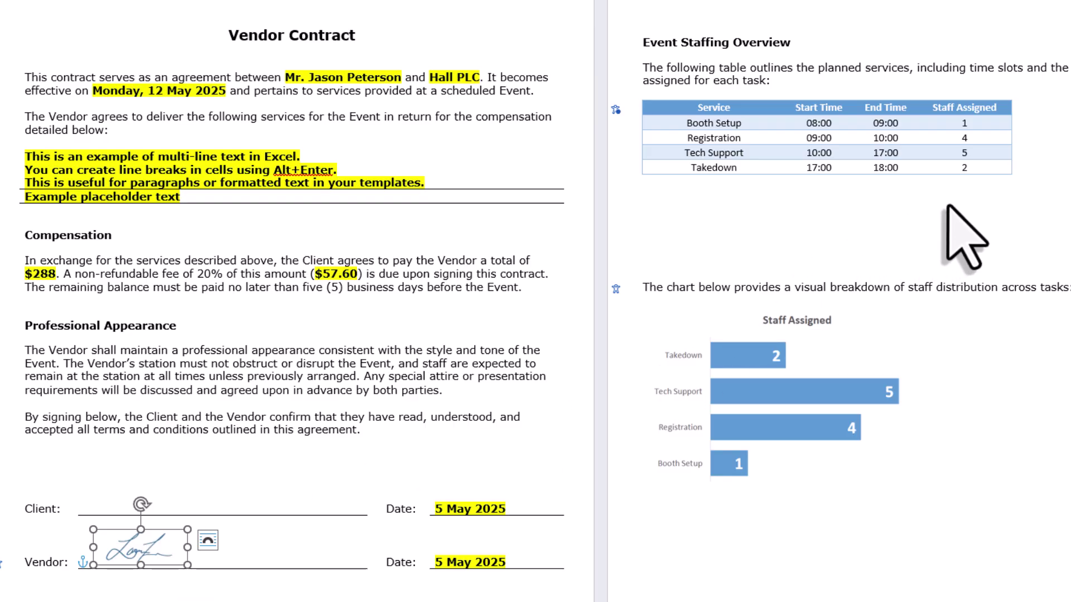
{"action": "mouse_move", "coordinate": [949, 206]}
{"action": "left_mouse_down"}
{"action": "mouse_move", "coordinate": [981, 169]}
{"action": "mouse_move", "coordinate": [687, 117]}
{"action": "left_mouse_up"}
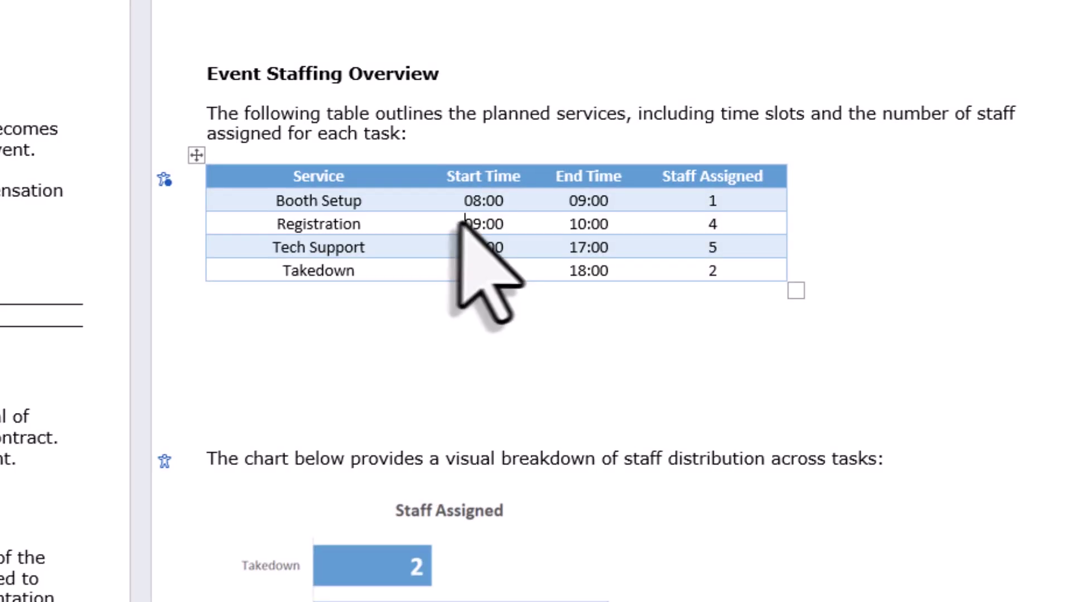
{"action": "left_click_drag", "start_coordinate": [806, 138], "coordinate": [826, 137]}
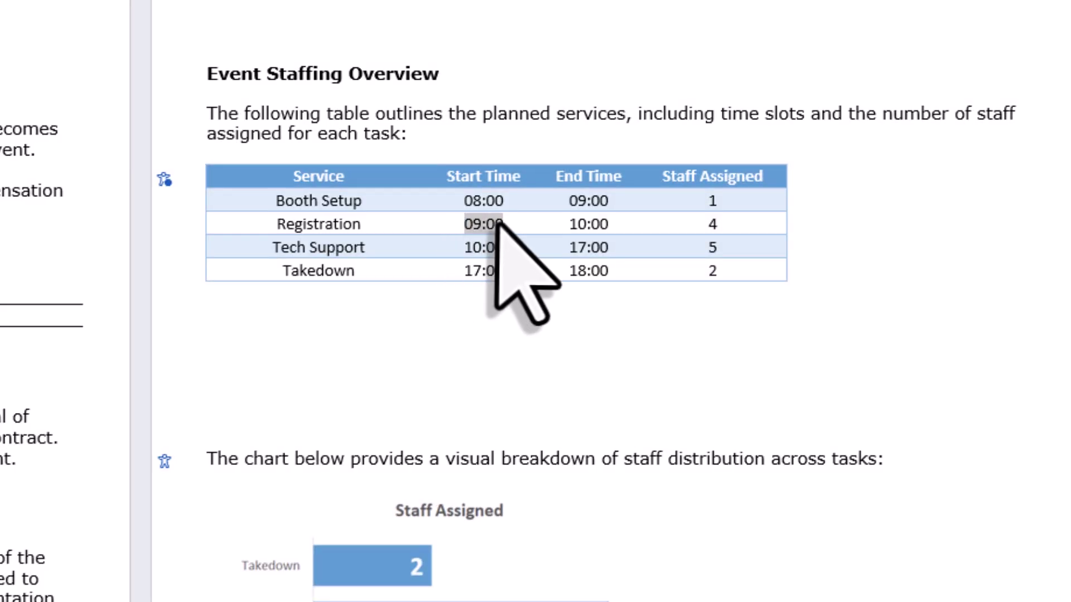
{"action": "left_click", "coordinate": [525, 230]}
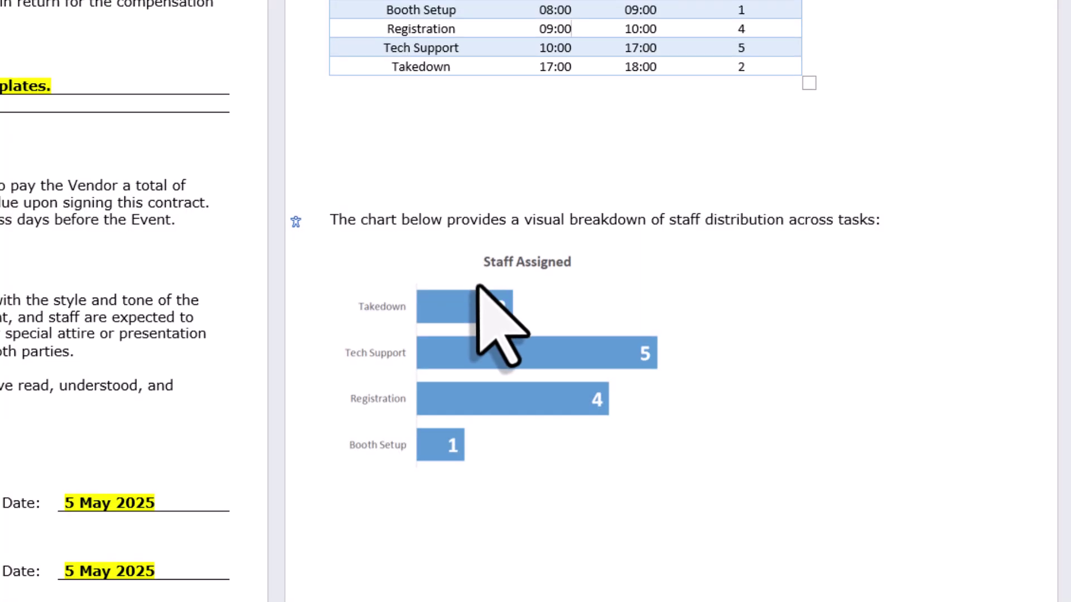
{"action": "left_click", "coordinate": [479, 288]}
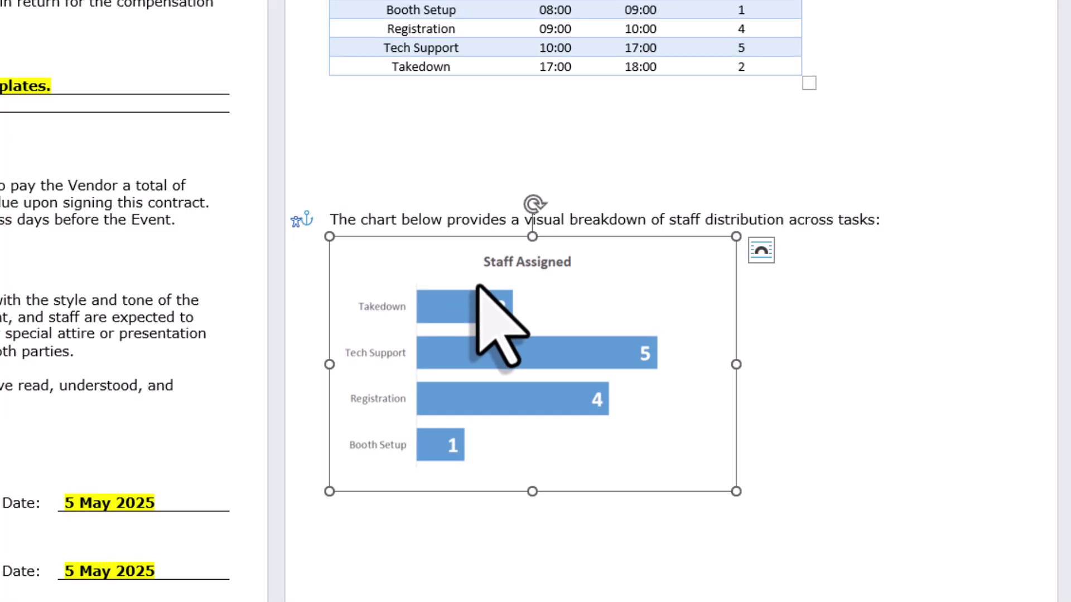
{"action": "left_click", "coordinate": [531, 172]}
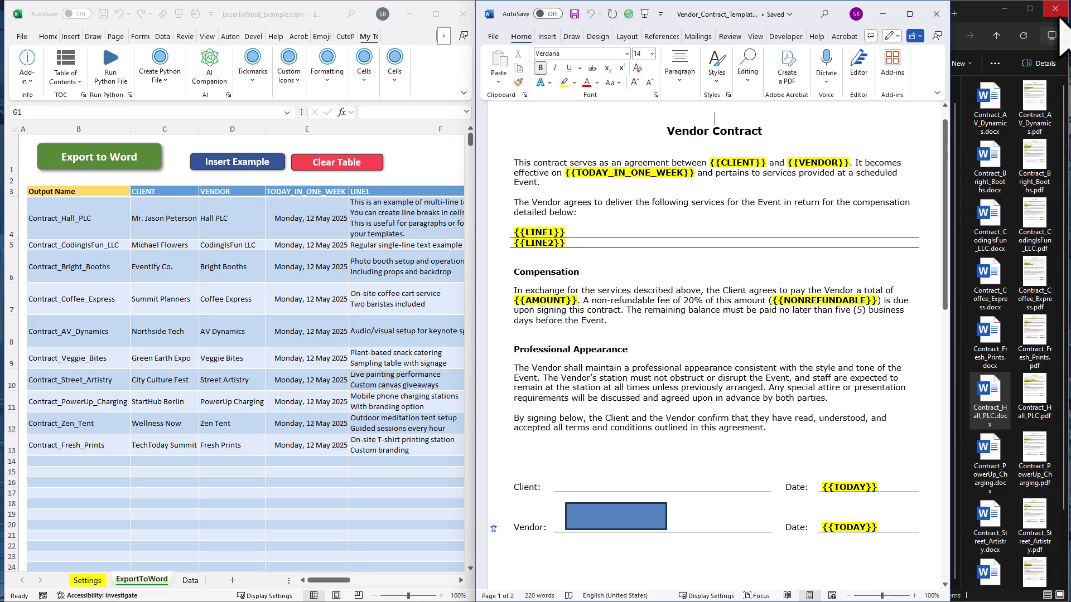
Open Contract_Fresh_Prints.pdf in Acrobat and check its signature image
{"action": "left_click", "coordinate": [1037, 343]}
{"action": "double_click", "coordinate": [1036, 351]}
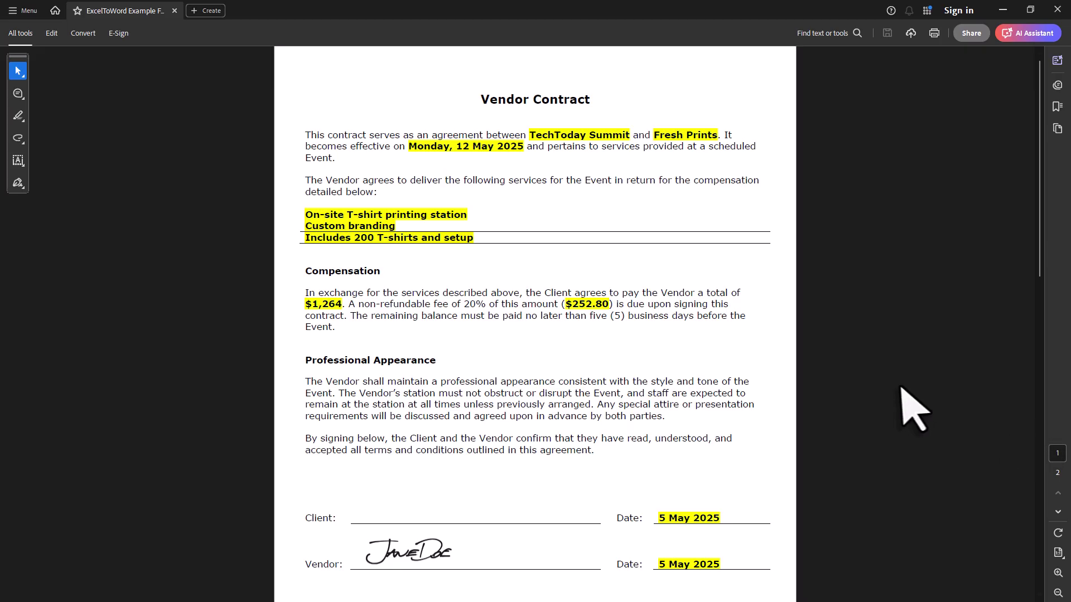
{"action": "left_click", "coordinate": [449, 550]}
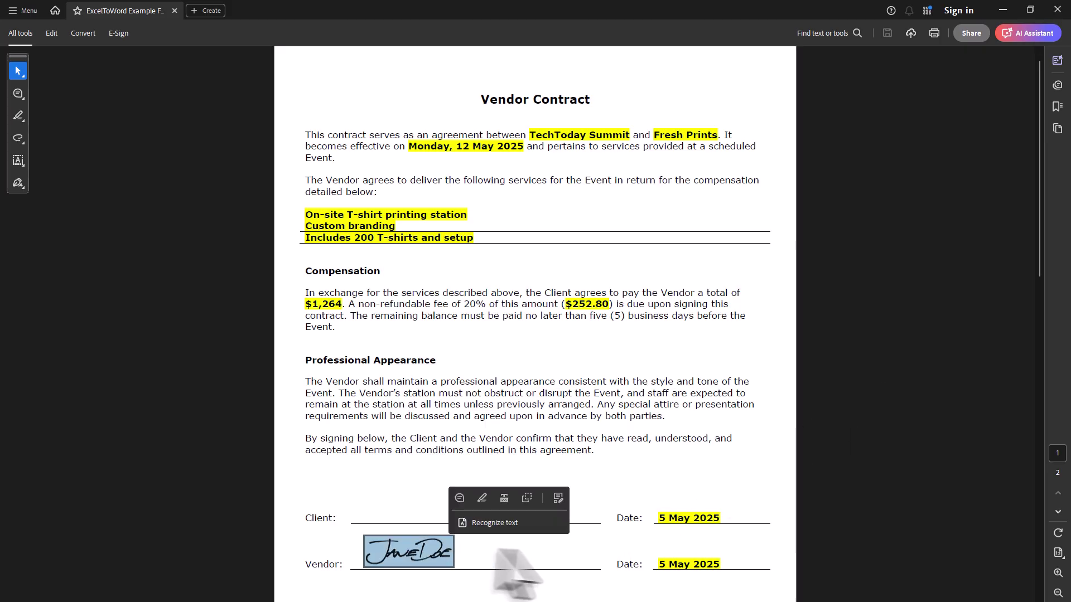
{"action": "left_click", "coordinate": [521, 552]}
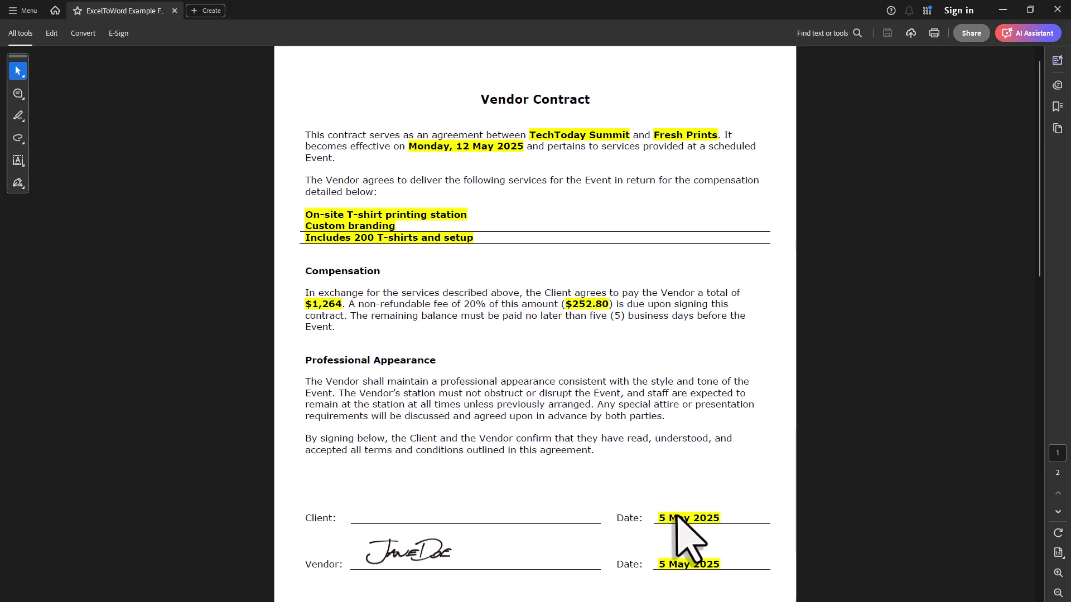
Verify the PDF's Client date and staffing table times are text and the chart is an image
{"action": "left_click", "coordinate": [677, 518]}
{"action": "scroll", "coordinate": [698, 507], "scroll_direction": "down", "scroll_amount": 4}
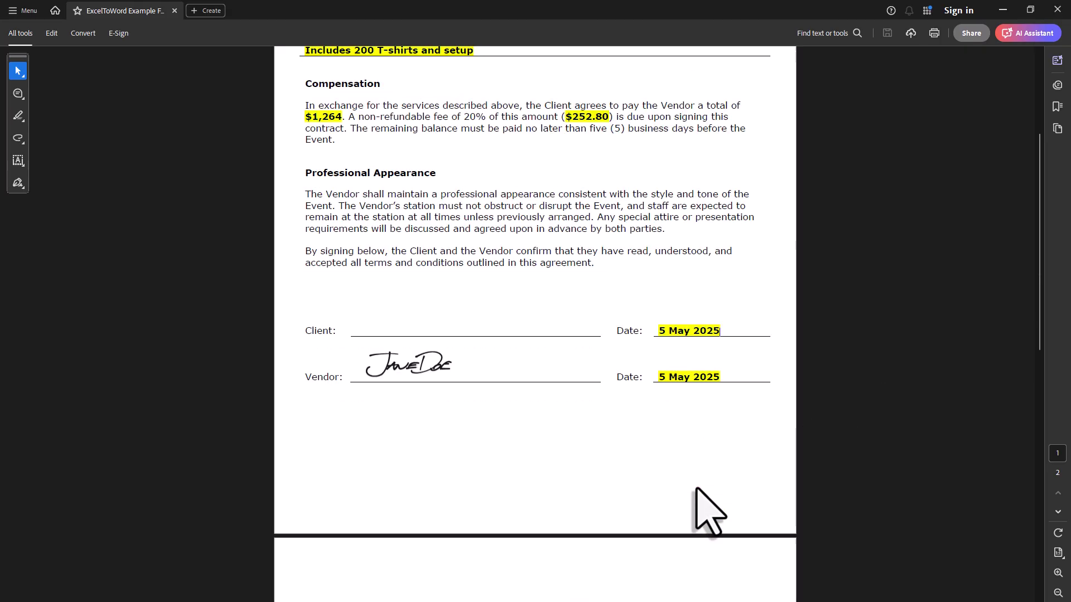
{"action": "scroll", "coordinate": [697, 489], "scroll_direction": "down", "scroll_amount": 8}
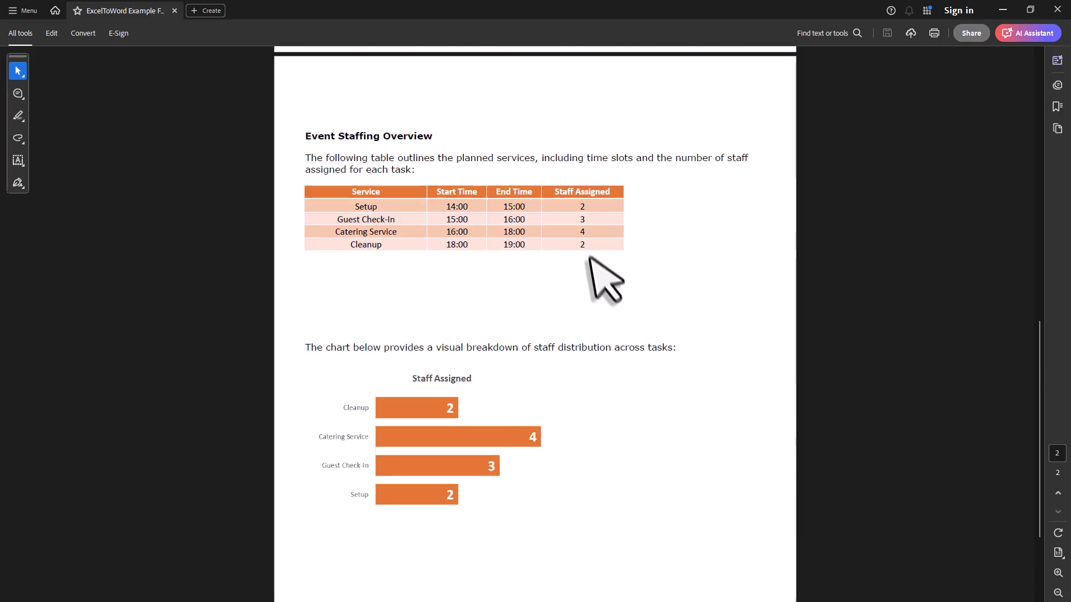
{"action": "left_click_drag", "start_coordinate": [465, 219], "coordinate": [515, 233]}
{"action": "left_click", "coordinate": [725, 234]}
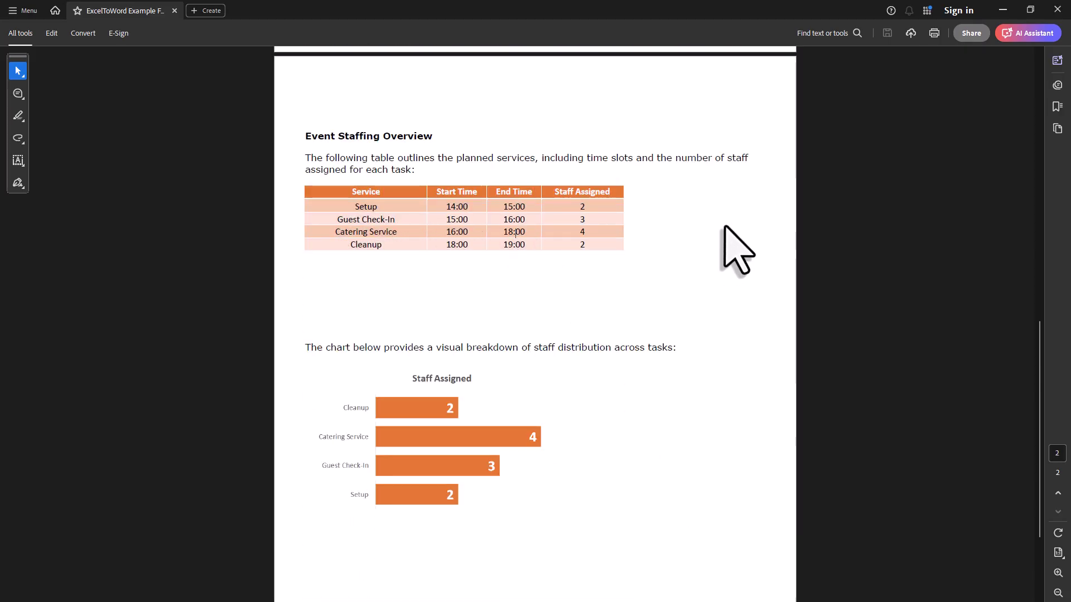
{"action": "left_click", "coordinate": [533, 432]}
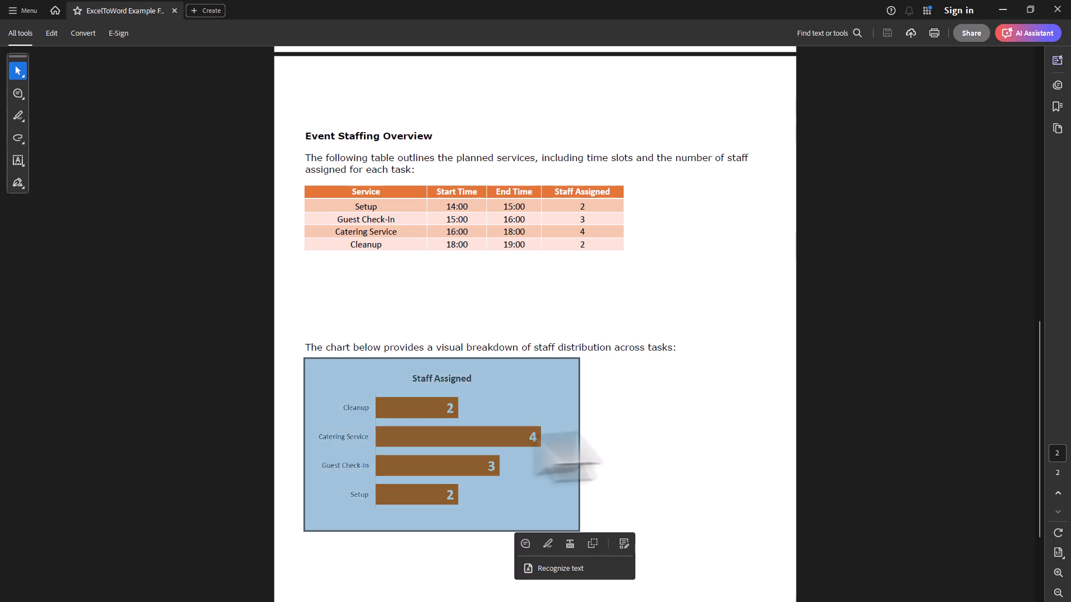
{"action": "left_click", "coordinate": [636, 427]}
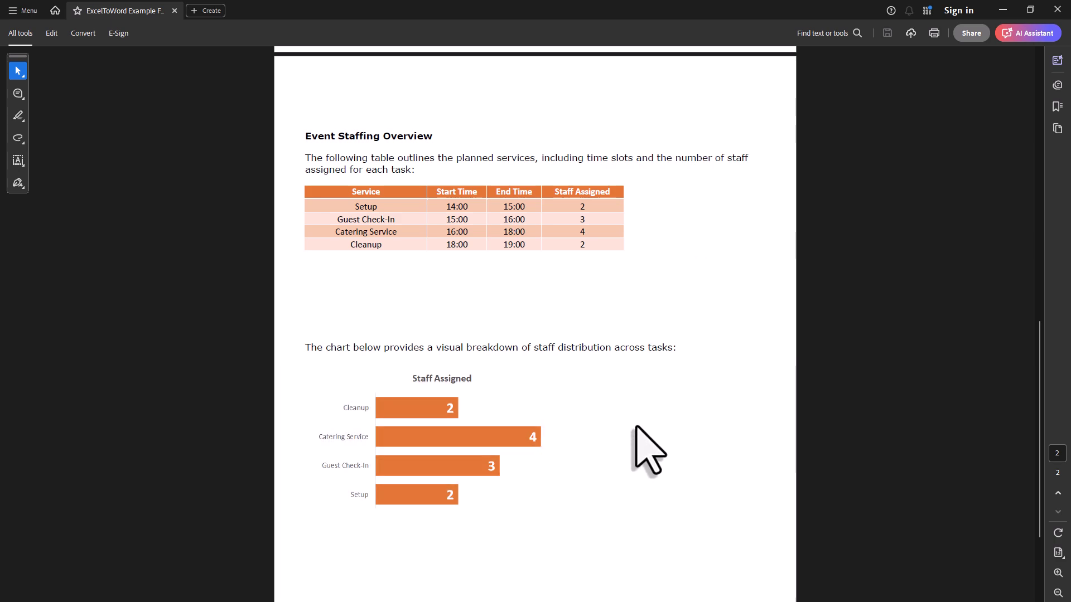
Close the PDF, output folder and contract template, and maximize the workbook
{"action": "left_click", "coordinate": [1057, 9]}
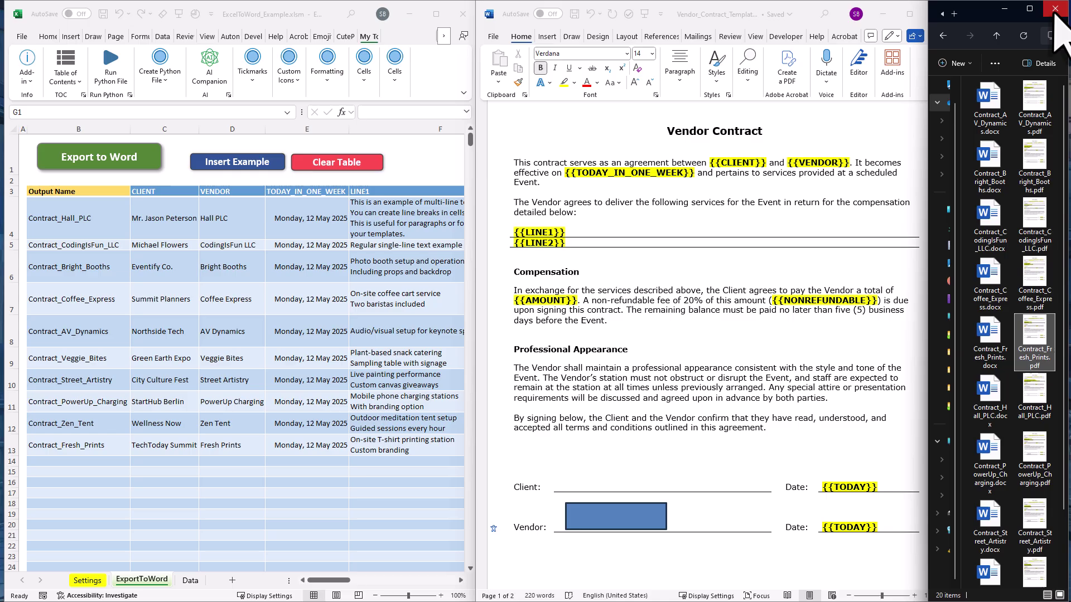
{"action": "left_click", "coordinate": [1057, 9]}
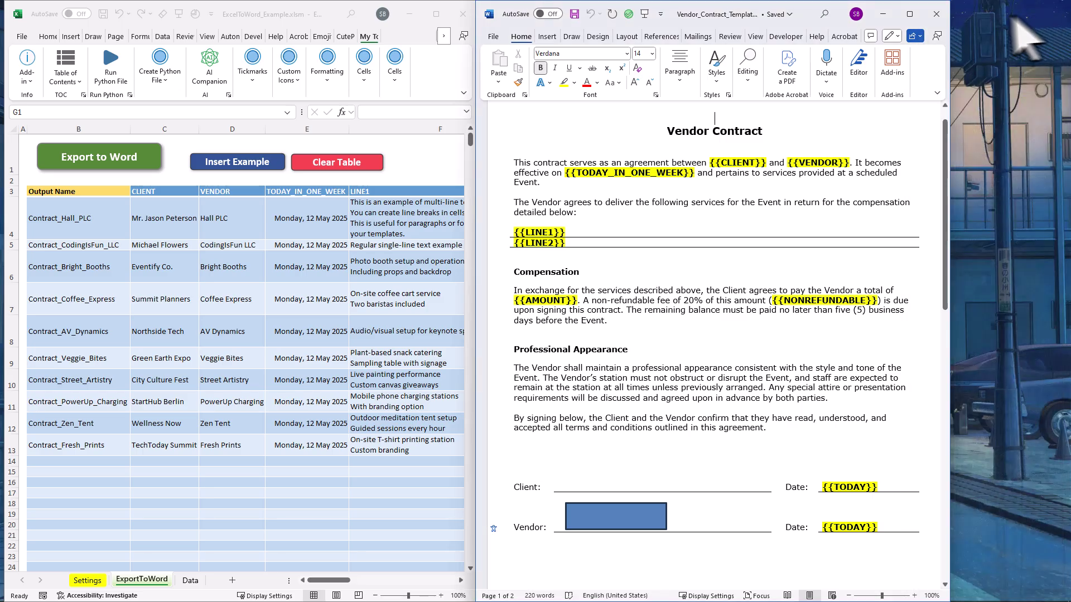
{"action": "left_click", "coordinate": [943, 15]}
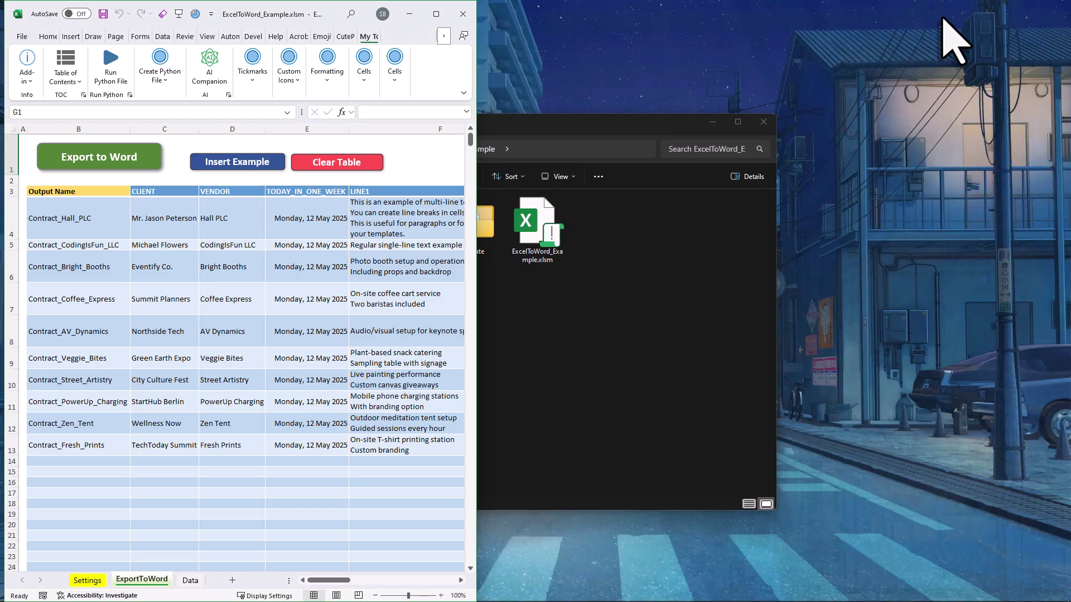
{"action": "left_click", "coordinate": [436, 14]}
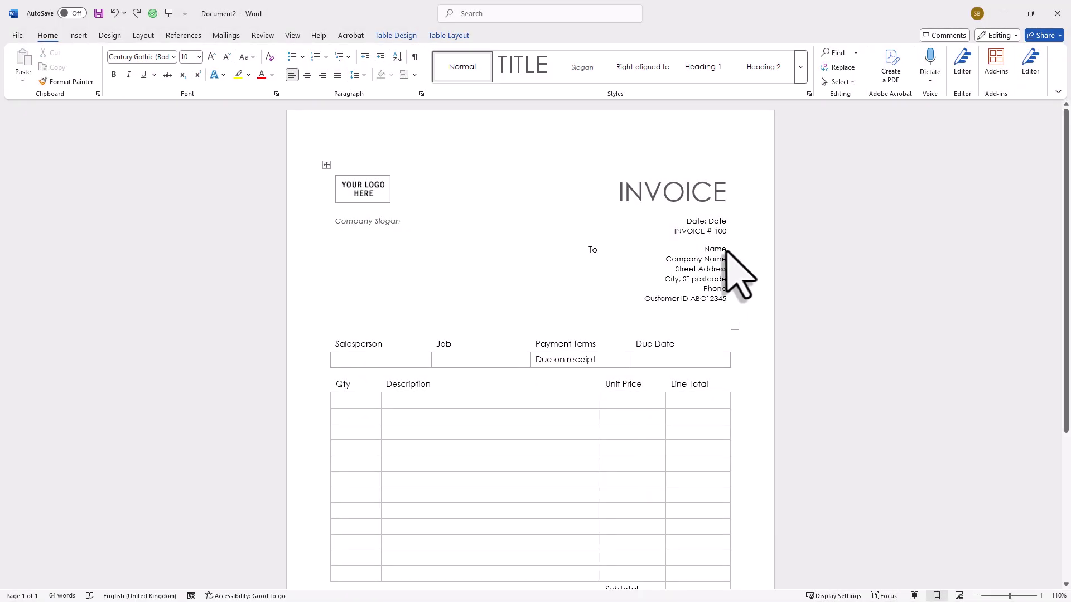
Replace the invoice's Name and Company Name lines with {{name}} and {{company_name}}
{"action": "left_click", "coordinate": [716, 249]}
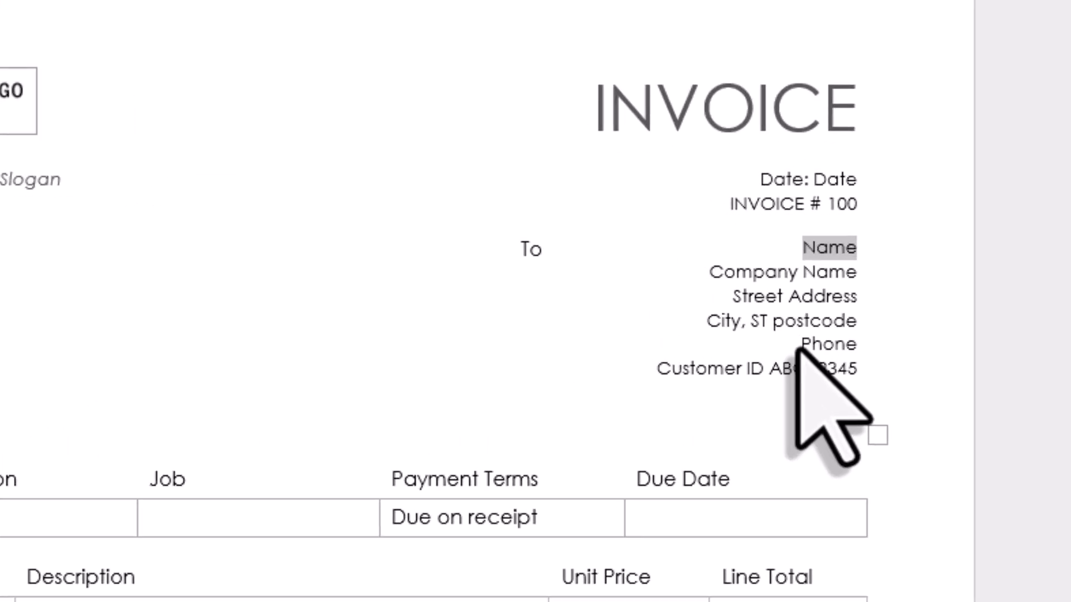
{"action": "type", "text": "{{name}}"}
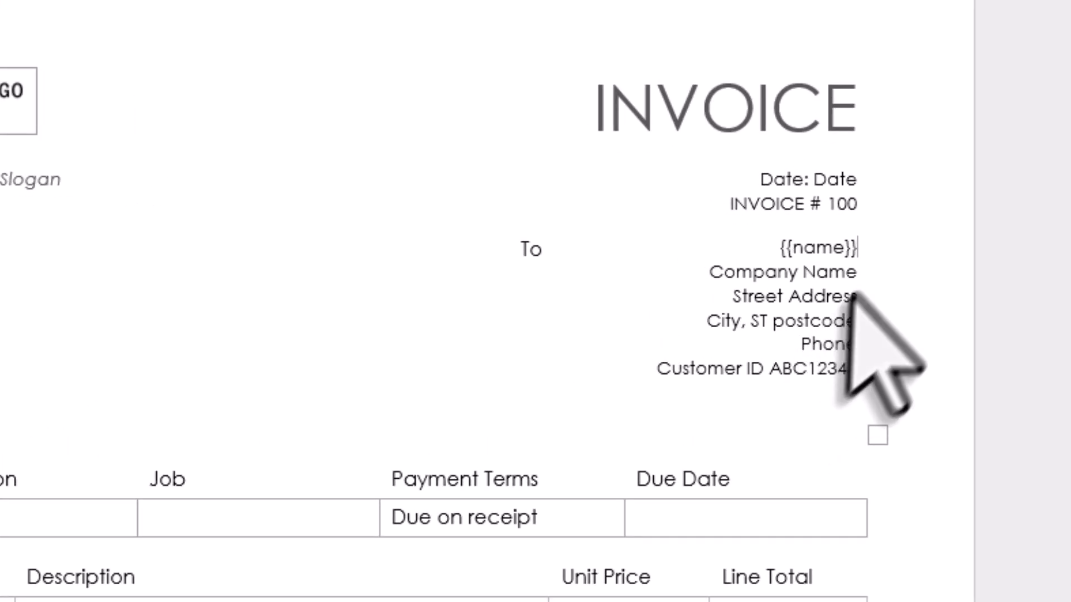
{"action": "left_click", "coordinate": [745, 273]}
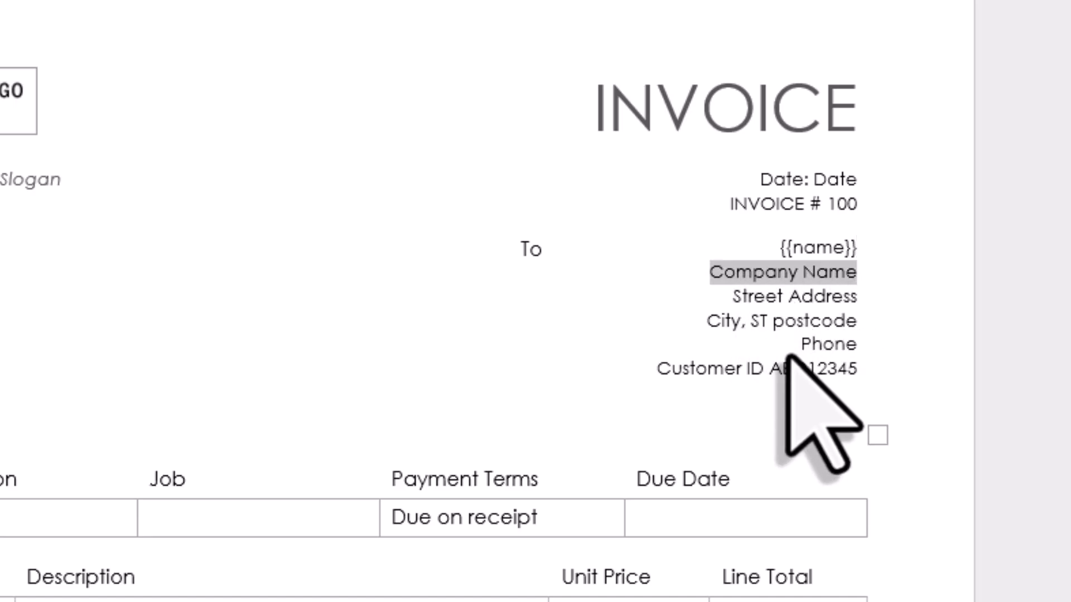
{"action": "type", "text": "{{com"}
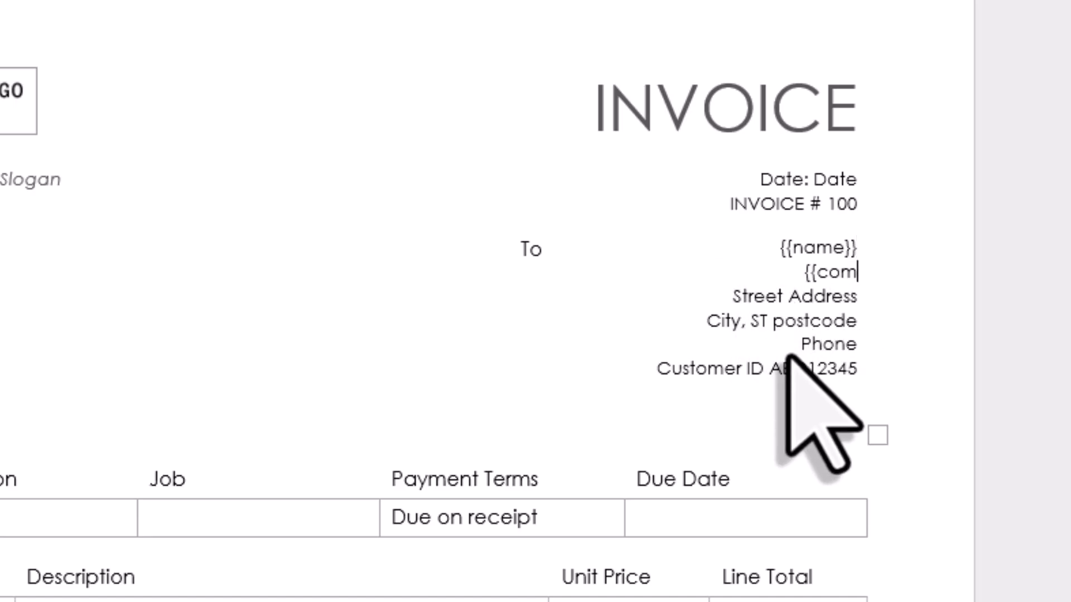
{"action": "type", "text": "pany_name}}"}
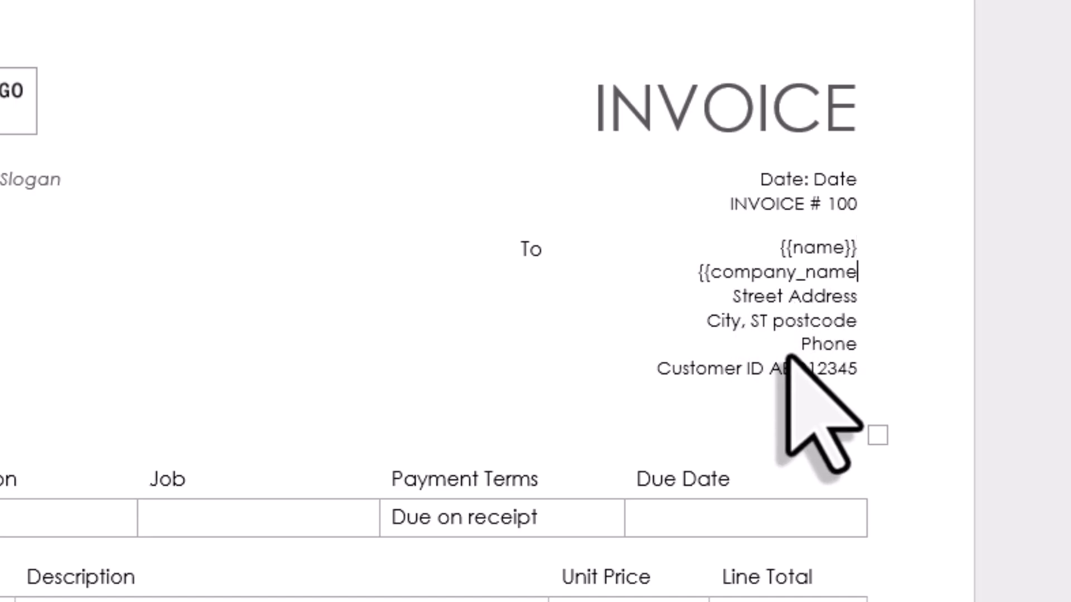
{"action": "left_click", "coordinate": [787, 354]}
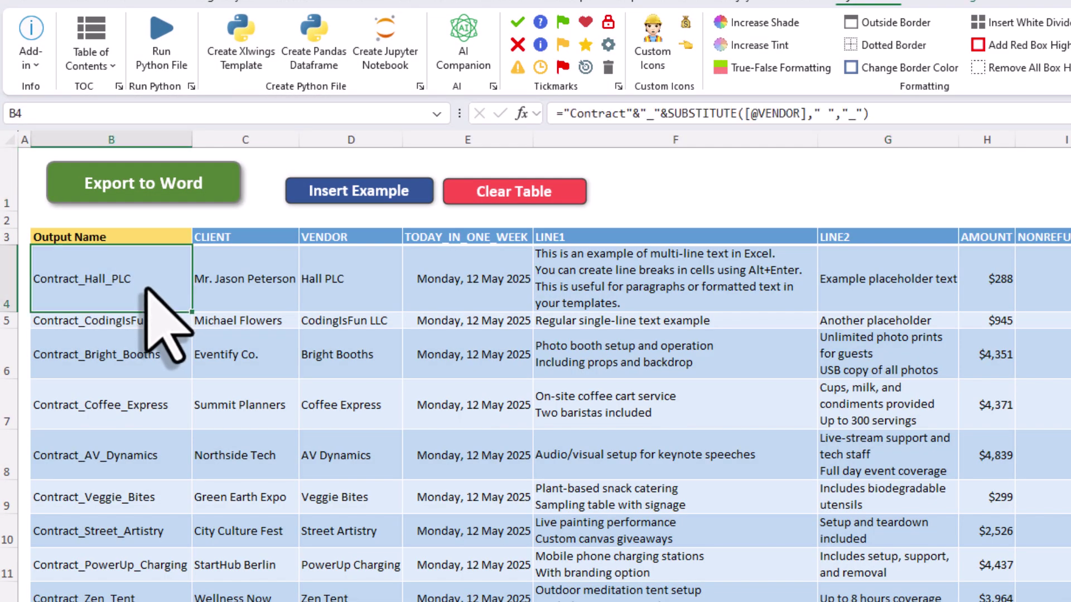
{"action": "left_click", "coordinate": [765, 113]}
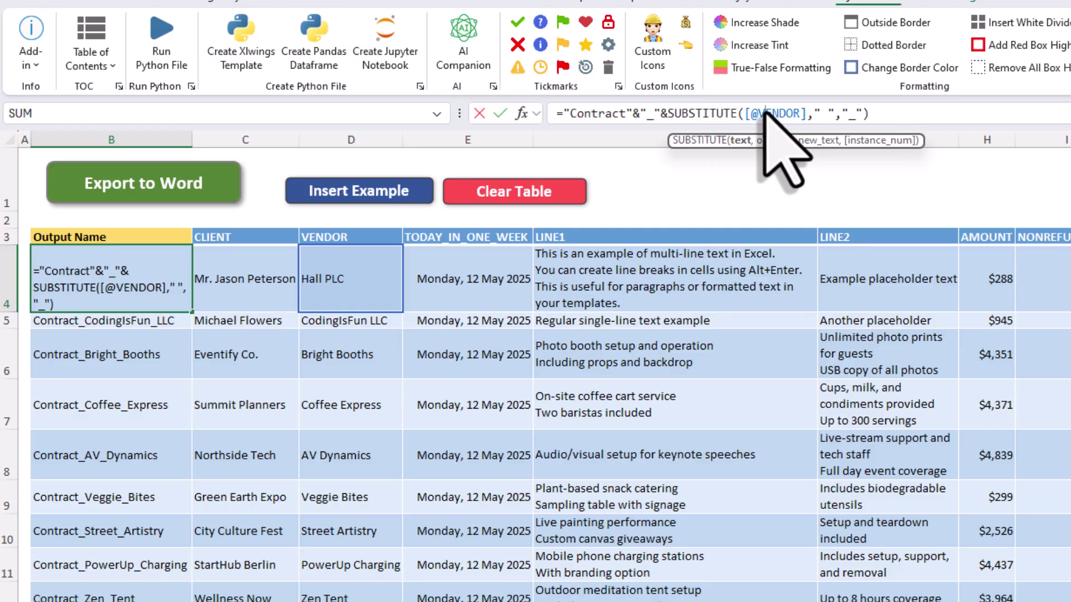
{"action": "key", "text": "Escape"}
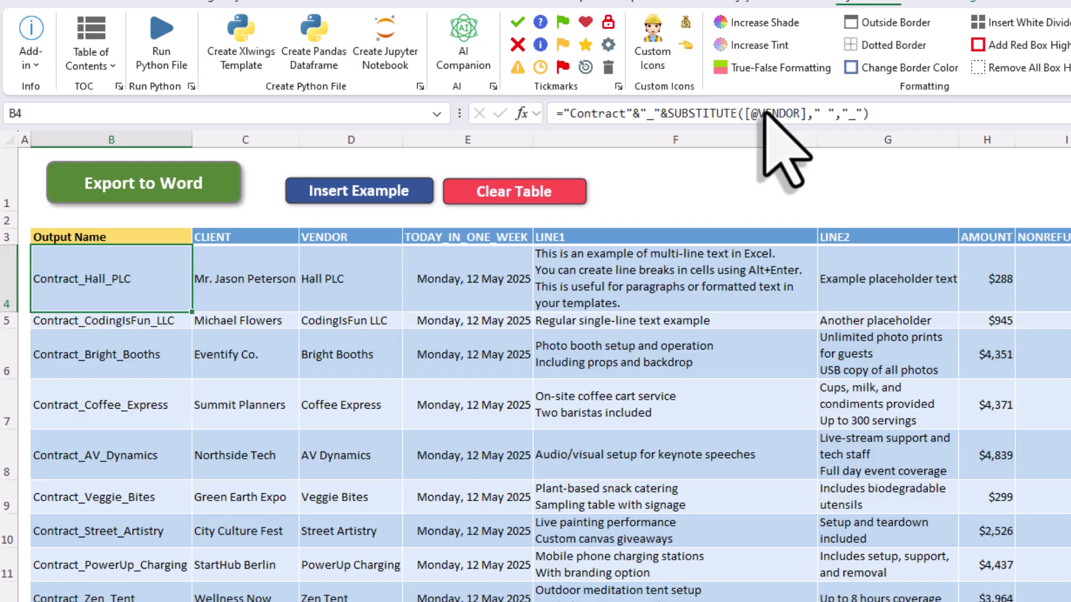
{"action": "left_click", "coordinate": [443, 306]}
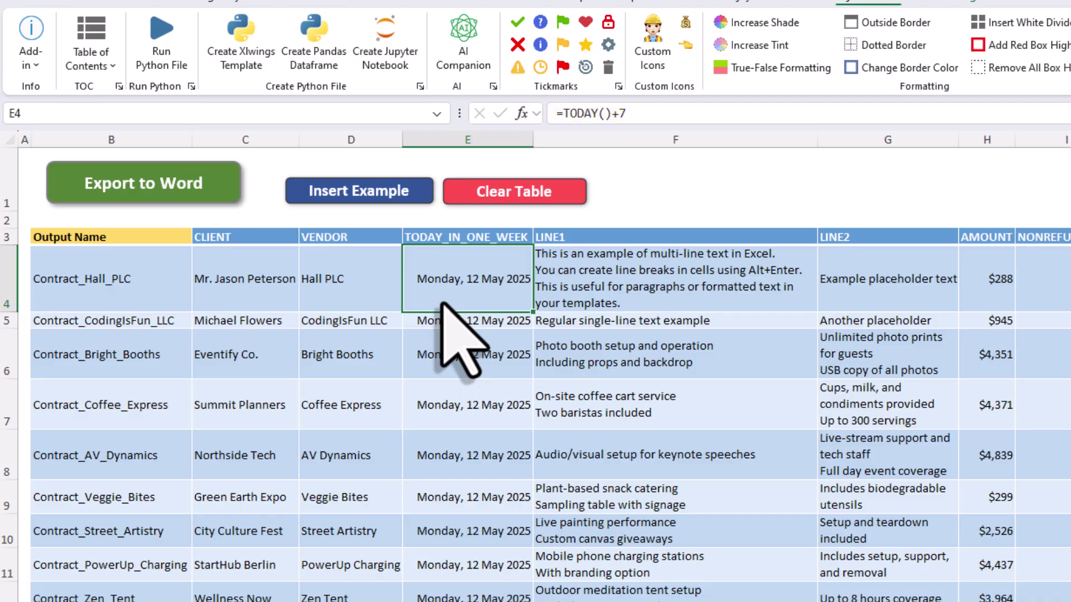
Check the date's number format and LINE1 text, then open Format Cells for the $288 AMOUNT
{"action": "key", "text": "ctrl+1"}
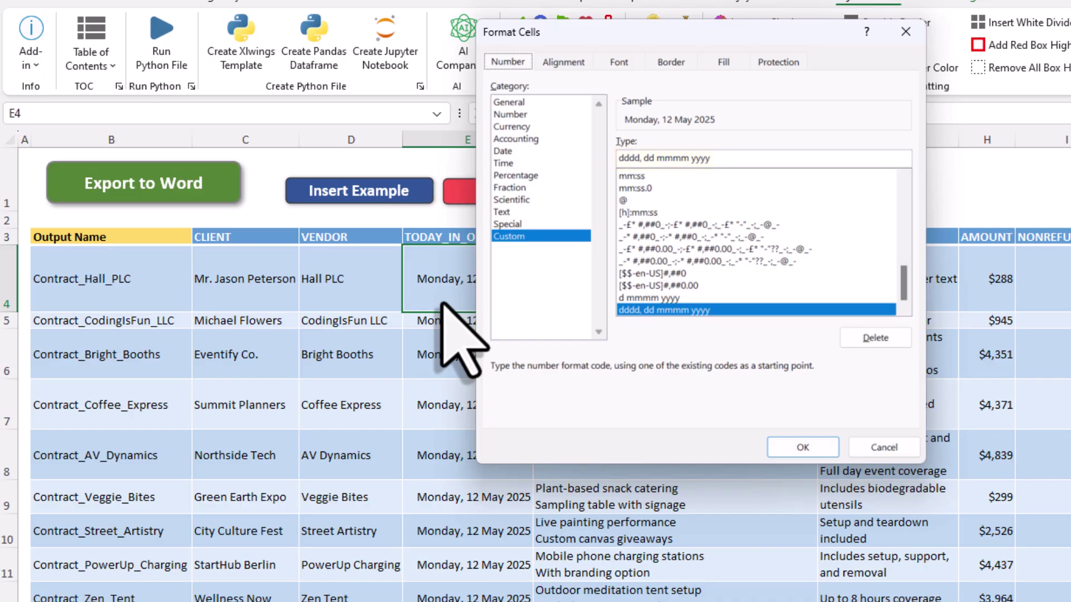
{"action": "left_click", "coordinate": [872, 446]}
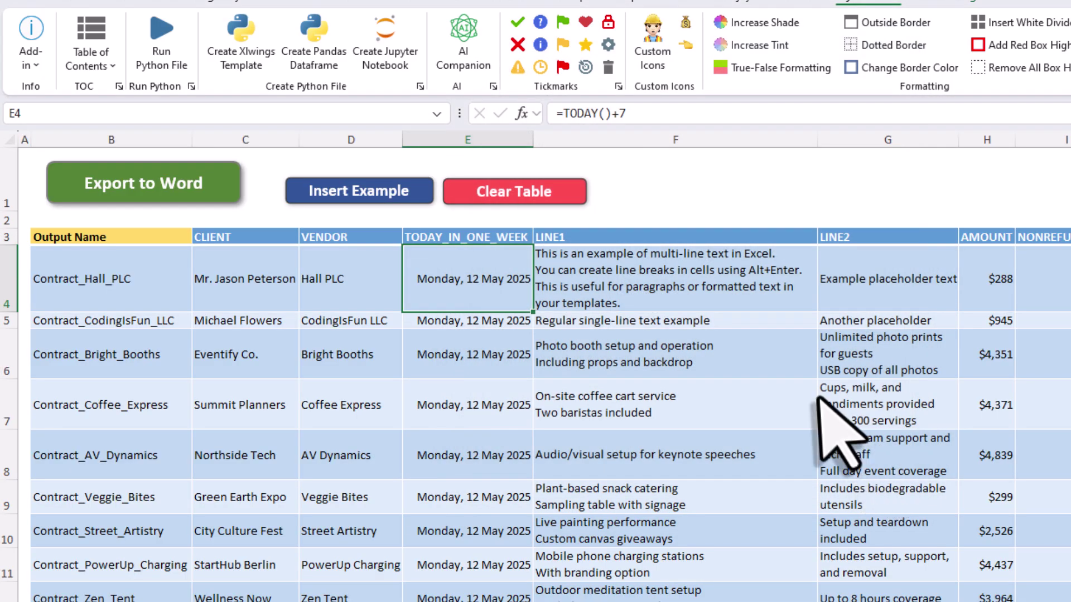
{"action": "left_click", "coordinate": [810, 308]}
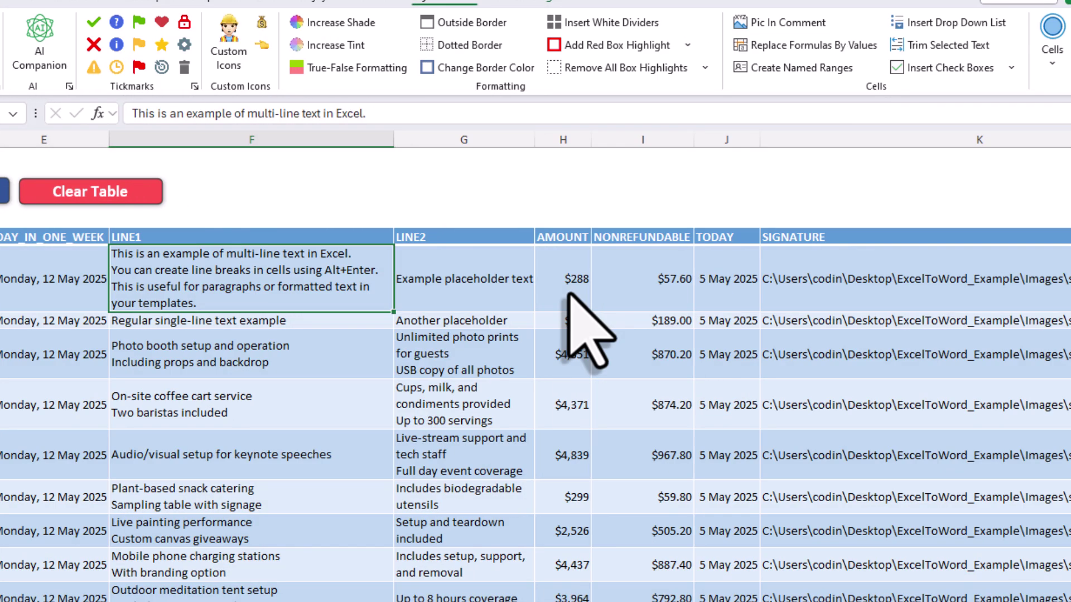
{"action": "left_click", "coordinate": [569, 295]}
{"action": "key", "text": "ctrl+1"}
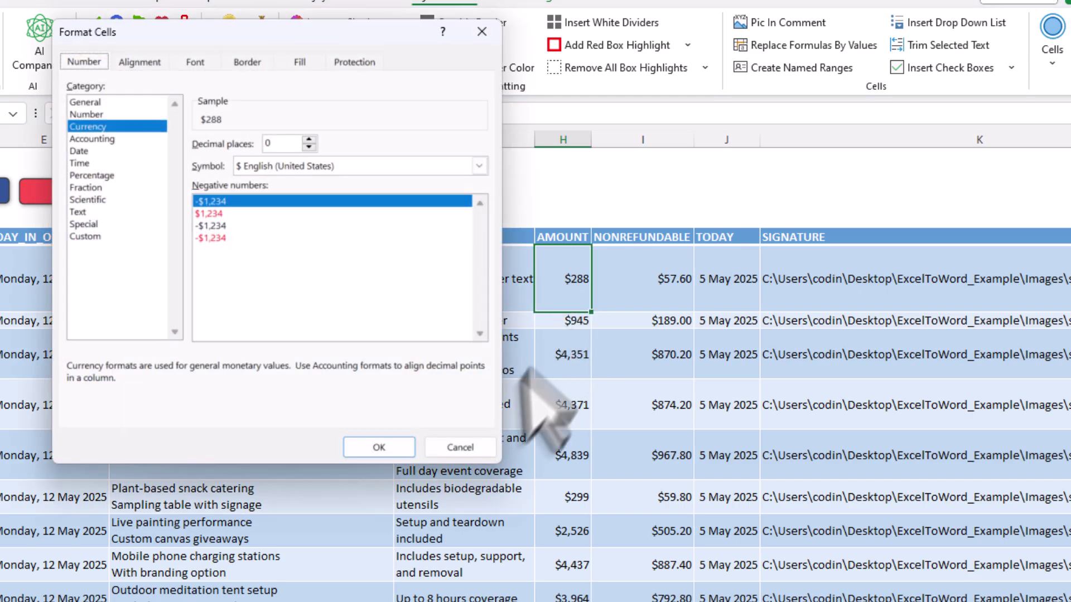
Review the NONREFUNDABLE and TODAY formulas and the SIGNATURE column's image file path
{"action": "left_click", "coordinate": [473, 448]}
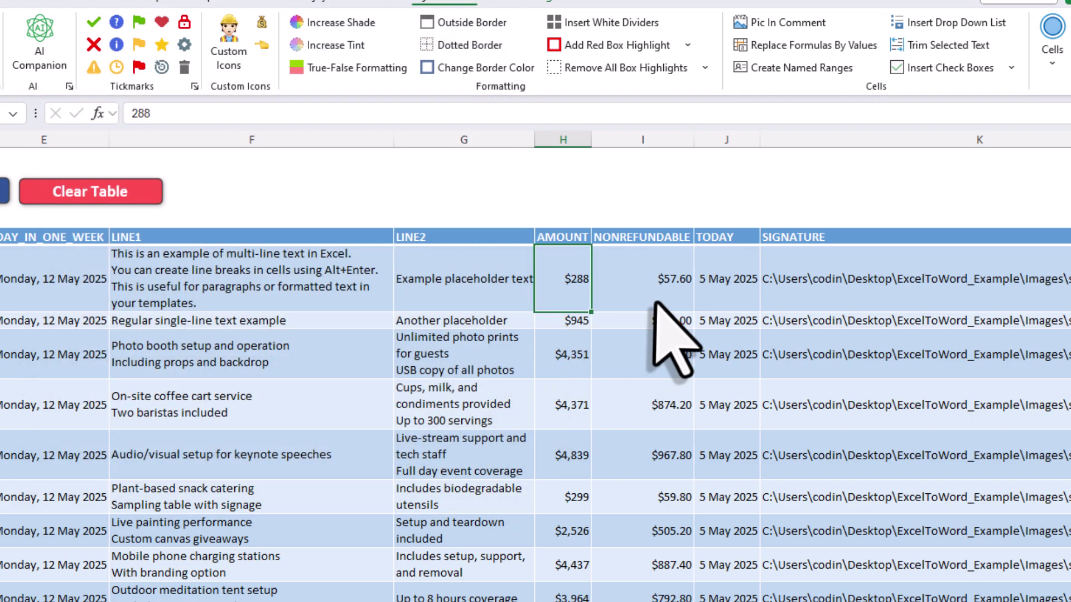
{"action": "left_click", "coordinate": [657, 296]}
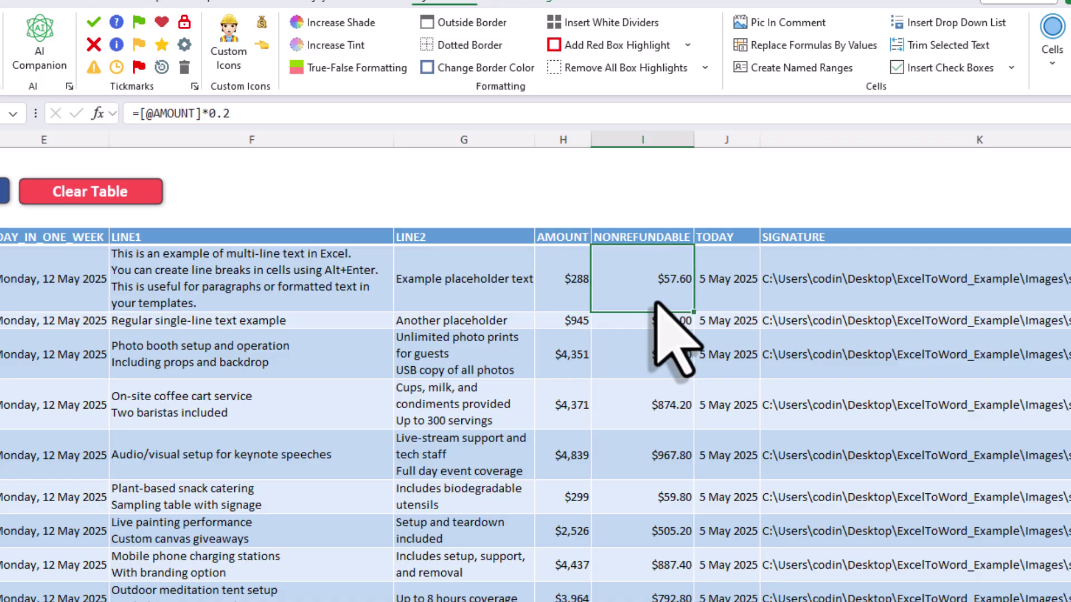
{"action": "left_click", "coordinate": [718, 303]}
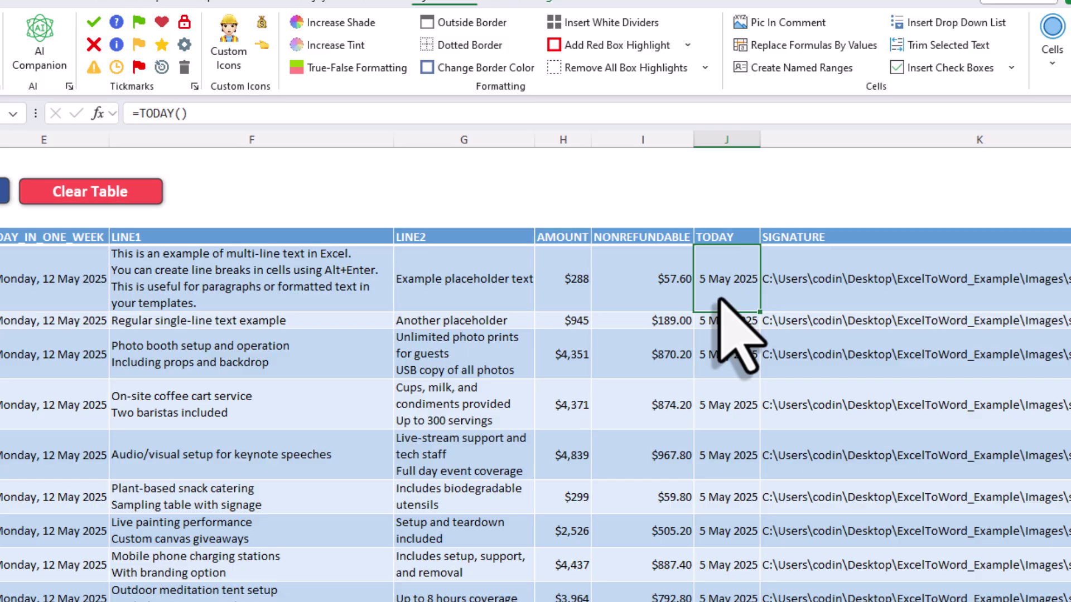
{"action": "scroll", "coordinate": [536, 366], "scroll_direction": "right", "scroll_amount": 5}
{"action": "left_click", "coordinate": [549, 302]}
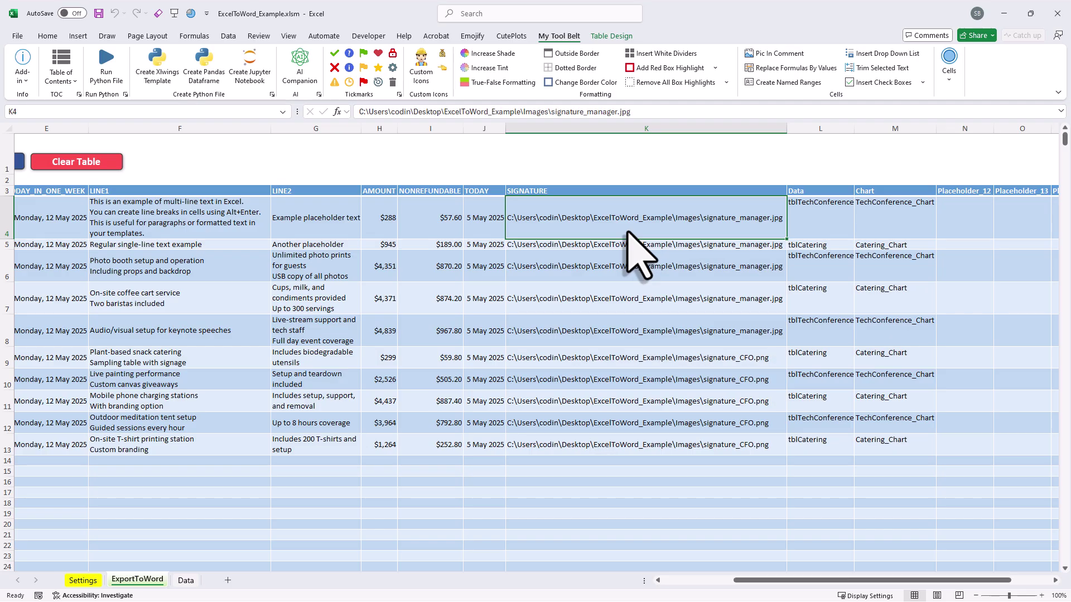
View the Images folder of signature files, then minimize it to reveal the ExportToWord sheet
{"action": "key", "text": "alt+Tab"}
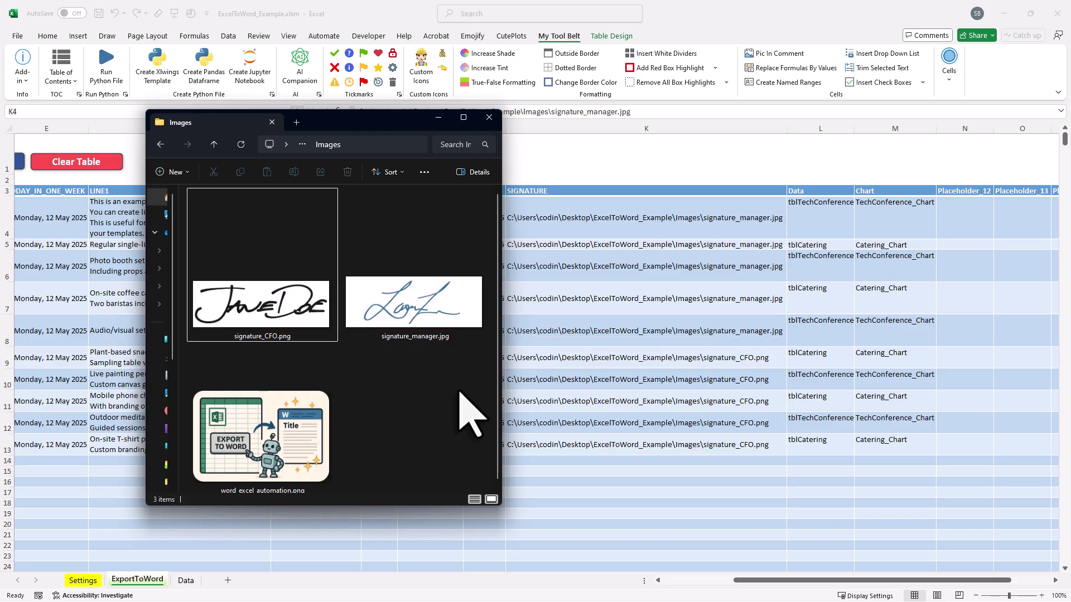
{"action": "left_click", "coordinate": [438, 118]}
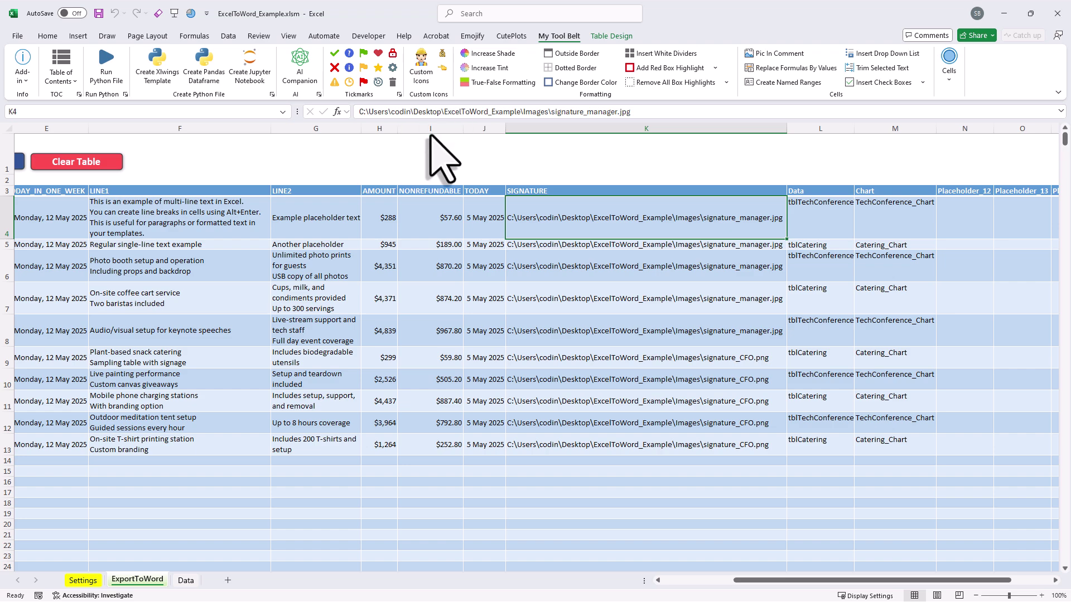
Show the Data sheet and check the Tech Conference and Catering Event table names
{"action": "left_click", "coordinate": [188, 580]}
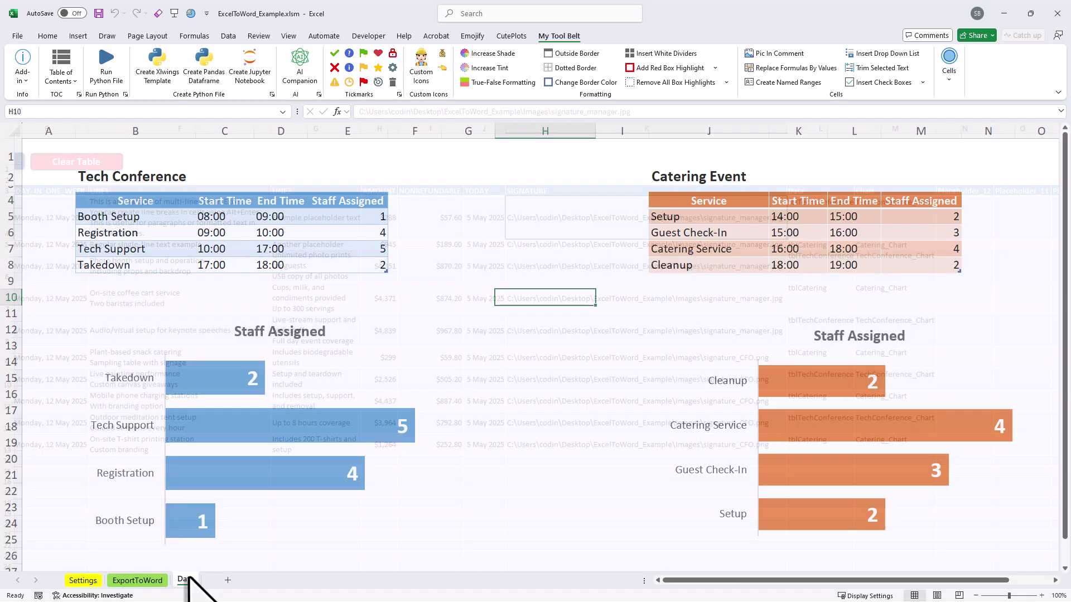
{"action": "left_click", "coordinate": [215, 251]}
{"action": "left_click", "coordinate": [602, 36]}
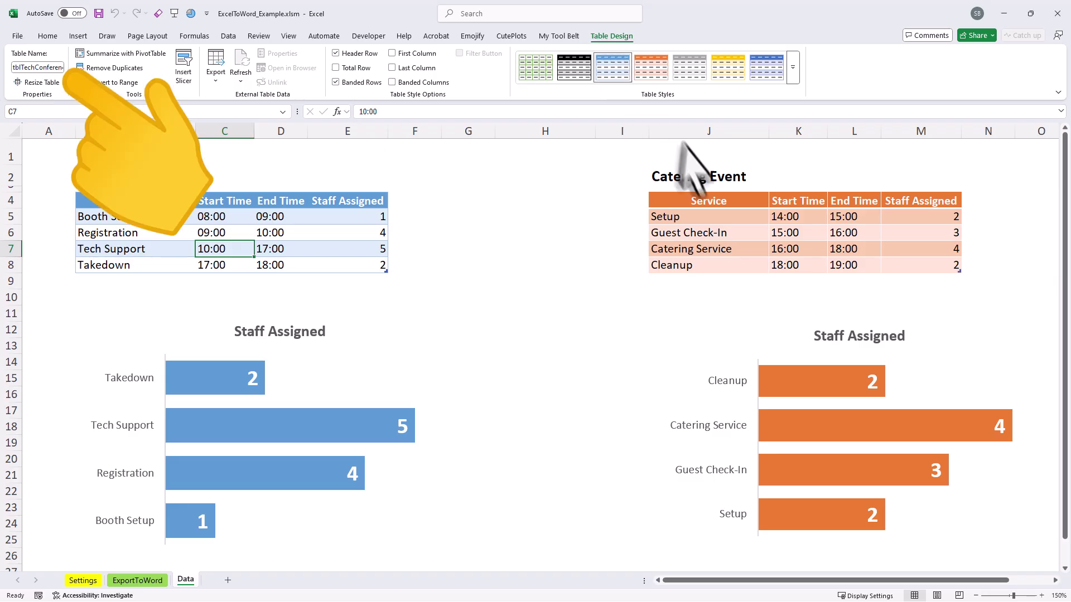
{"action": "left_click", "coordinate": [713, 222]}
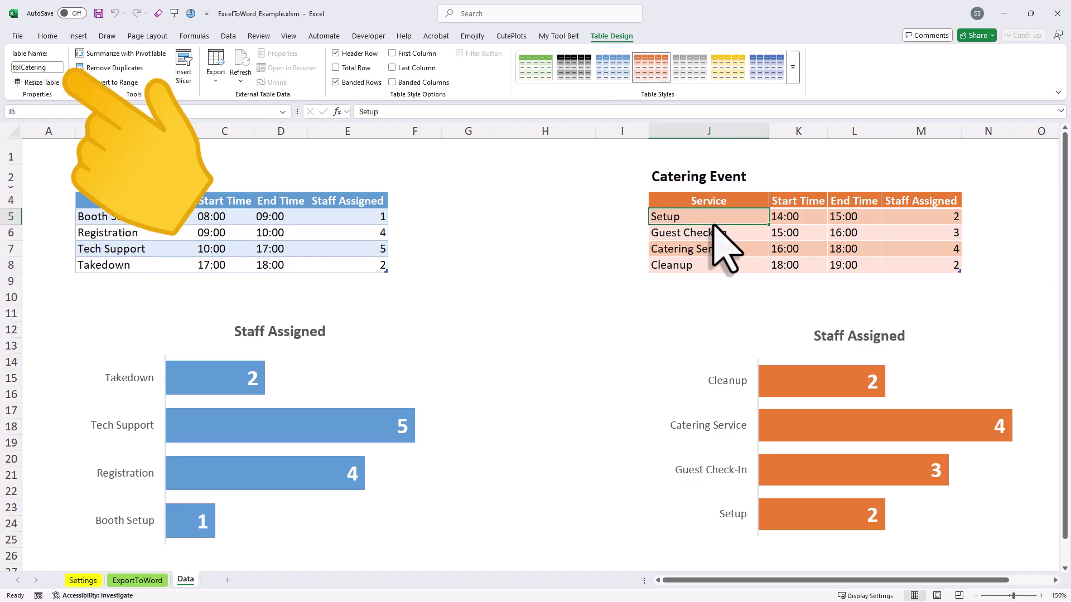
Jump to TechConference_Chart and Catering_Chart from the Name Box, then save the workbook
{"action": "left_click", "coordinate": [282, 112]}
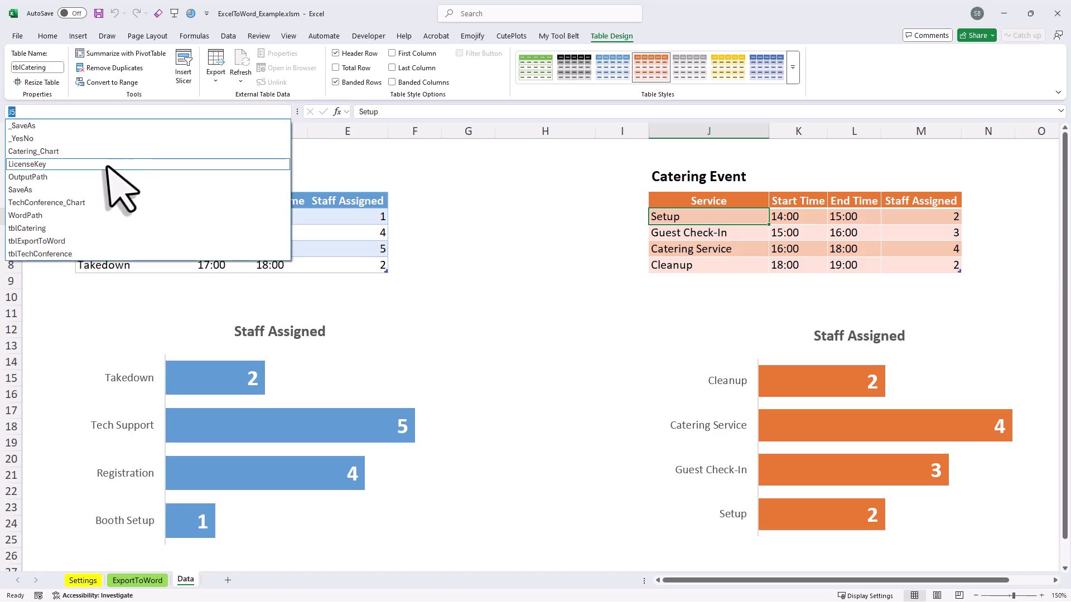
{"action": "left_click", "coordinate": [47, 202]}
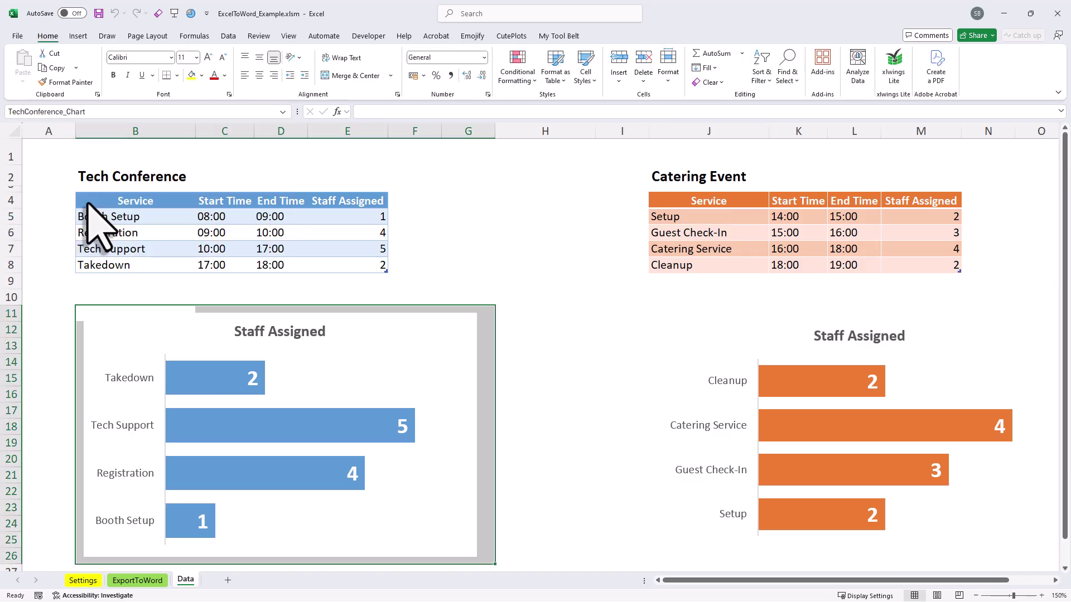
{"action": "left_click", "coordinate": [282, 112]}
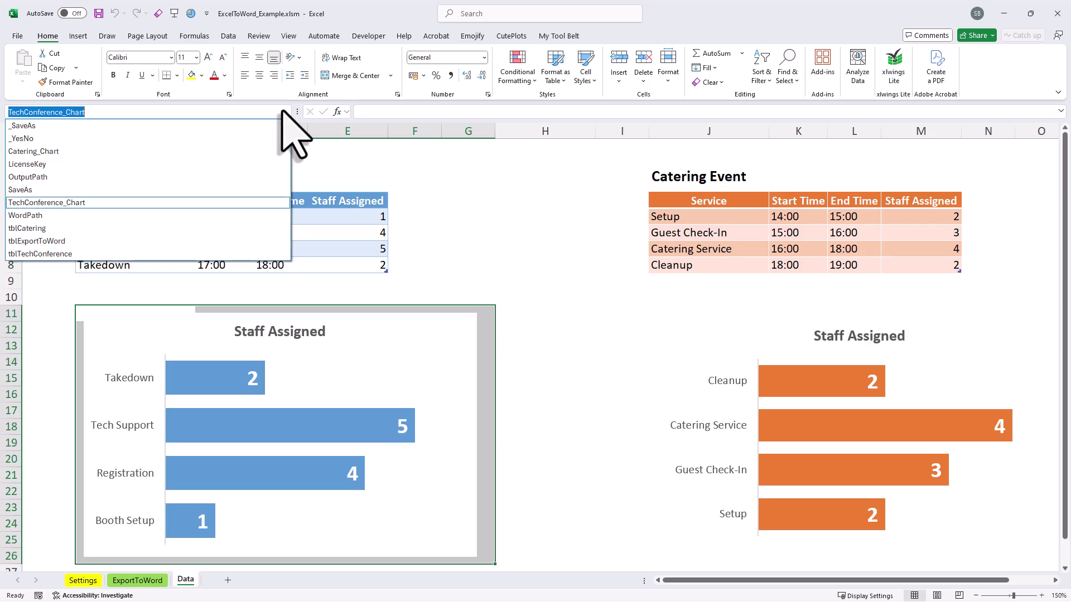
{"action": "left_click", "coordinate": [147, 152]}
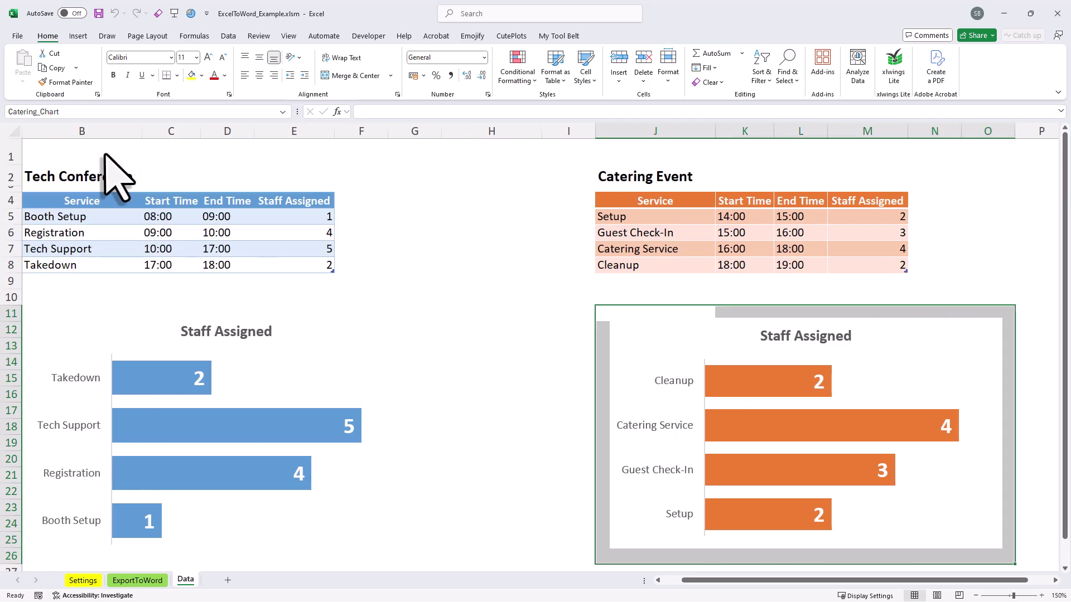
{"action": "left_click", "coordinate": [487, 296]}
{"action": "key", "text": "ctrl+s"}
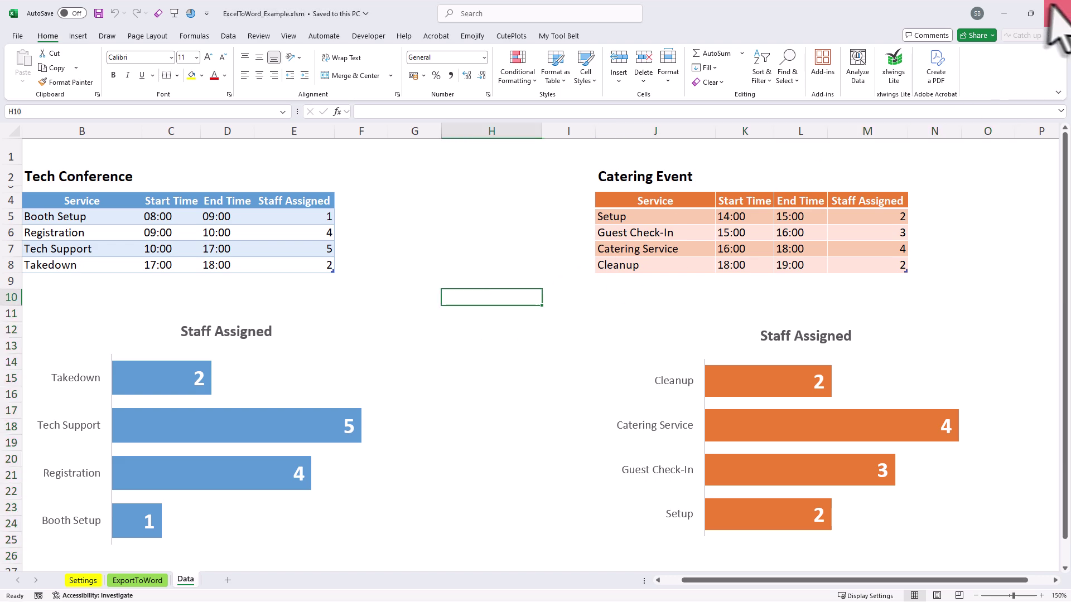
Close Excel and add a new Word document named example_template.docx to ExcelToWord_Example
{"action": "left_click", "coordinate": [1056, 12]}
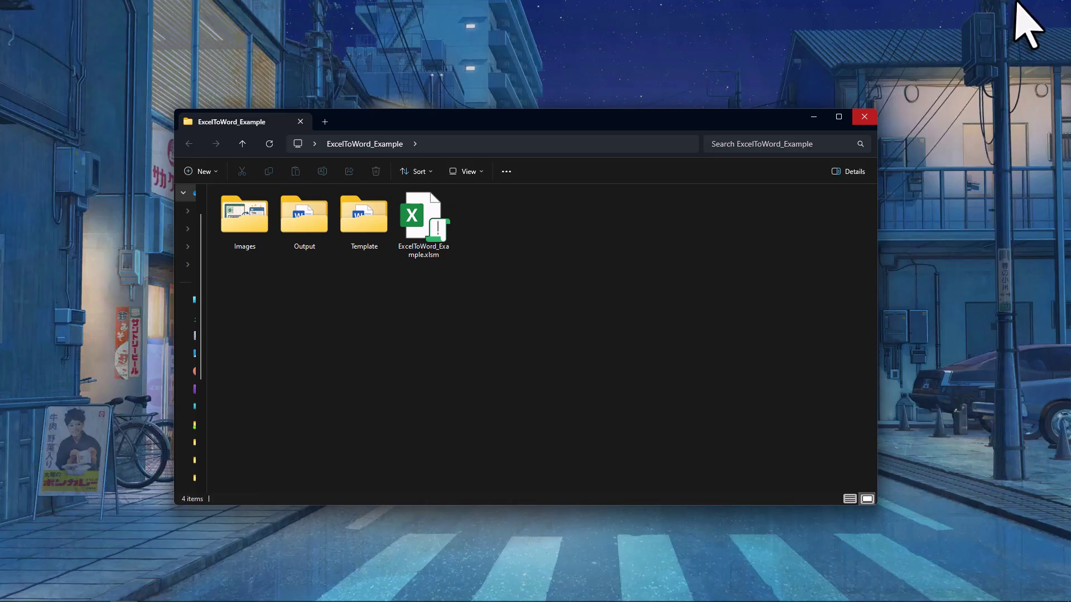
{"action": "right_click", "coordinate": [542, 341]}
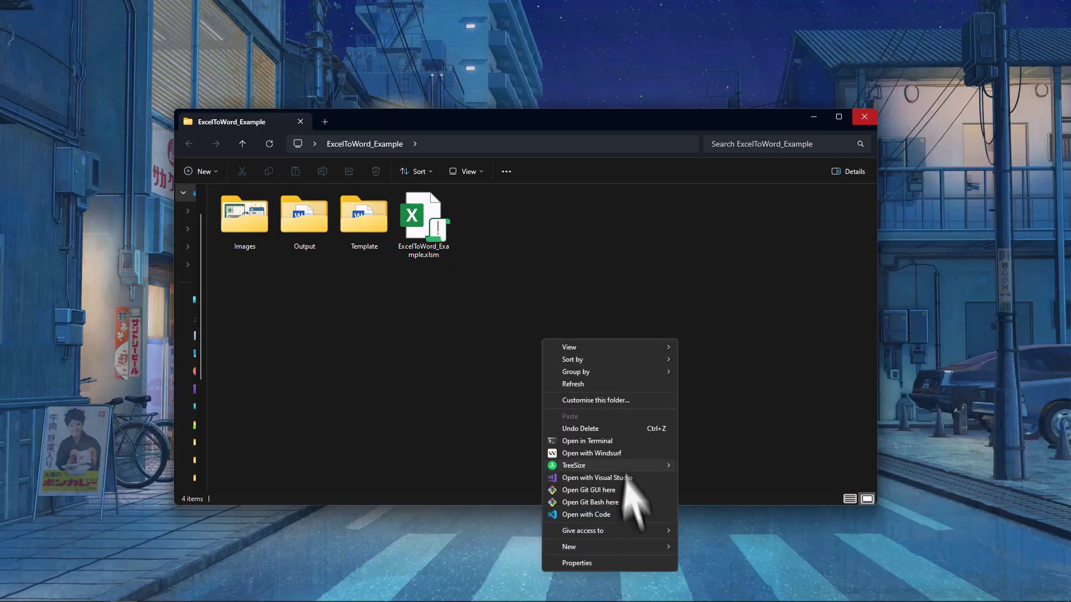
{"action": "mouse_move", "coordinate": [635, 547]}
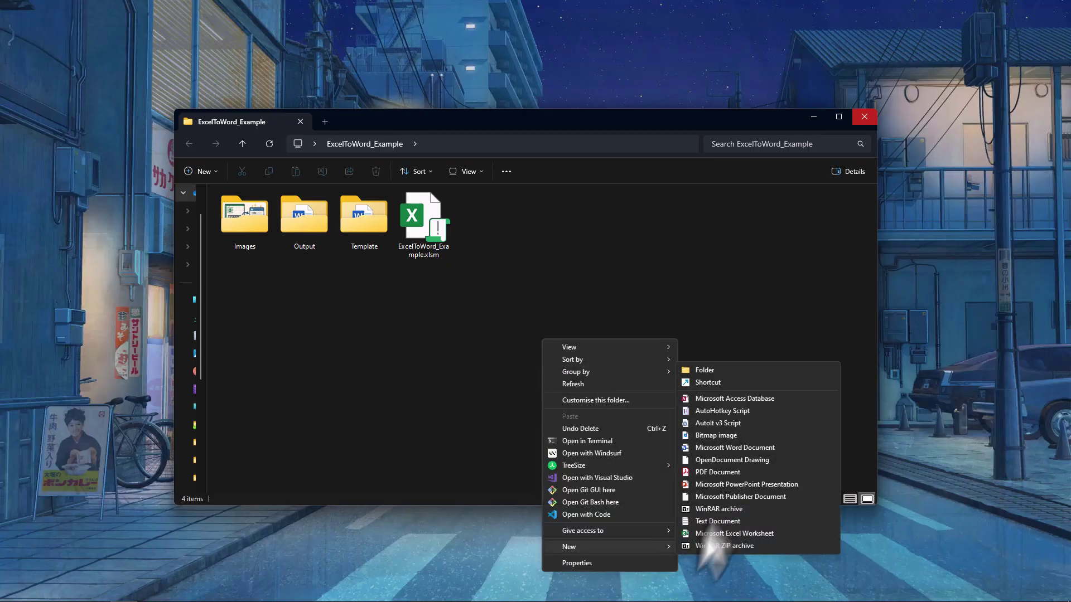
{"action": "left_click", "coordinate": [732, 447]}
{"action": "type", "text": "example_template.docx"}
{"action": "left_click", "coordinate": [650, 364]}
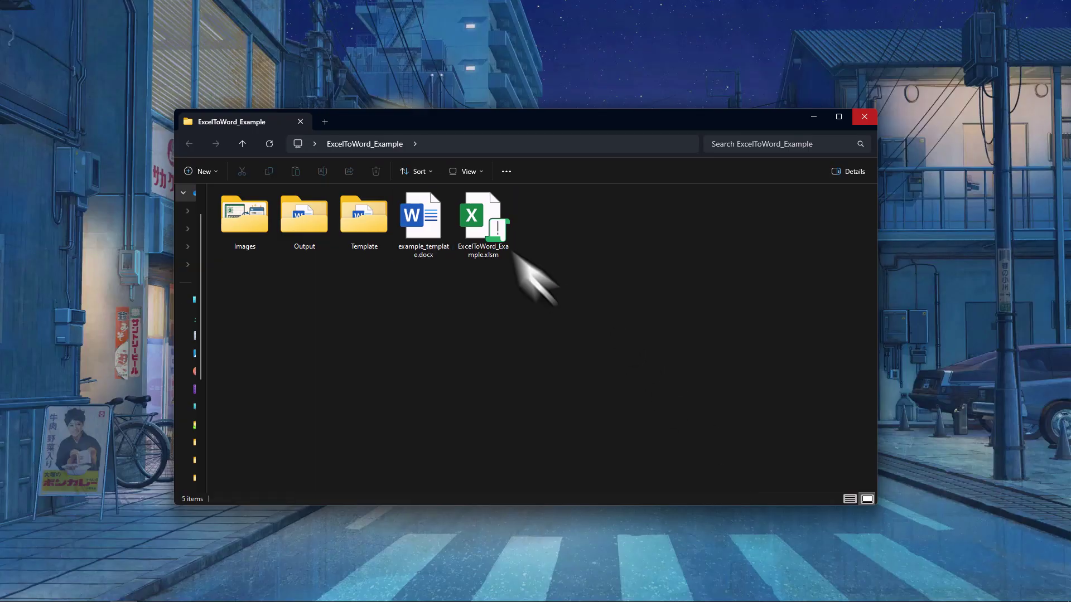
Open example_template.docx and type the {{amount}} intro, '20% of {{amount}} is {{result}}.' and 'Below is an image:'
{"action": "double_click", "coordinate": [434, 224]}
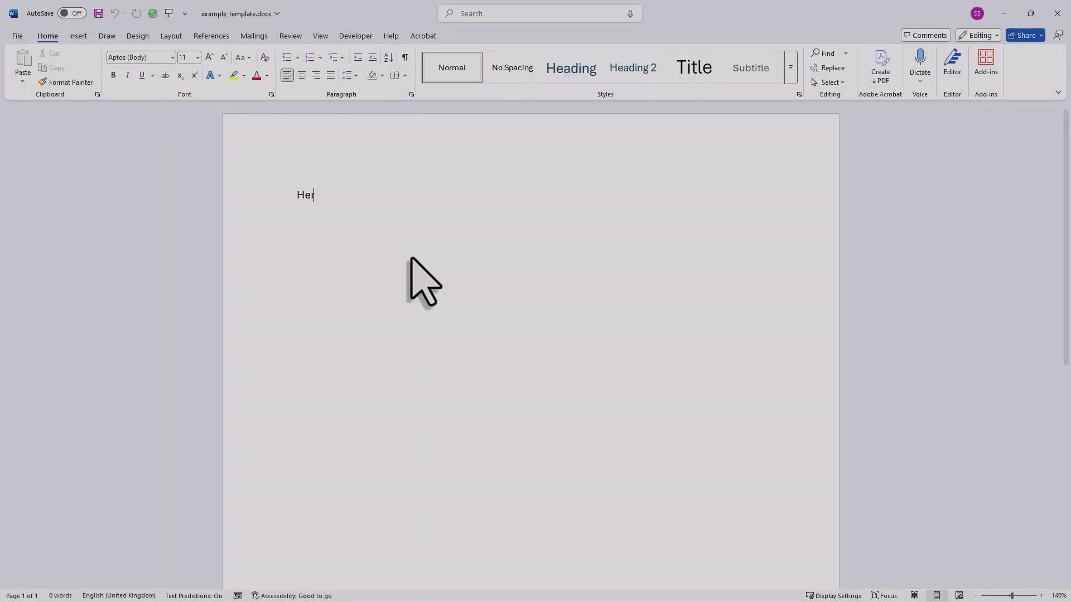
{"action": "type", "text": "e is an ExcelToWord automation example. First placeholder: {{"}
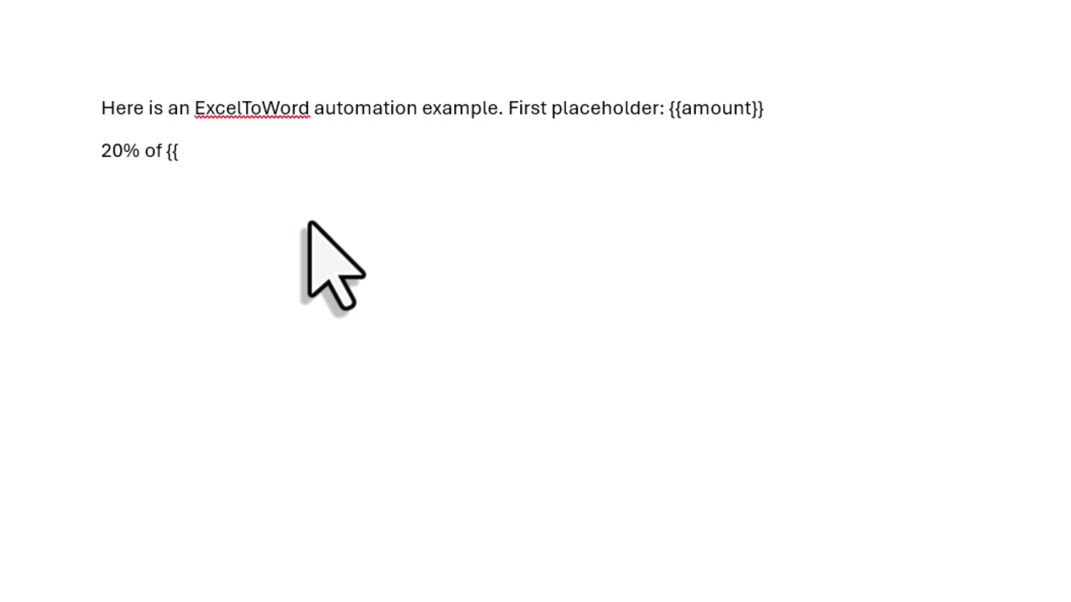
{"action": "type", "text": "amount}} is {{result}}."}
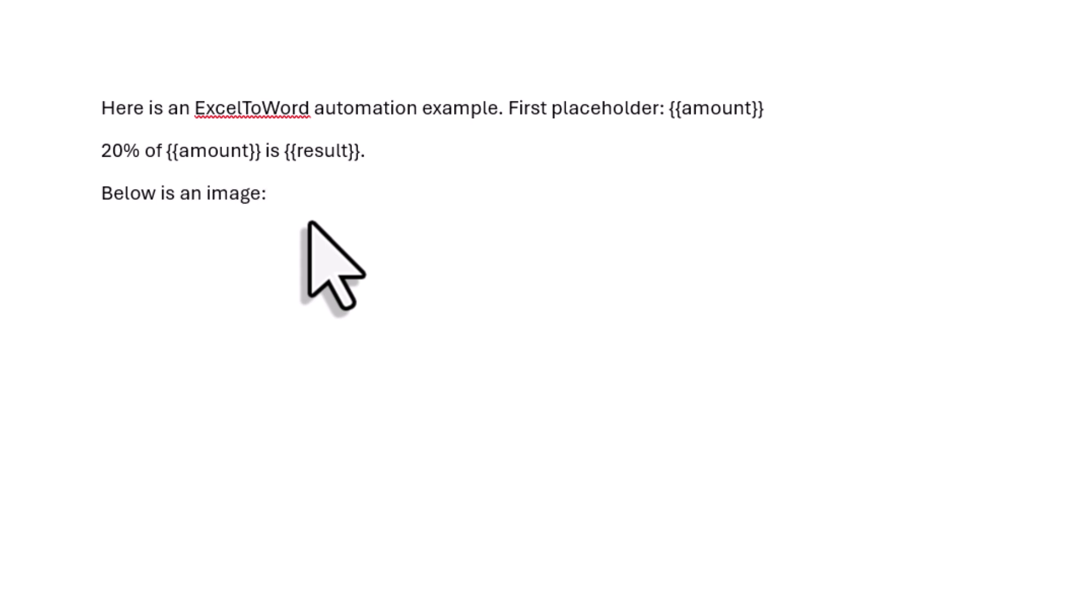
{"action": "key", "text": "Return"}
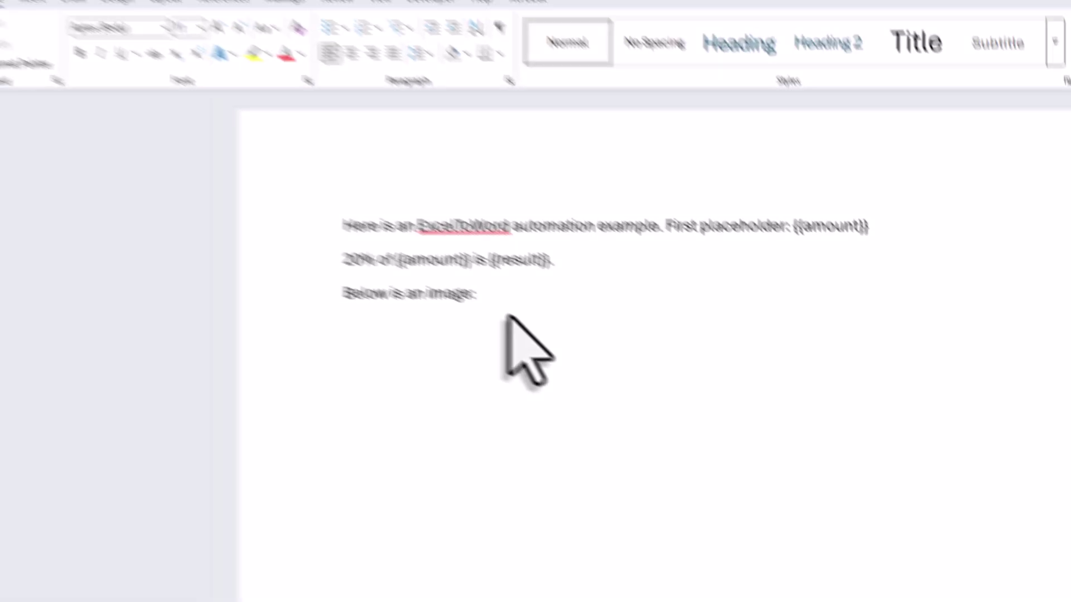
Draw a rectangle placeholder under 'Below is an image:'
{"action": "left_click", "coordinate": [63, 15]}
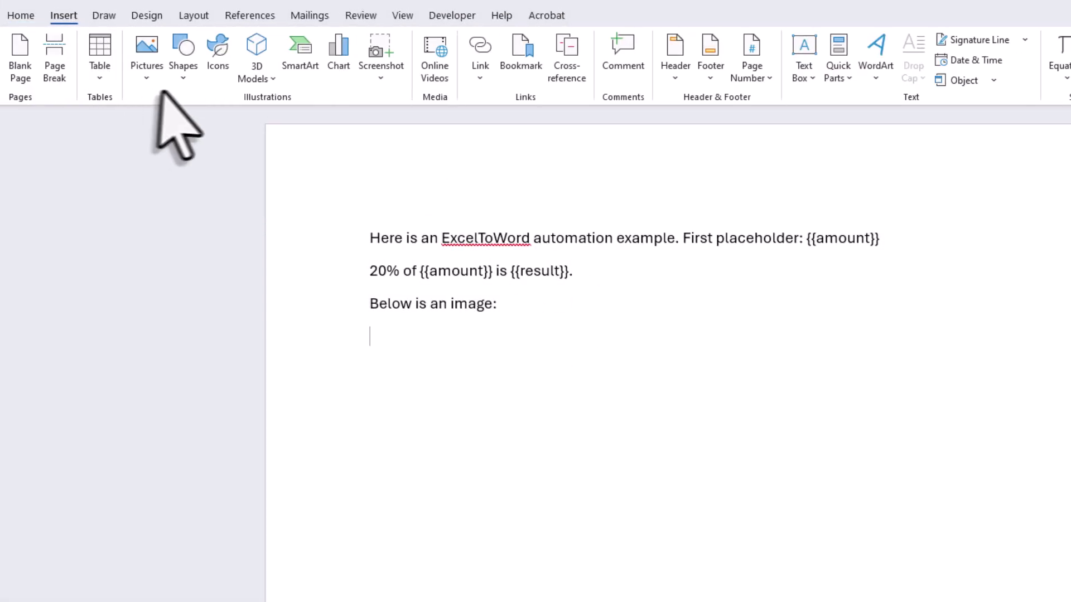
{"action": "left_click", "coordinate": [179, 81]}
{"action": "key", "text": "Escape"}
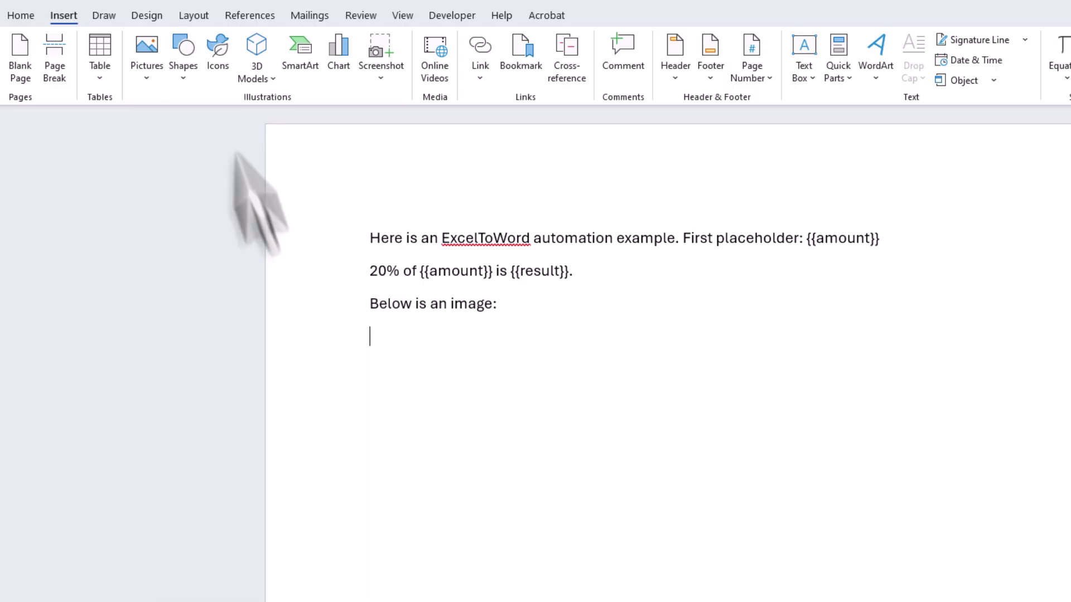
{"action": "mouse_move", "coordinate": [369, 333]}
{"action": "left_mouse_down"}
{"action": "mouse_move", "coordinate": [545, 421]}
{"action": "mouse_move", "coordinate": [634, 433]}
{"action": "mouse_move", "coordinate": [652, 479]}
{"action": "left_mouse_up"}
{"action": "left_click", "coordinate": [713, 475]}
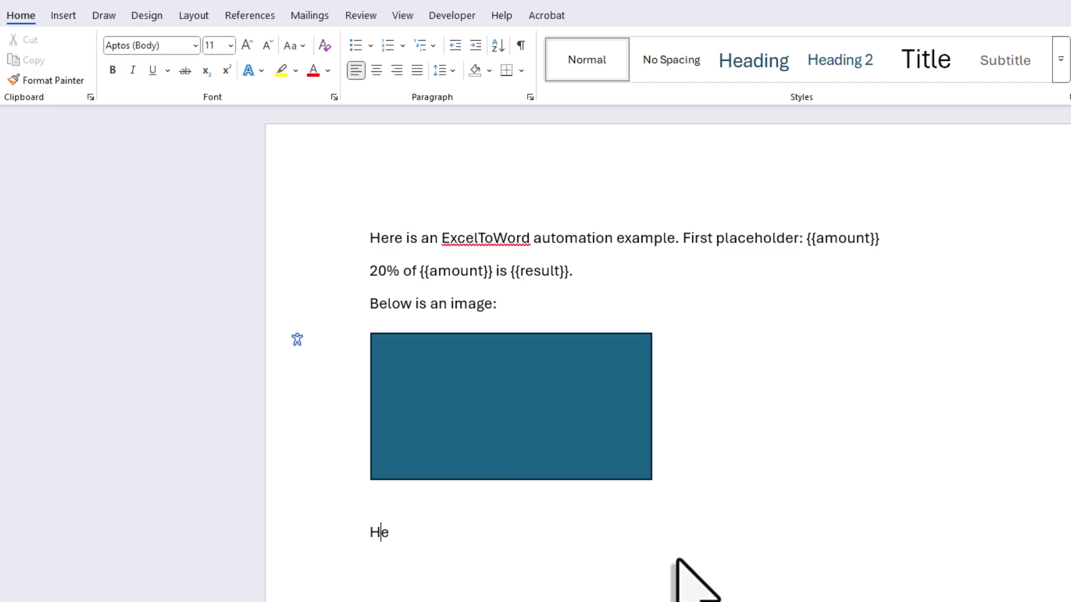
Add the 'Here is an Excel table:' caption with a shorter, wider copy of the rectangle below it
{"action": "type", "text": "an Excel table:"}
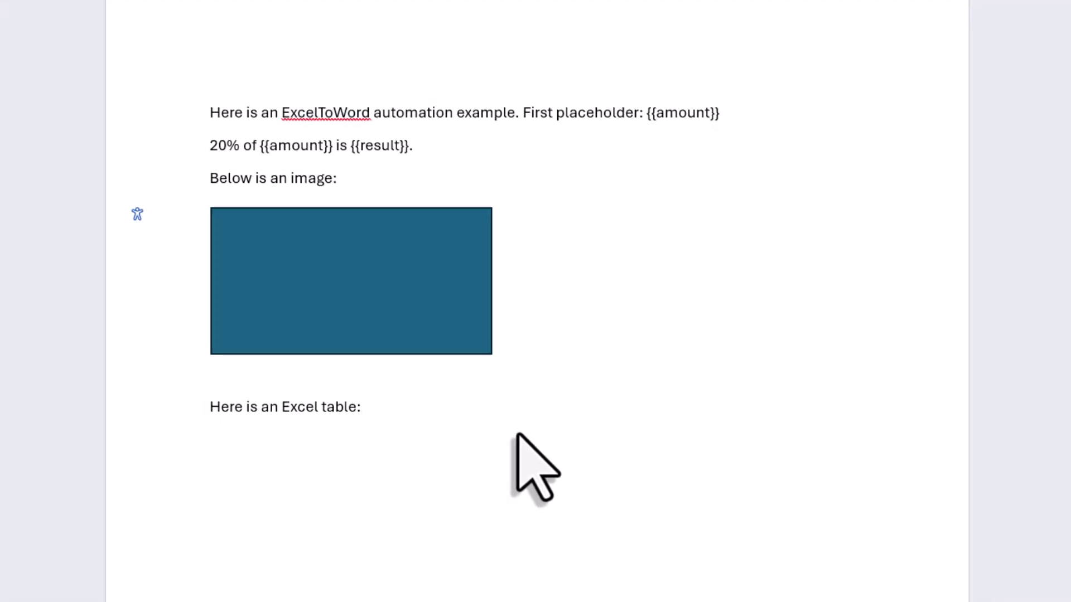
{"action": "left_click", "coordinate": [430, 342]}
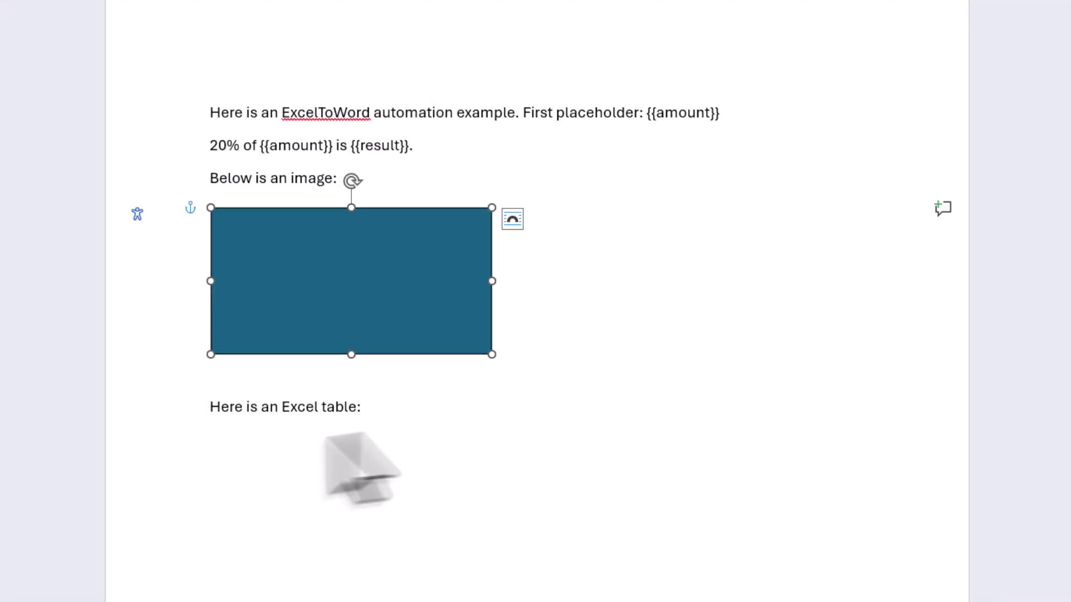
{"action": "left_click", "coordinate": [379, 416]}
{"action": "key", "text": "ctrl+v"}
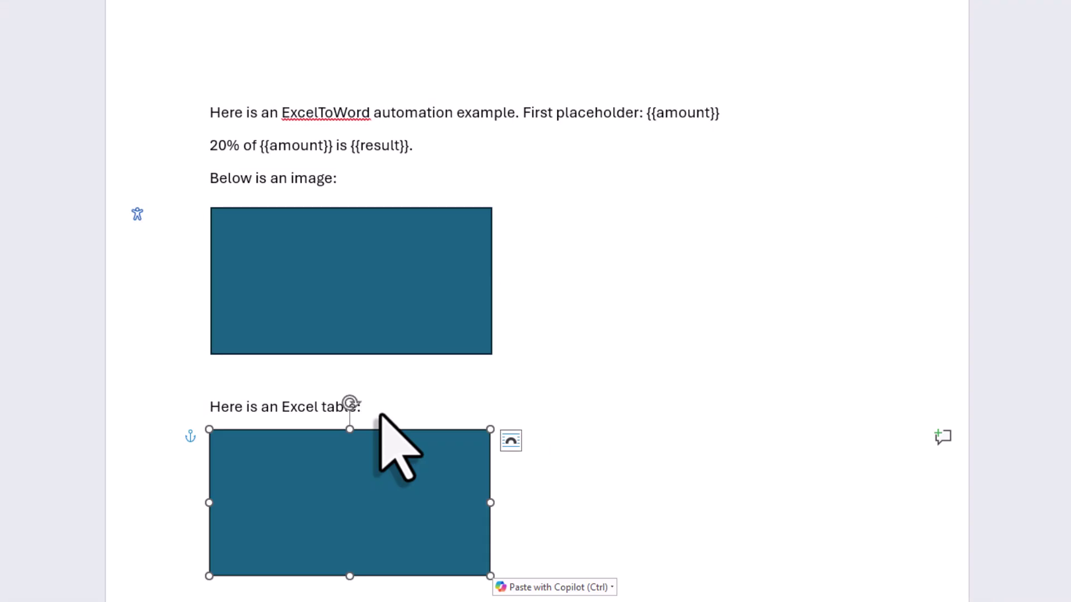
{"action": "left_click_drag", "start_coordinate": [350, 530], "coordinate": [351, 459]}
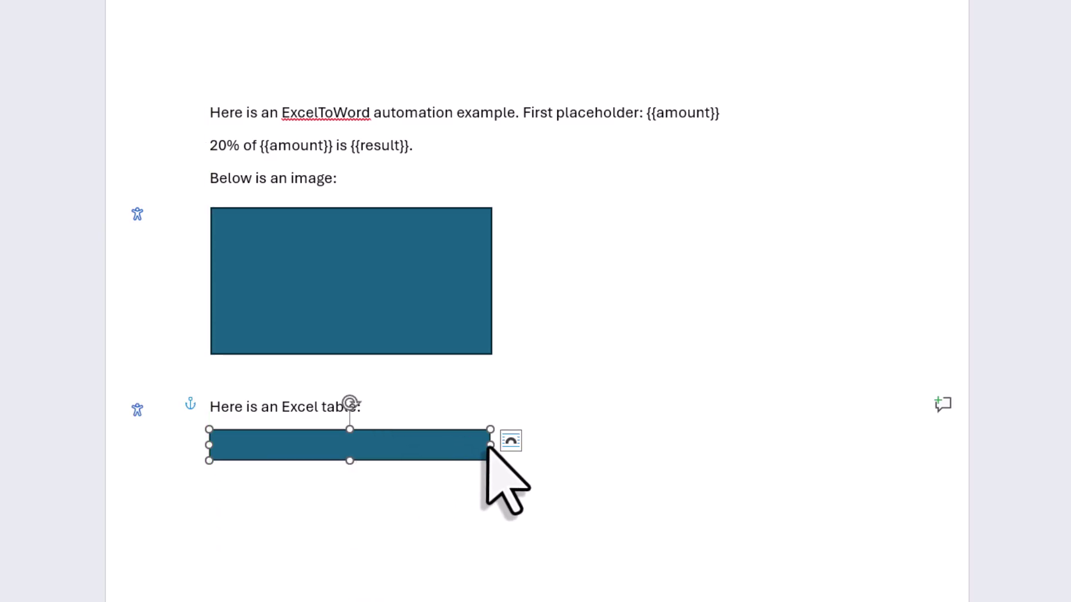
{"action": "left_click_drag", "start_coordinate": [484, 447], "coordinate": [752, 468]}
{"action": "left_click", "coordinate": [634, 507]}
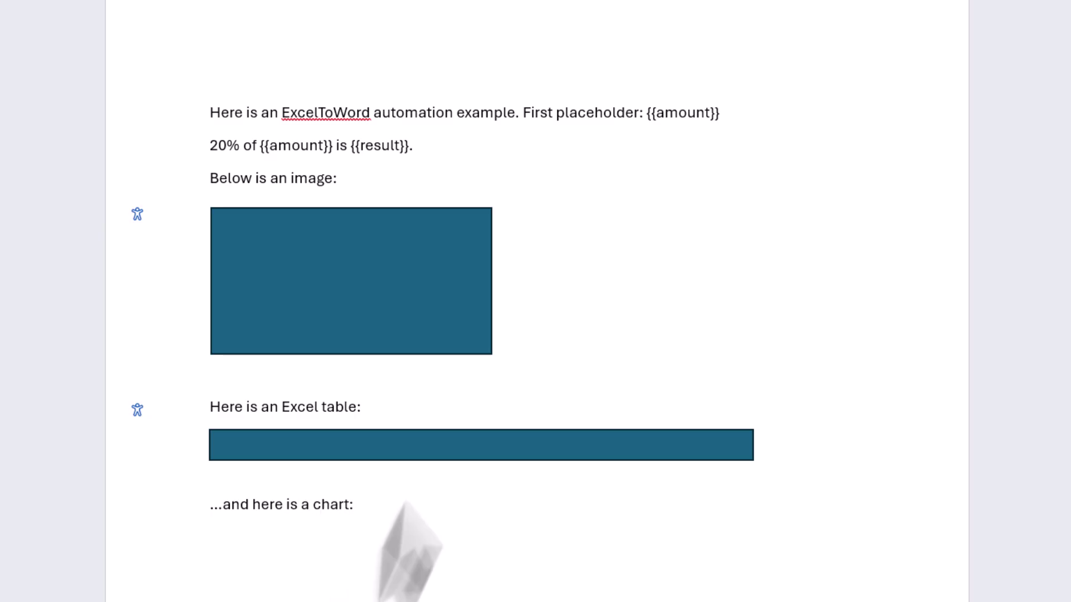
Paste a taller, narrower rectangle copy under the '...and here is a chart:' caption
{"action": "left_click", "coordinate": [433, 439]}
{"action": "left_click", "coordinate": [407, 479]}
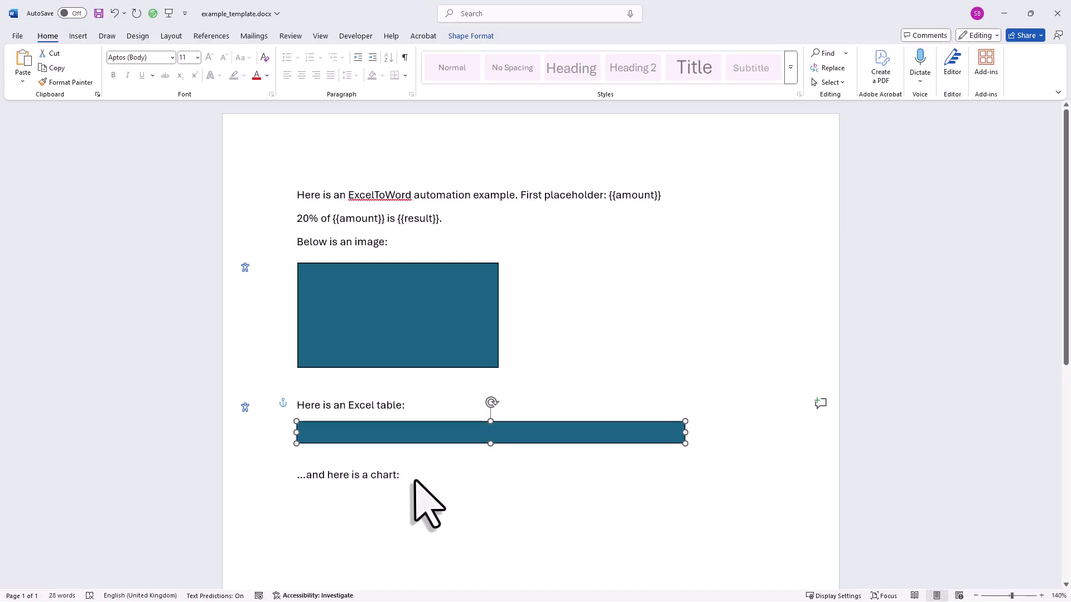
{"action": "key", "text": "Return"}
{"action": "key", "text": "ctrl+v"}
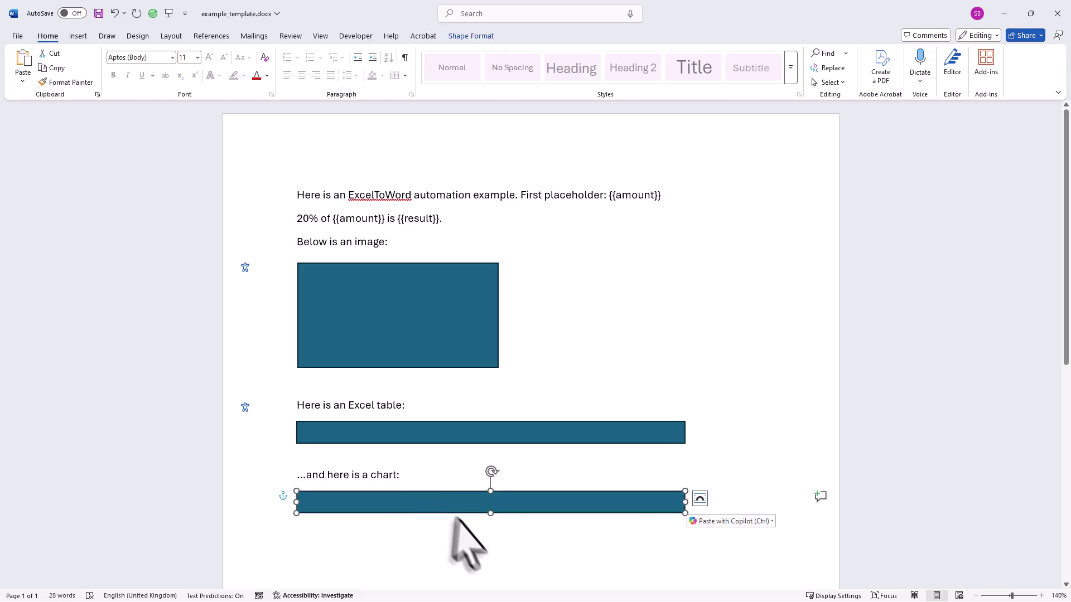
{"action": "left_click_drag", "start_coordinate": [490, 513], "coordinate": [490, 582]}
{"action": "left_click_drag", "start_coordinate": [685, 518], "coordinate": [605, 520]}
{"action": "scroll", "coordinate": [647, 518], "scroll_direction": "down", "scroll_amount": 2}
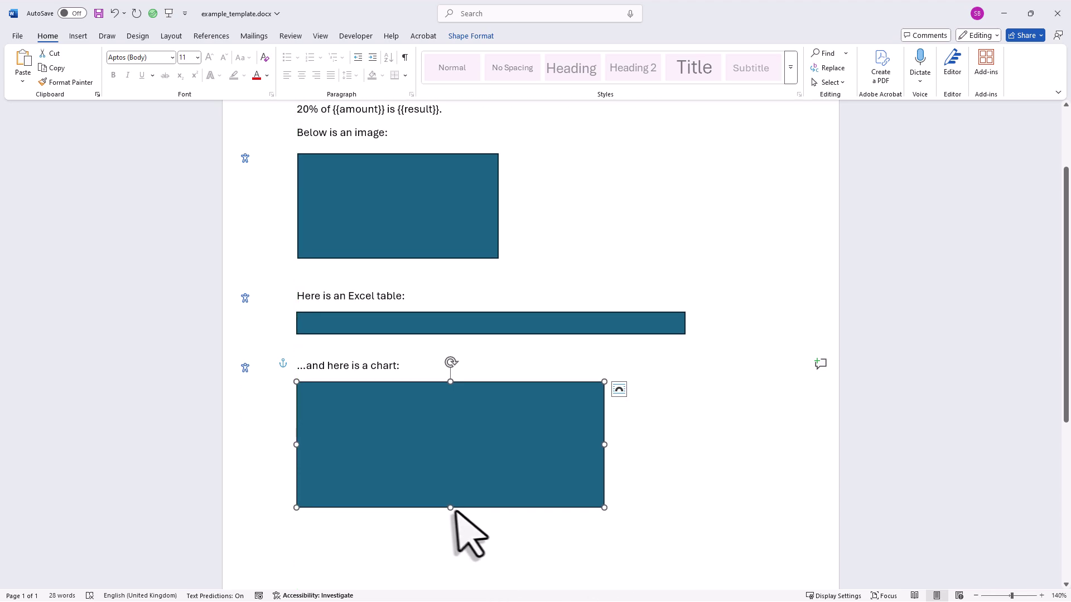
{"action": "left_click_drag", "start_coordinate": [453, 510], "coordinate": [450, 522]}
{"action": "left_click", "coordinate": [686, 496]}
{"action": "scroll", "coordinate": [701, 502], "scroll_direction": "up", "scroll_amount": 2}
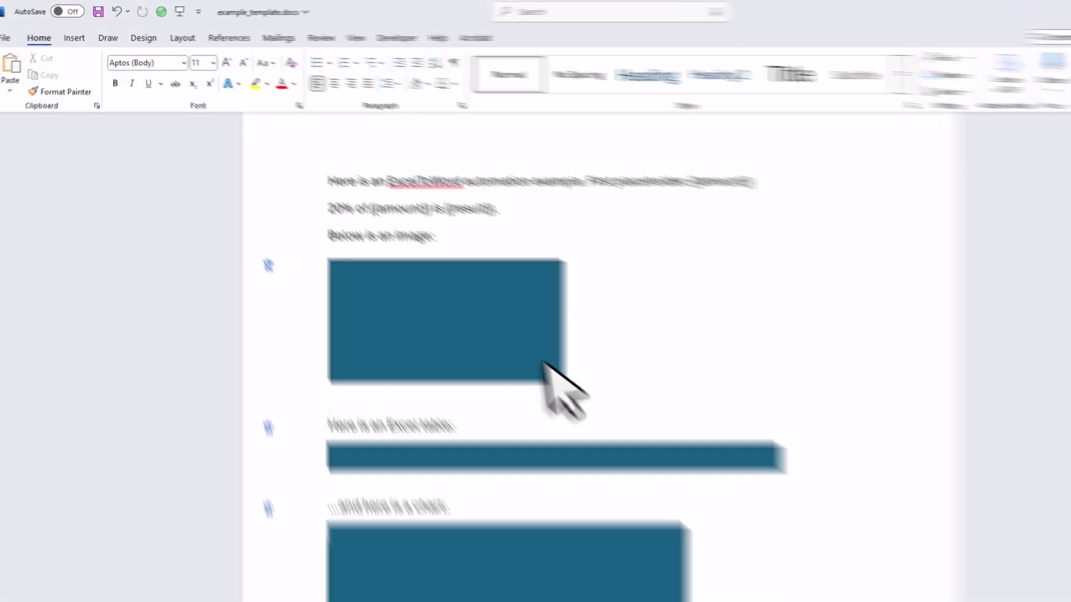
Bookmark the image rectangle as myimage and the table rectangle as mytable
{"action": "left_click", "coordinate": [485, 318]}
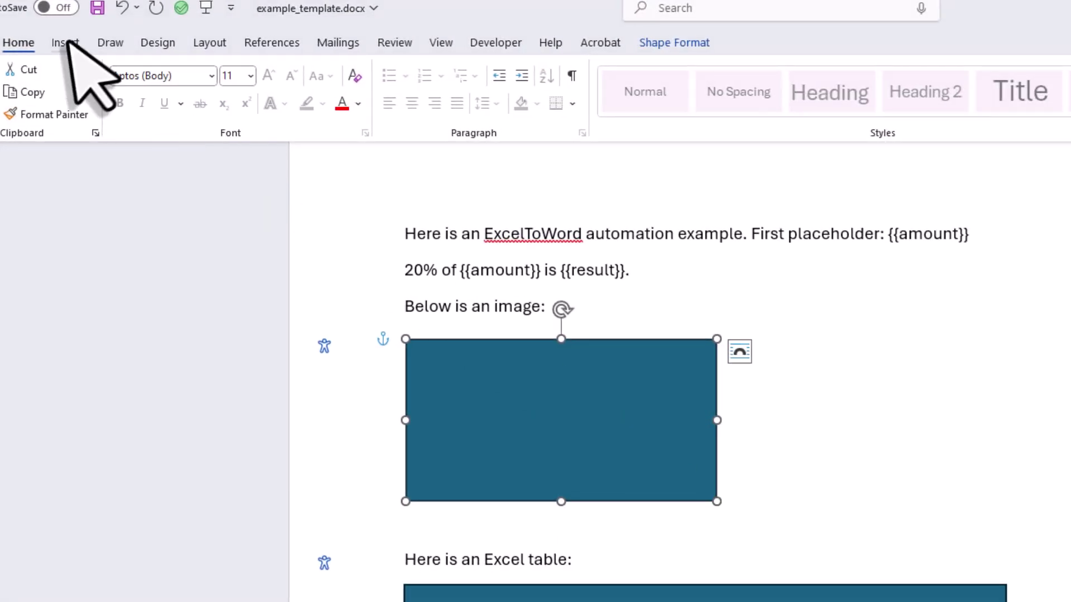
{"action": "left_click", "coordinate": [66, 43]}
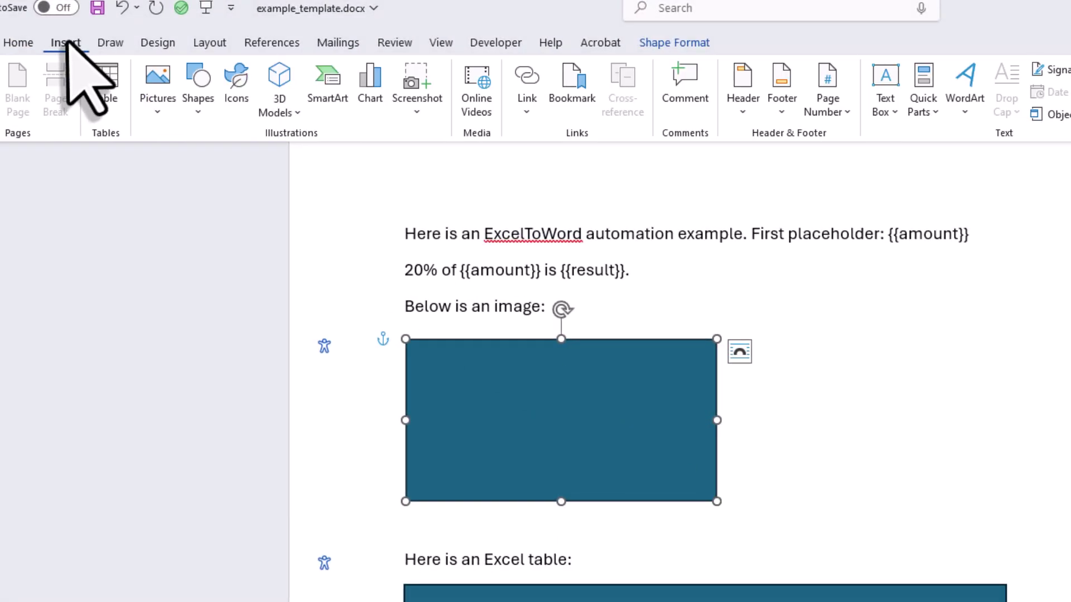
{"action": "left_click", "coordinate": [569, 95]}
{"action": "type", "text": "myimage"}
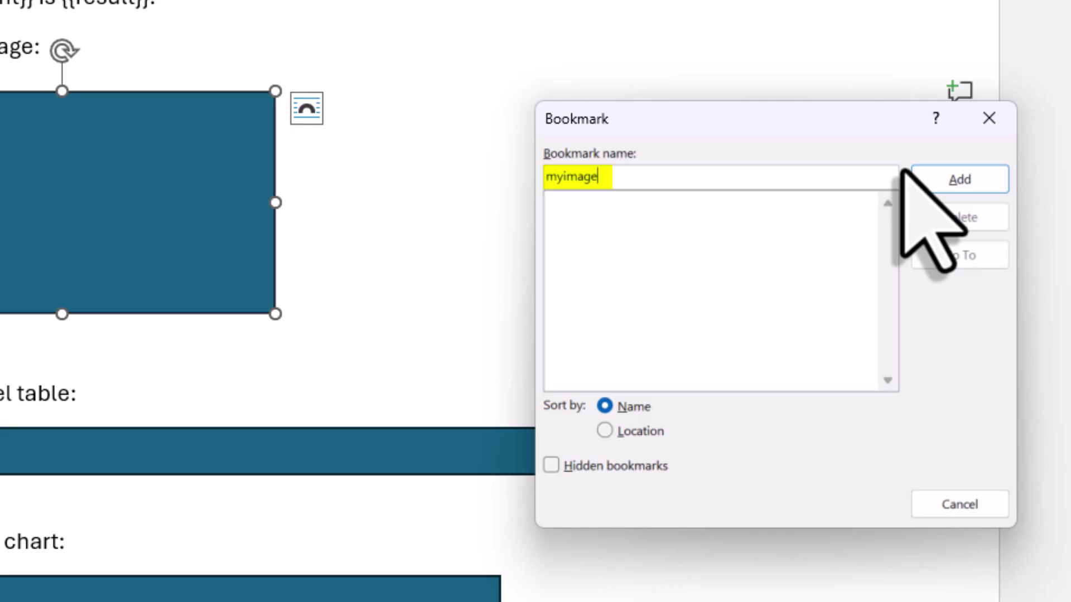
{"action": "left_click", "coordinate": [943, 179]}
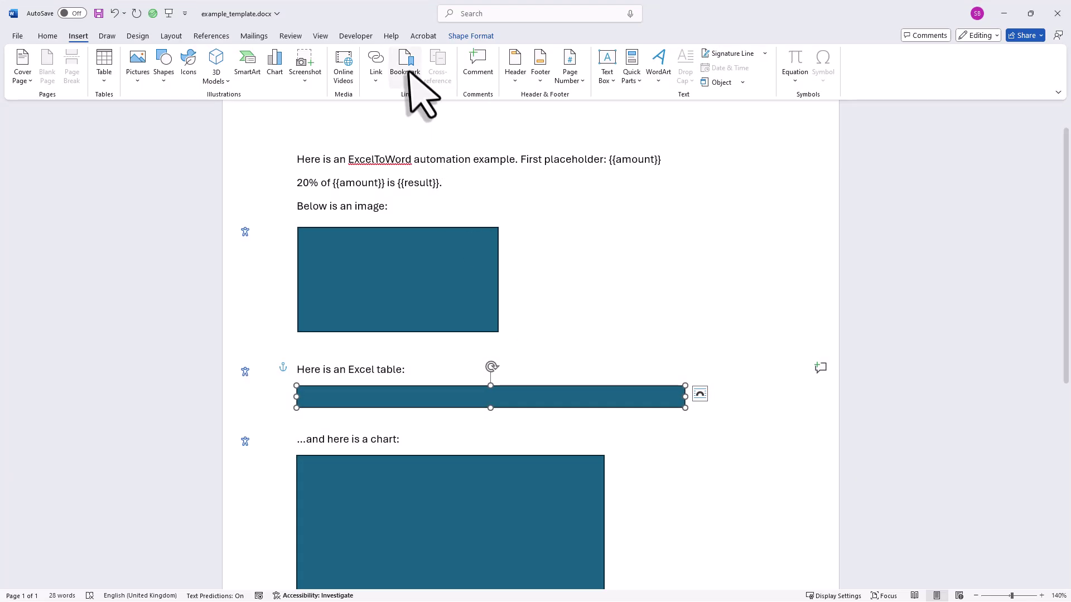
{"action": "left_click", "coordinate": [410, 71]}
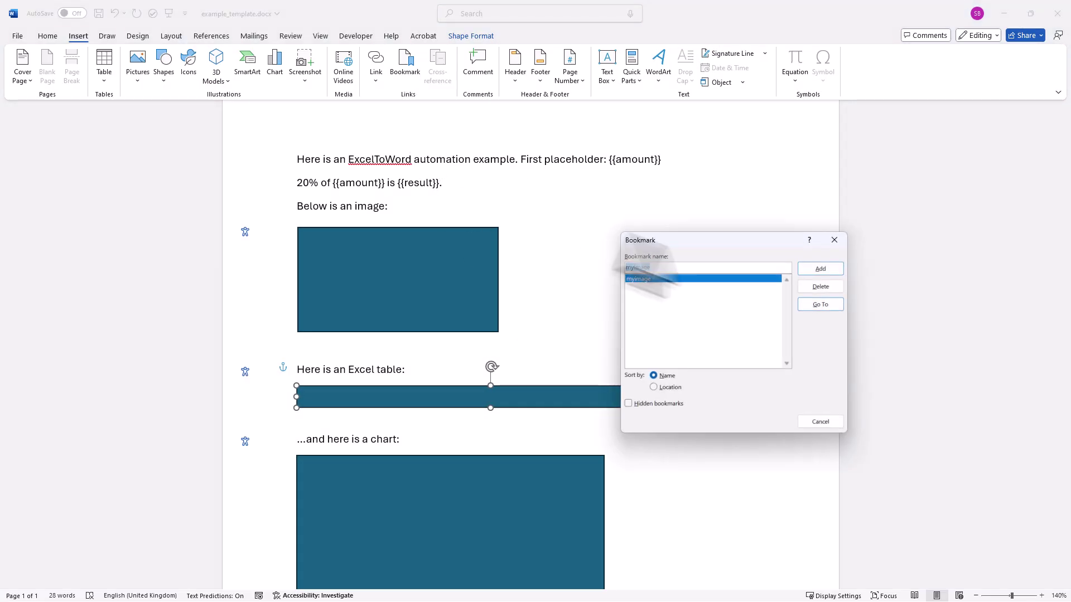
{"action": "type", "text": "my"}
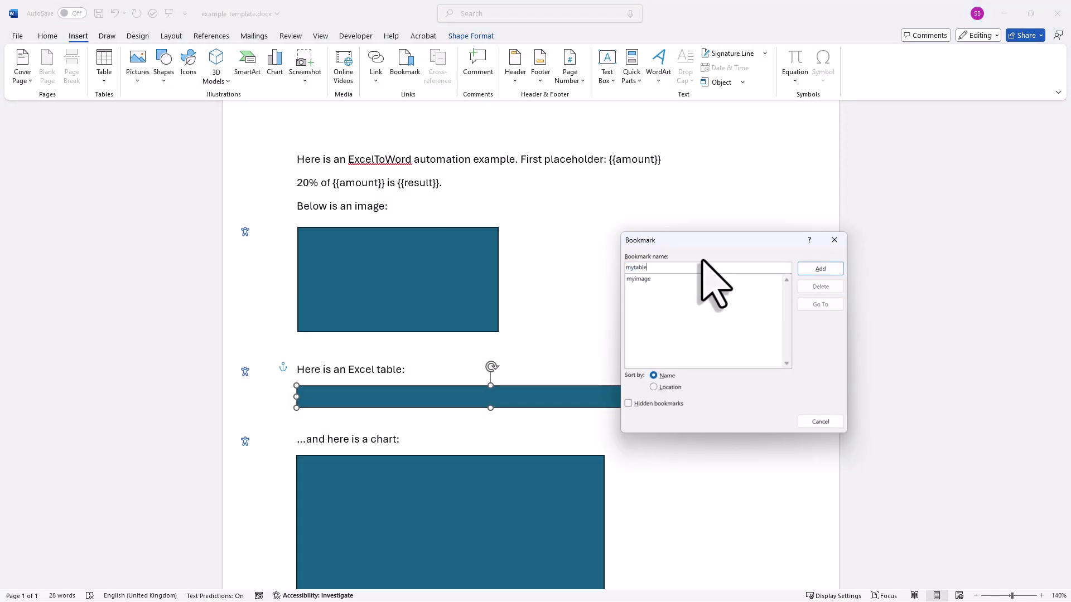
{"action": "type", "text": "table"}
{"action": "left_click", "coordinate": [821, 269]}
Bookmark the chart rectangle as mychart and confirm it appears in the bookmark list
{"action": "left_click", "coordinate": [559, 513]}
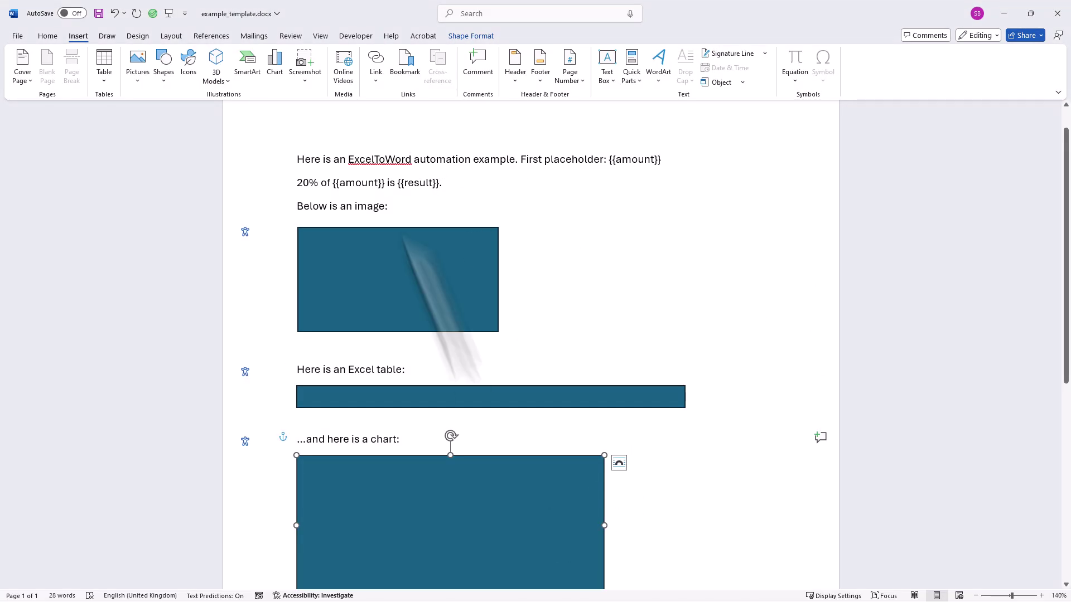
{"action": "left_click", "coordinate": [404, 66]}
{"action": "type", "text": "mych"}
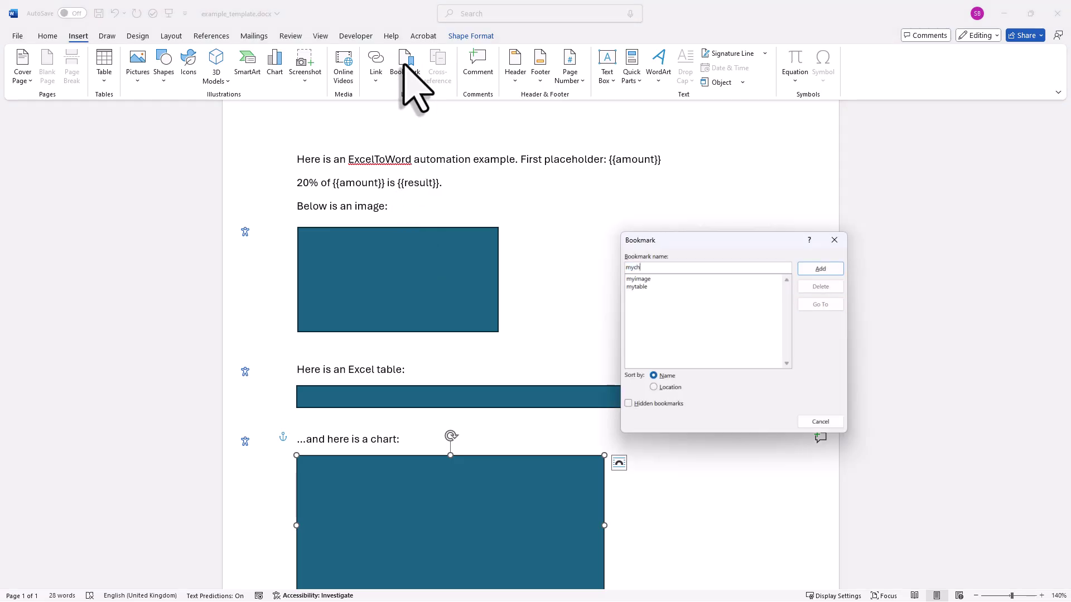
{"action": "type", "text": "art"}
{"action": "left_click", "coordinate": [821, 268]}
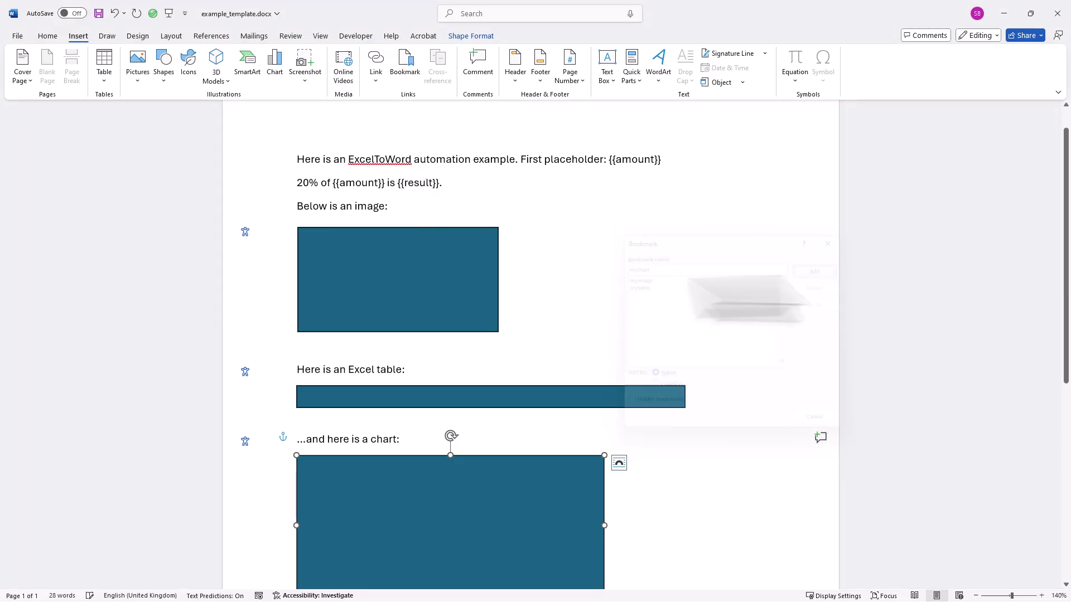
{"action": "left_click", "coordinate": [606, 294]}
{"action": "left_click", "coordinate": [405, 67]}
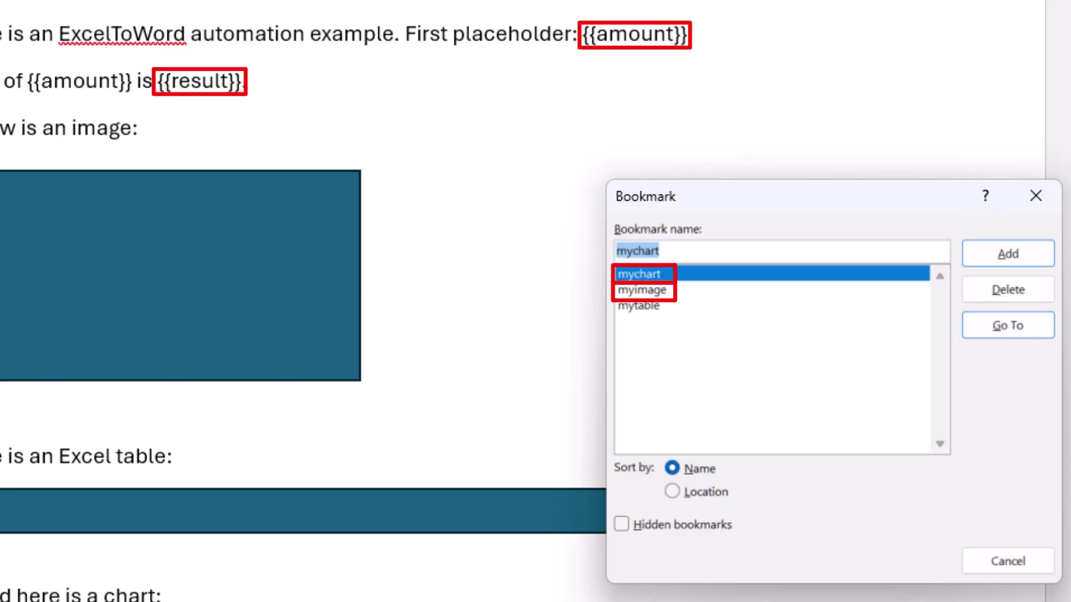
{"action": "left_click", "coordinate": [1036, 196]}
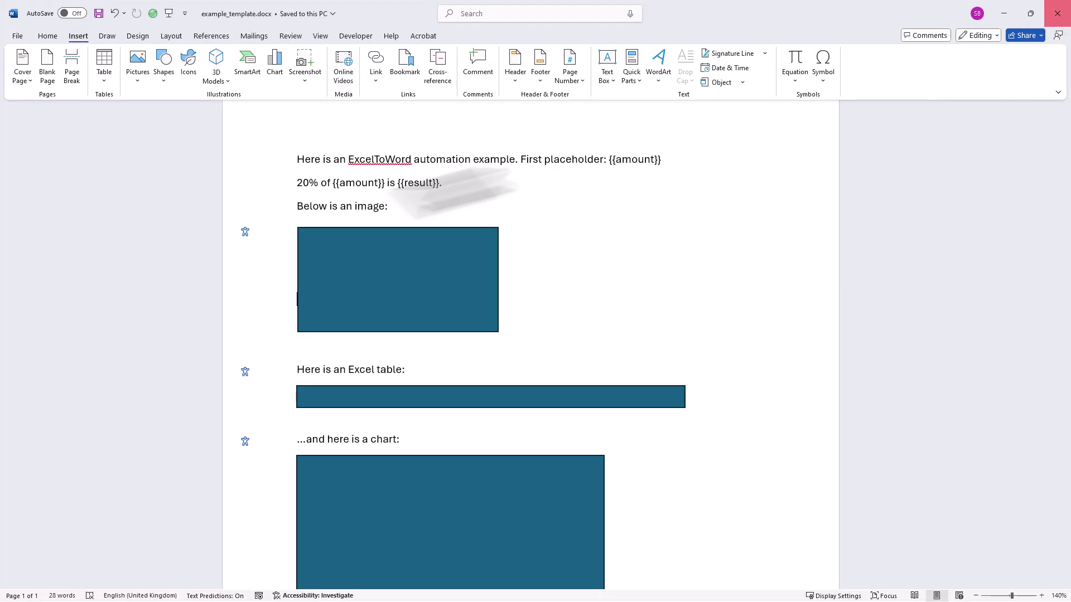
Clear the ExportToWord table in the export workbook and zoom the sheet in two steps
{"action": "key", "text": "alt+Tab"}
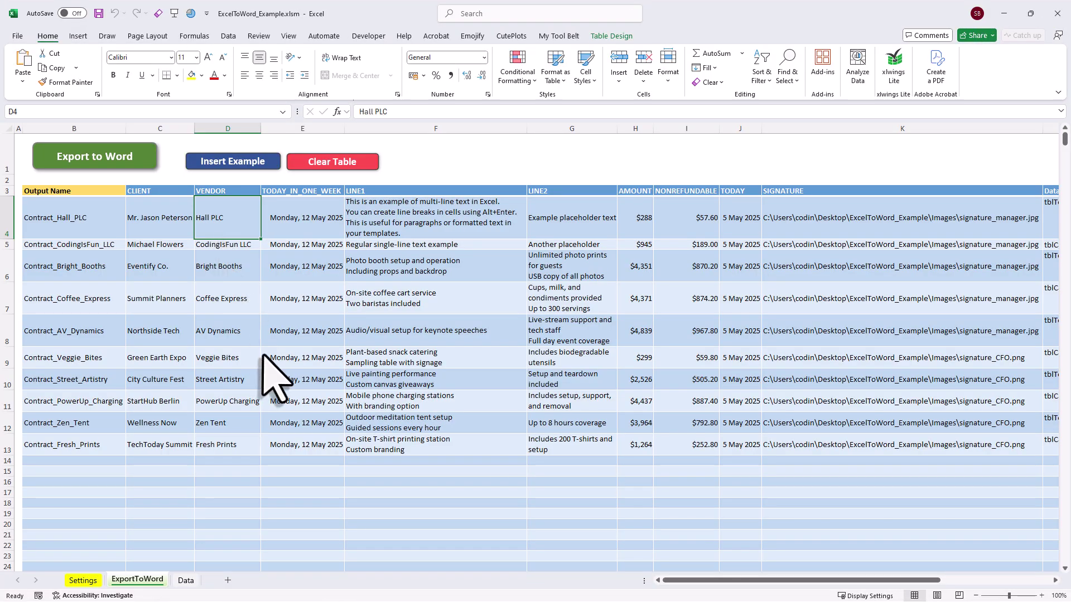
{"action": "left_click", "coordinate": [328, 163]}
{"action": "left_click", "coordinate": [575, 350]}
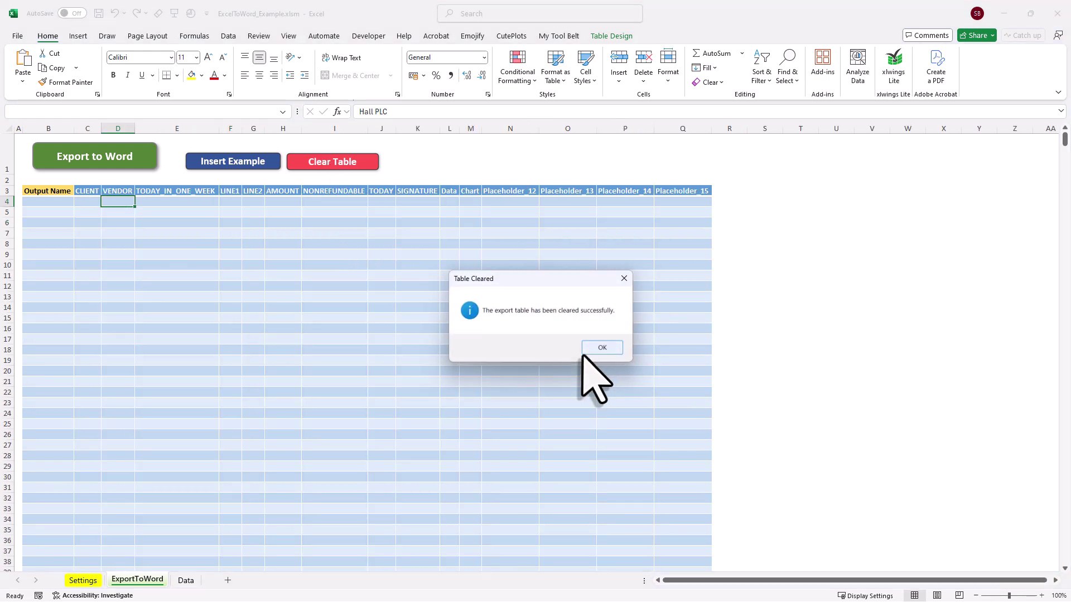
{"action": "left_click", "coordinate": [598, 348]}
{"action": "left_click", "coordinate": [1041, 596]}
{"action": "left_click", "coordinate": [1041, 596]}
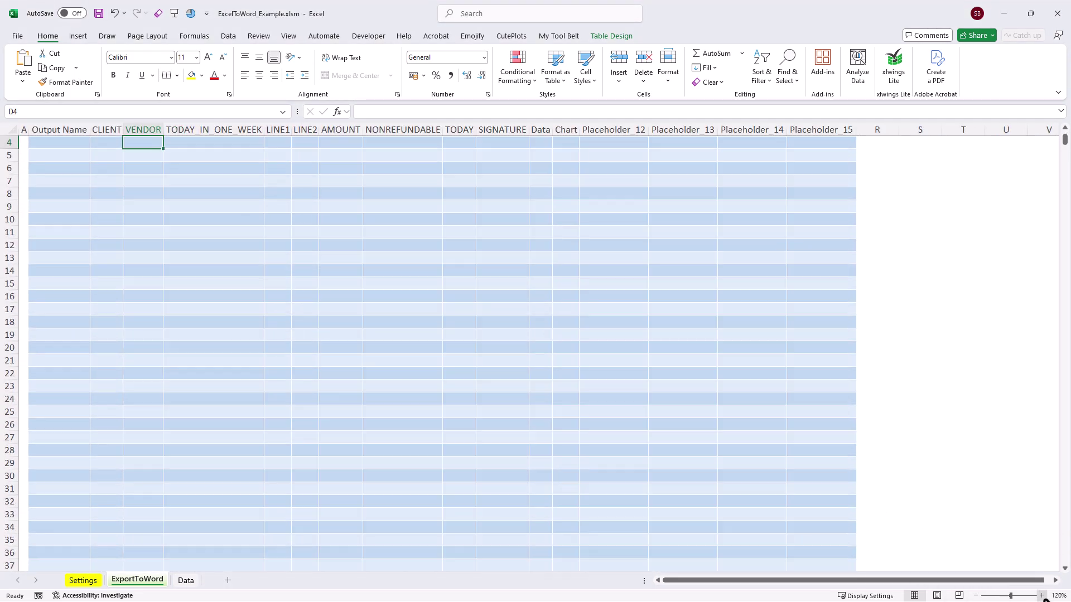
{"action": "left_click", "coordinate": [1041, 595]}
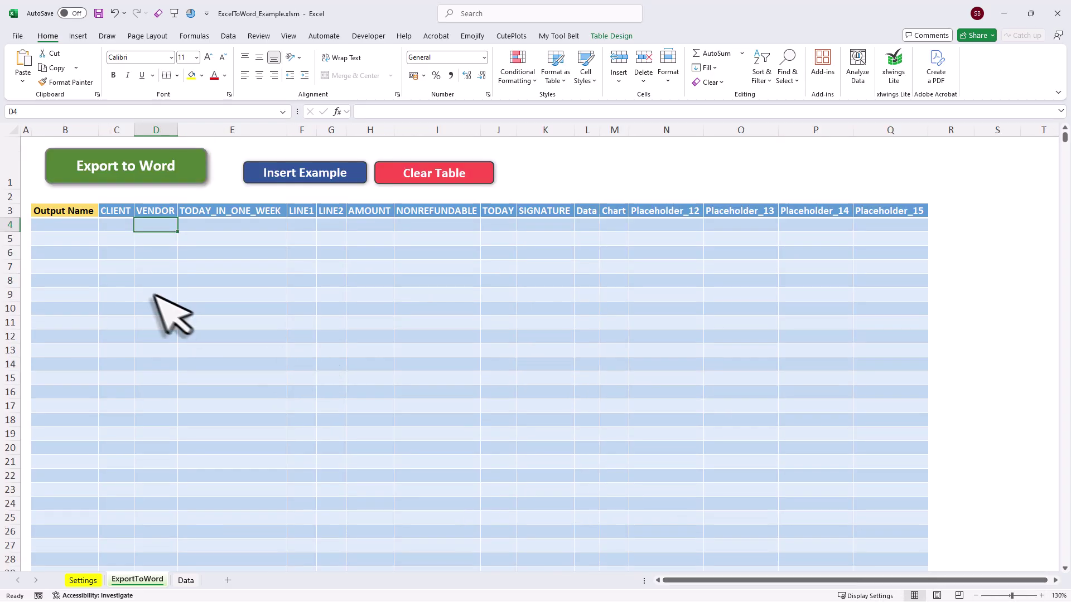
Rename headers C3:G3 to amount, result, myimage, mytable and mychart
{"action": "left_click", "coordinate": [116, 212]}
{"action": "type", "text": "amount"}
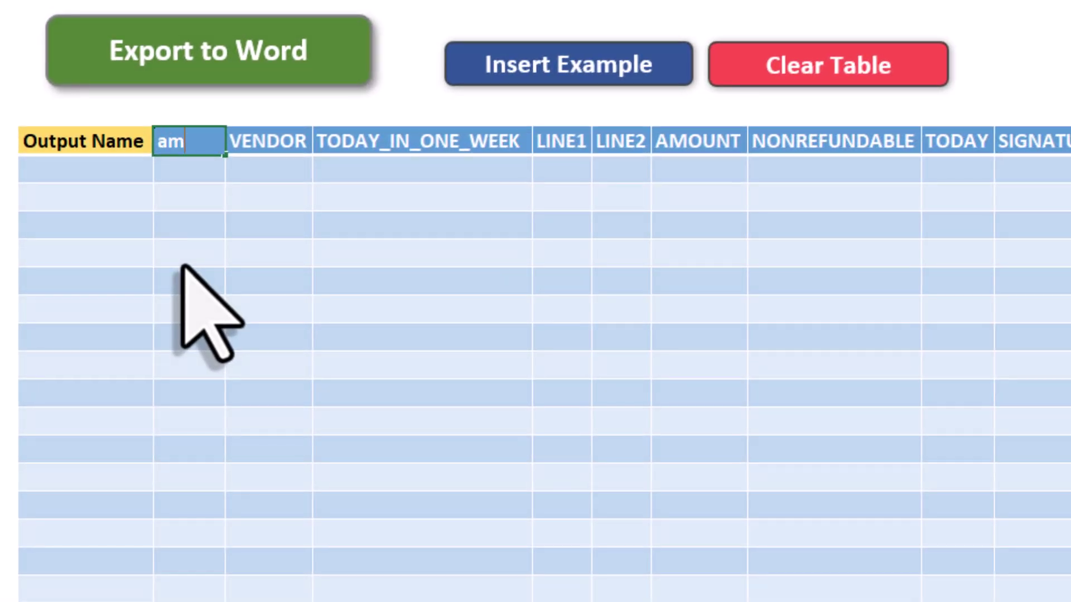
{"action": "key", "text": "Tab"}
{"action": "type", "text": "result"}
{"action": "key", "text": "Tab"}
{"action": "type", "text": "my"}
{"action": "key", "text": "Tab"}
{"action": "type", "text": "mytable"}
{"action": "key", "text": "Tab"}
{"action": "type", "text": "mychart"}
{"action": "key", "text": "Tab"}
{"action": "left_click", "coordinate": [194, 176]}
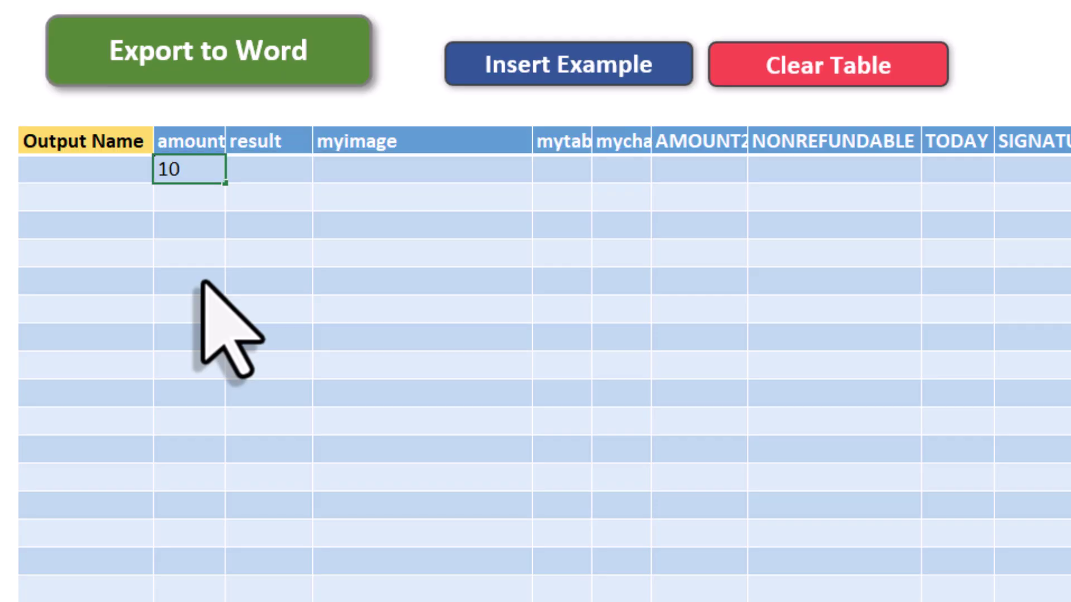
{"action": "key", "text": "Return"}
{"action": "type", "text": "200"}
{"action": "key", "text": "Return"}
{"action": "key", "text": "Up"}
{"action": "key", "text": "Up"}
{"action": "key", "text": "Right"}
{"action": "type", "text": "="}
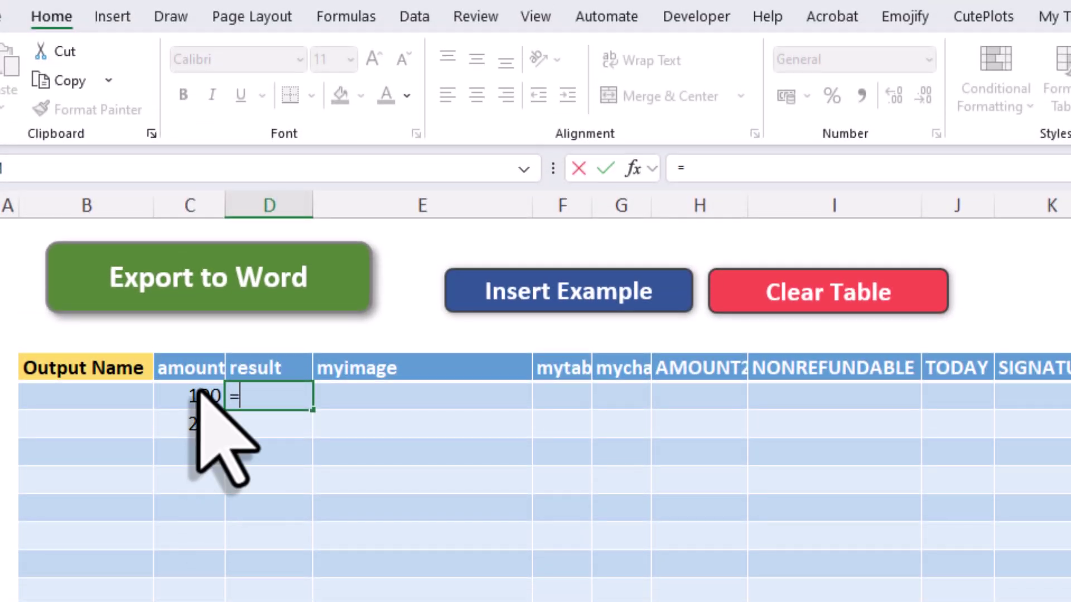
{"action": "left_click", "coordinate": [198, 288]}
{"action": "type", "text": "*"}
{"action": "key", "text": "Return"}
Format the amount and result columns as US dollar Accounting with no decimals
{"action": "key", "text": "Up"}
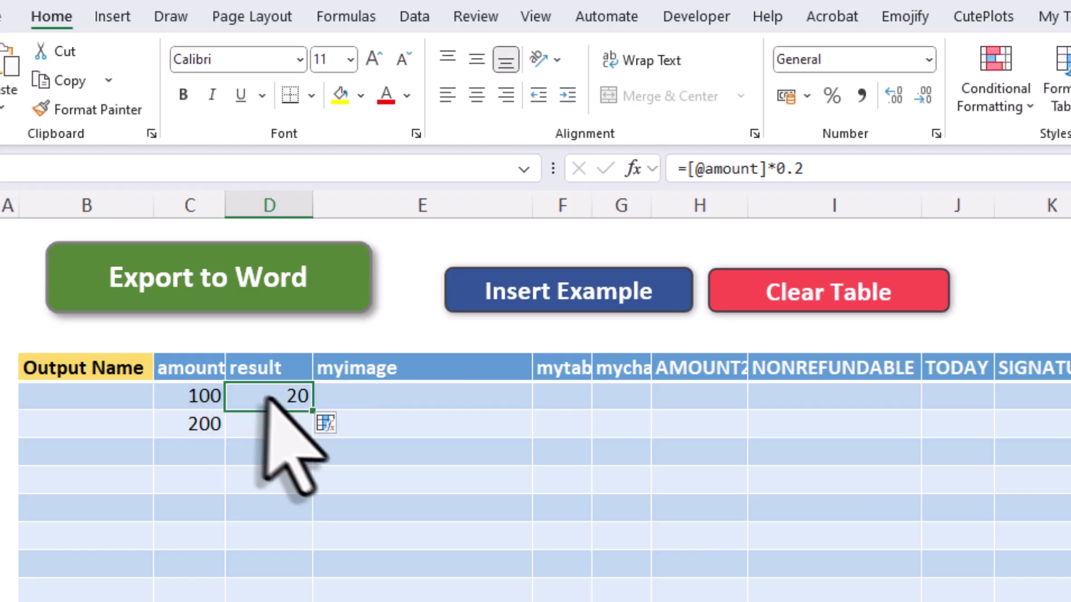
{"action": "key", "text": "shift+Down"}
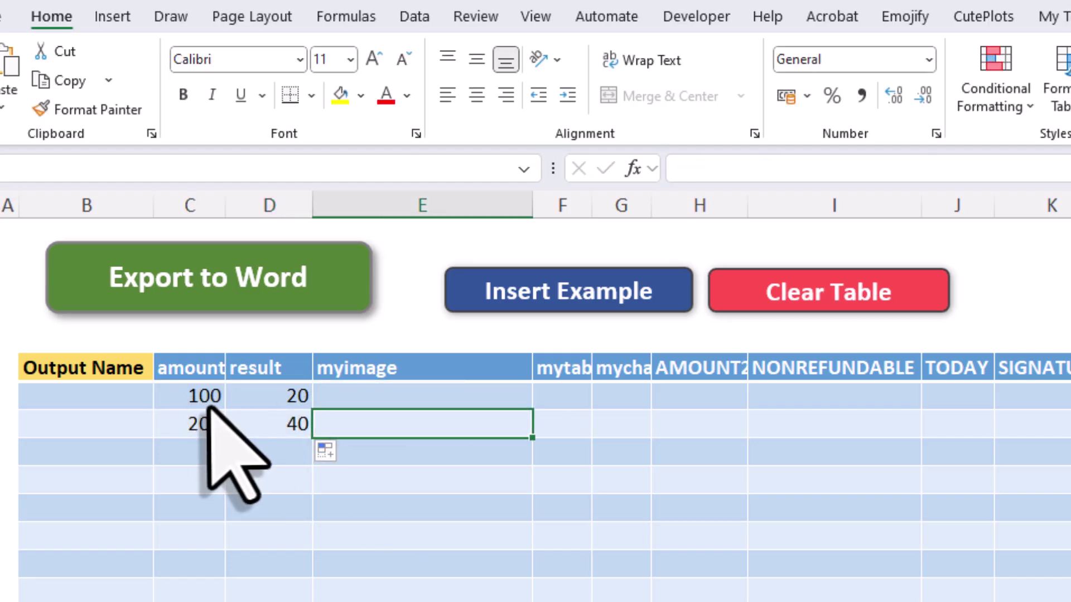
{"action": "left_click_drag", "start_coordinate": [210, 407], "coordinate": [266, 434]}
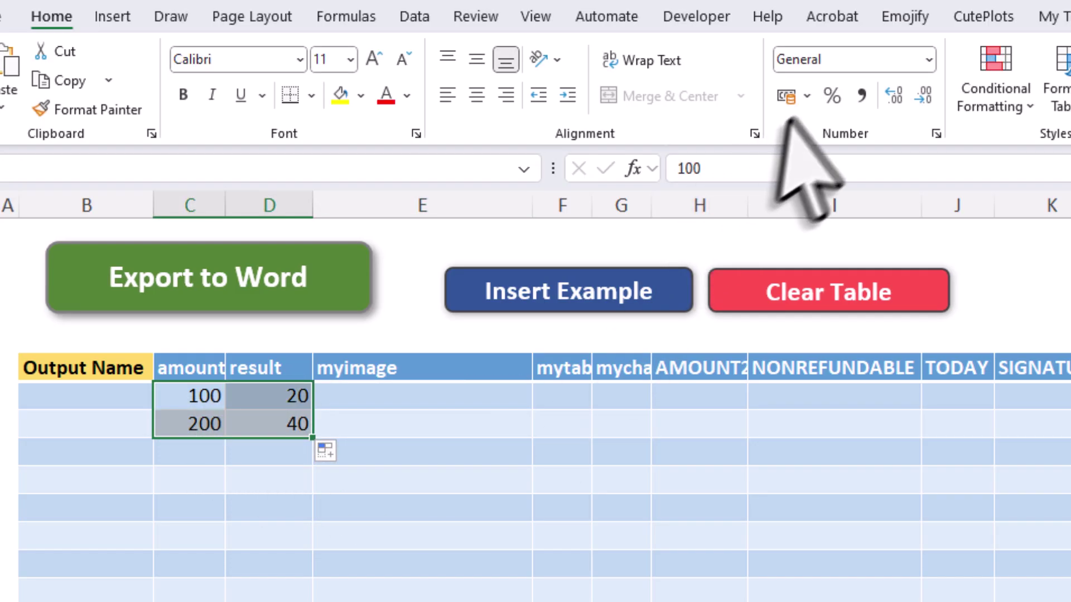
{"action": "left_click", "coordinate": [806, 96]}
{"action": "left_click", "coordinate": [836, 167]}
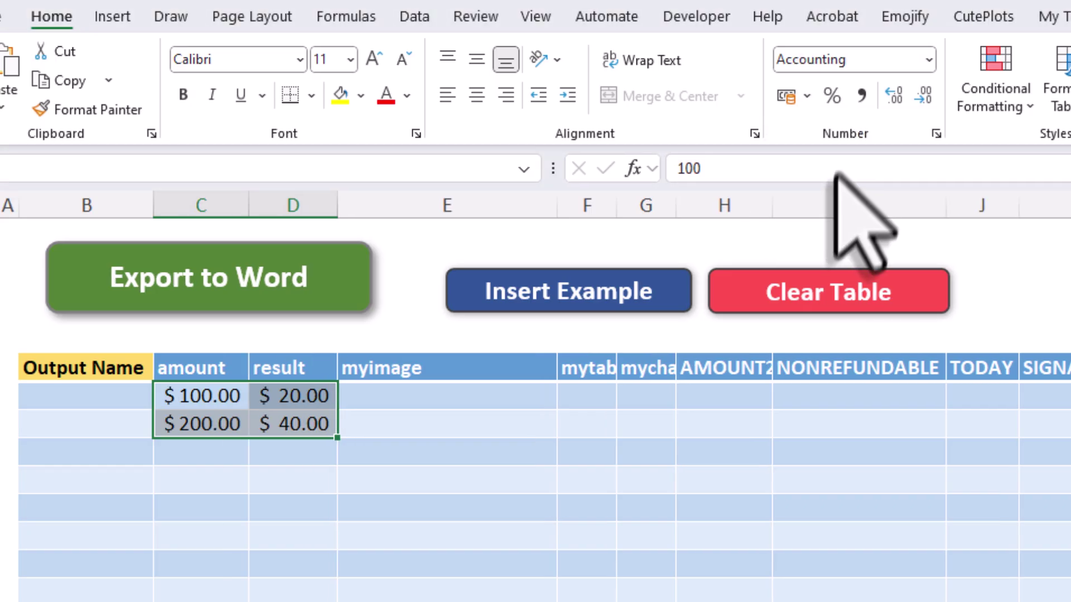
{"action": "left_click", "coordinate": [923, 96]}
{"action": "left_click", "coordinate": [923, 96]}
Select the first myimage cell, then locate word_excel_automation.png in the Images folder
{"action": "left_click", "coordinate": [504, 404]}
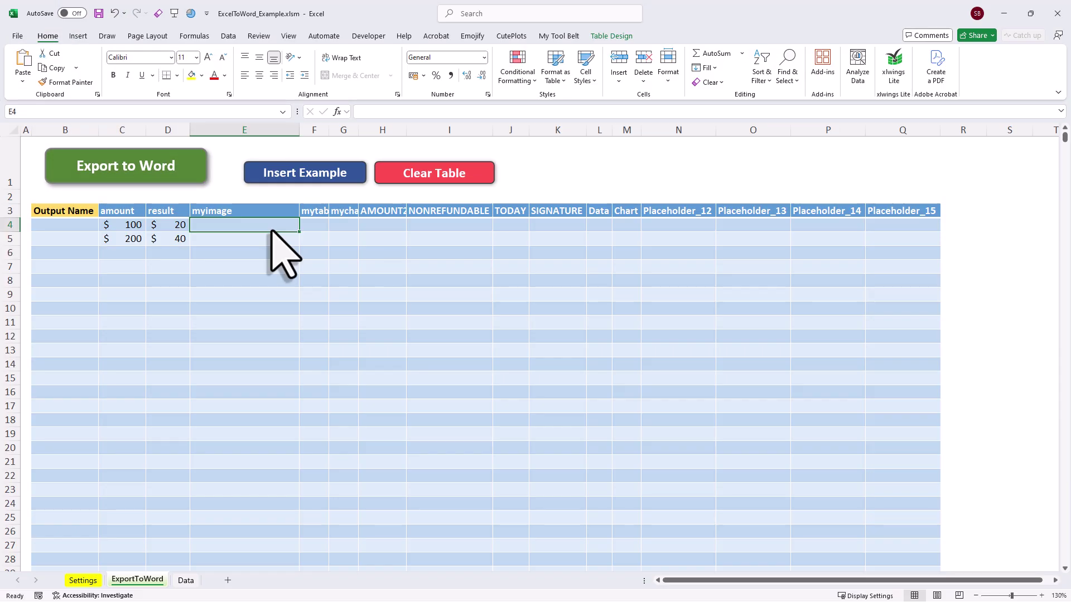
{"action": "key", "text": "alt+Tab"}
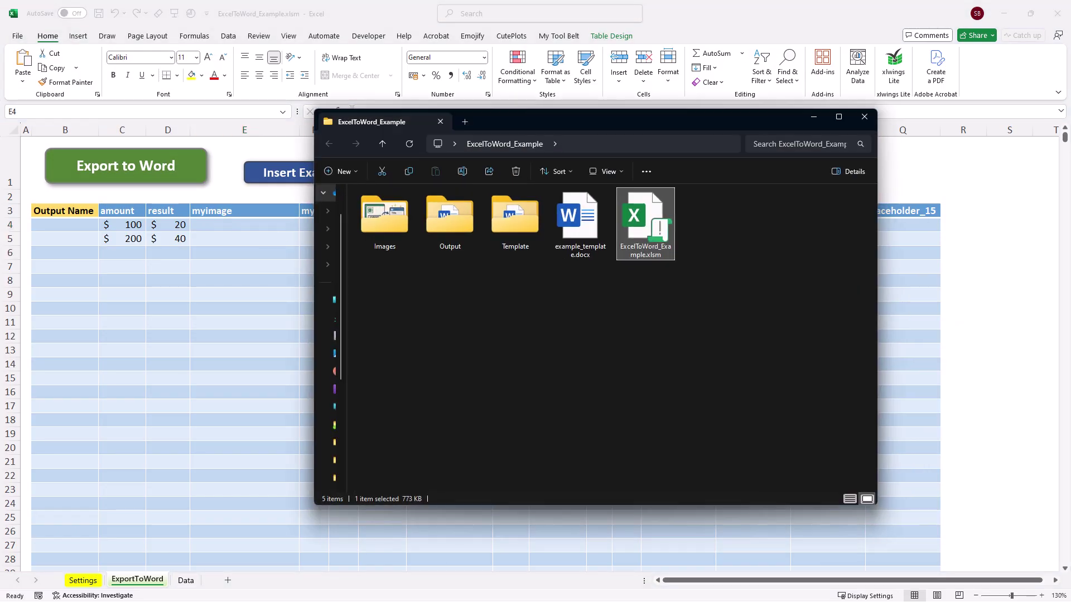
{"action": "double_click", "coordinate": [381, 216]}
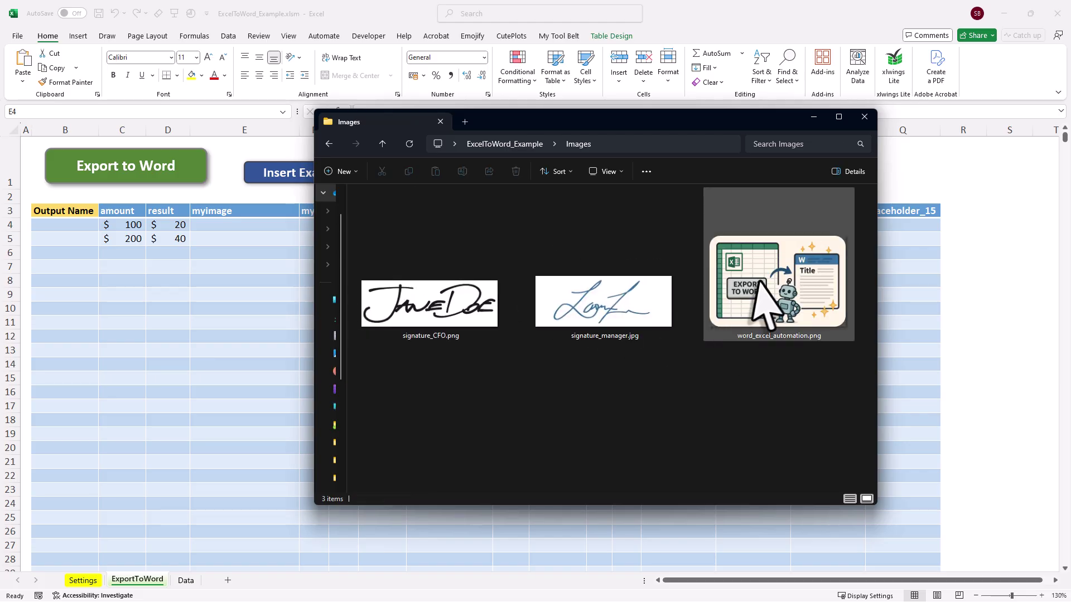
{"action": "left_click", "coordinate": [760, 282]}
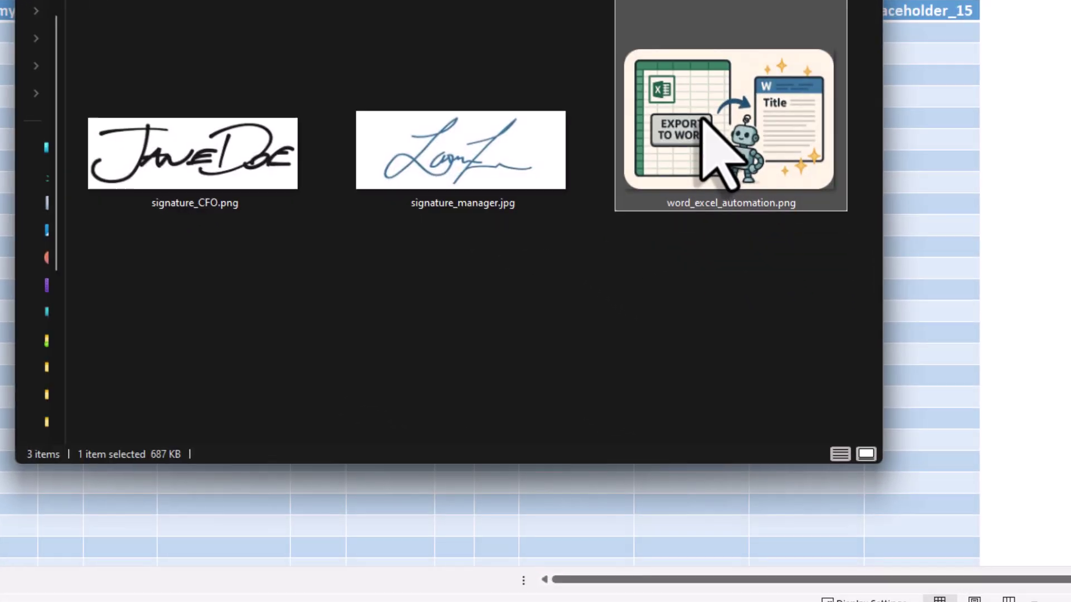
{"action": "right_click", "coordinate": [760, 283]}
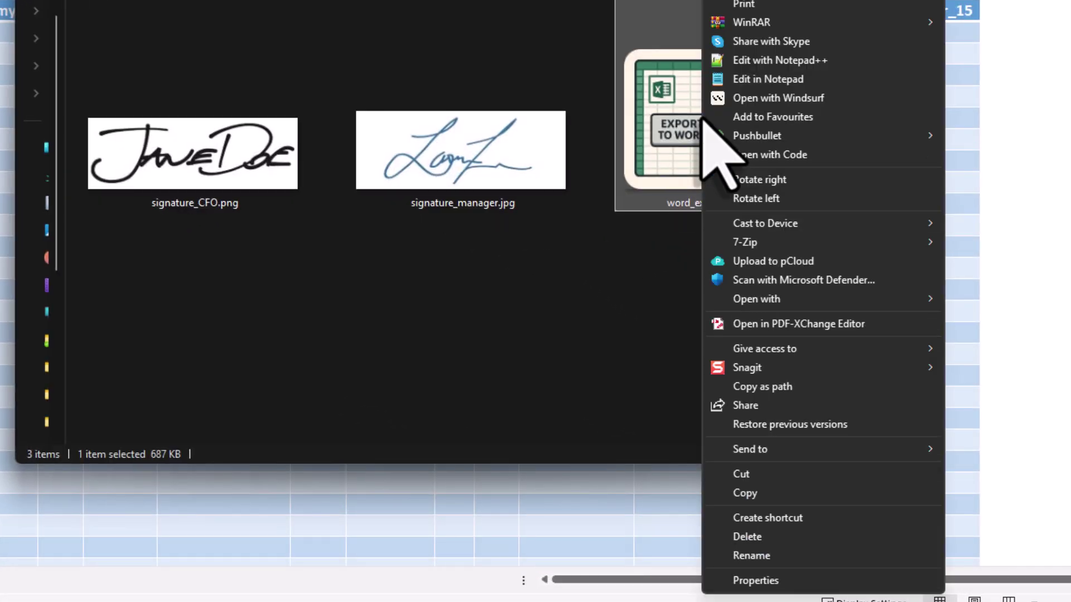
Put word_excel_automation.png's full path into E4 without the surrounding quote marks
{"action": "left_click", "coordinate": [779, 385]}
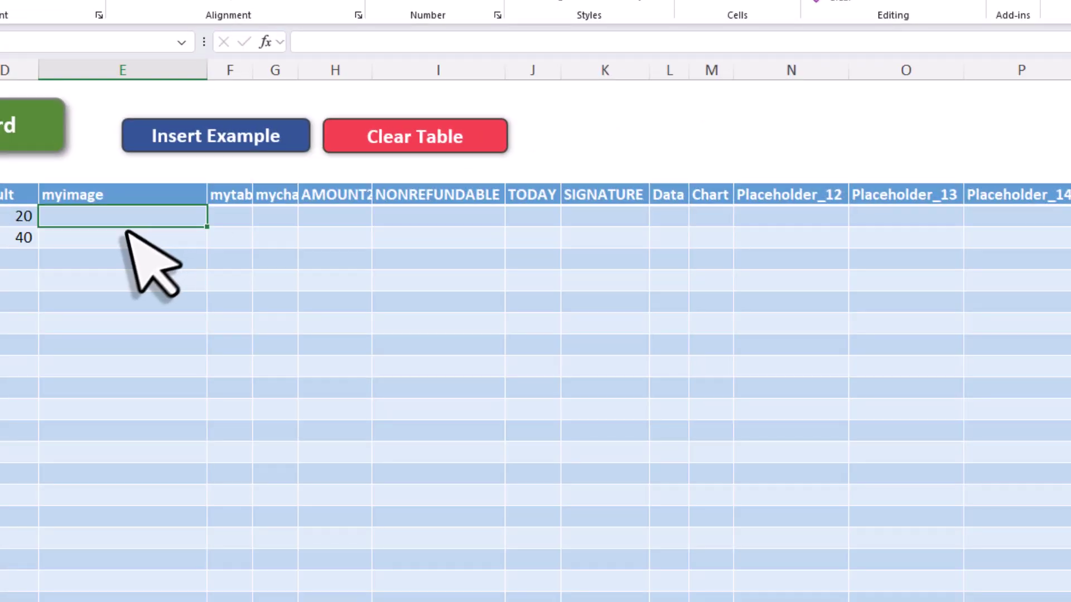
{"action": "left_click", "coordinate": [330, 48]}
{"action": "key", "text": "ctrl+v"}
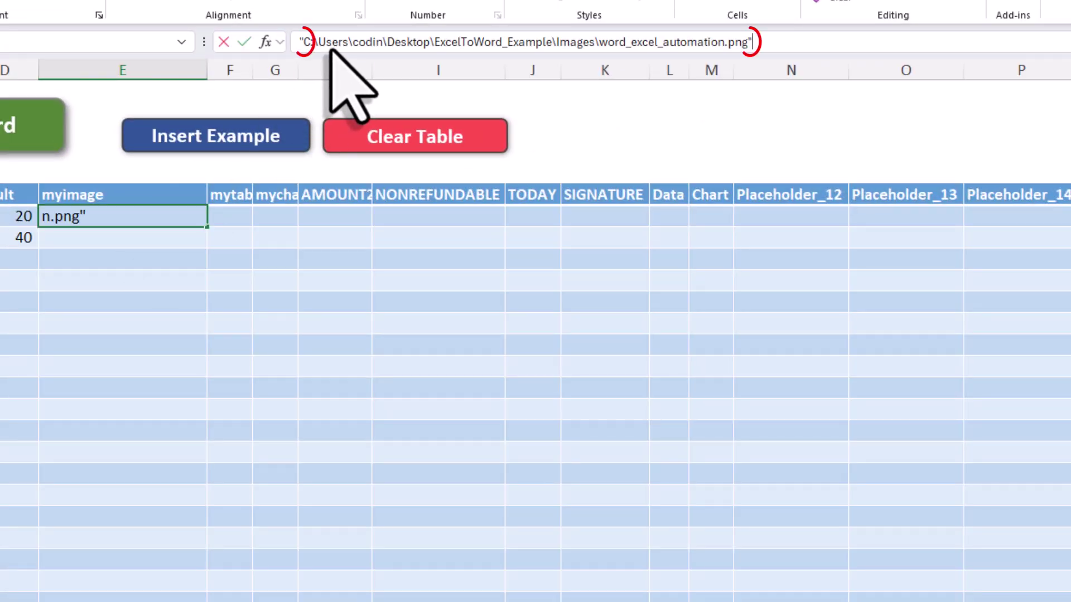
{"action": "left_click_drag", "start_coordinate": [753, 42], "coordinate": [748, 42]}
{"action": "key", "text": "BackSpace"}
{"action": "left_click_drag", "start_coordinate": [304, 42], "coordinate": [299, 42]}
{"action": "key", "text": "BackSpace"}
{"action": "key", "text": "Return"}
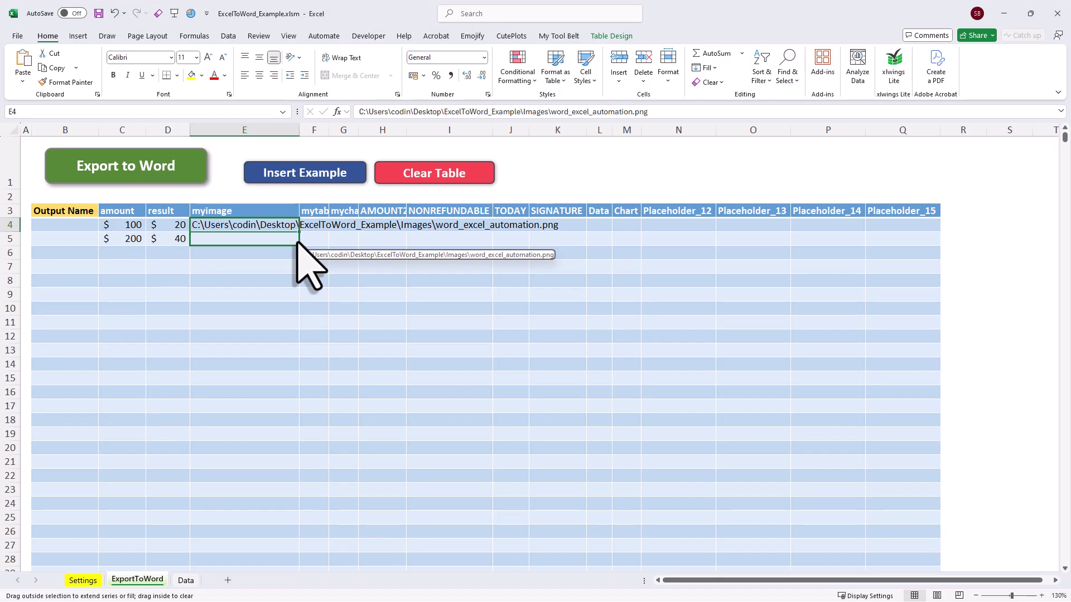
Fill the image path down to E5 and select columns C to E
{"action": "left_click_drag", "start_coordinate": [297, 245], "coordinate": [295, 251]}
{"action": "left_click", "coordinate": [294, 252]}
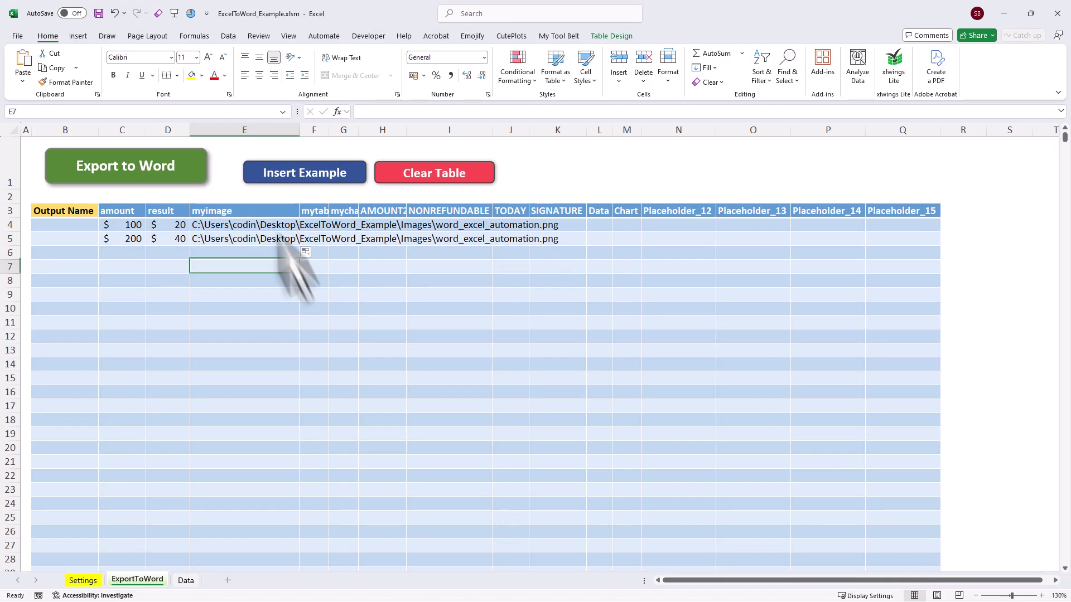
{"action": "left_click_drag", "start_coordinate": [251, 132], "coordinate": [112, 133]}
Autofit columns C to E and add a test IF formula choosing Image_1.png when result exceeds 30
{"action": "double_click", "coordinate": [146, 130]}
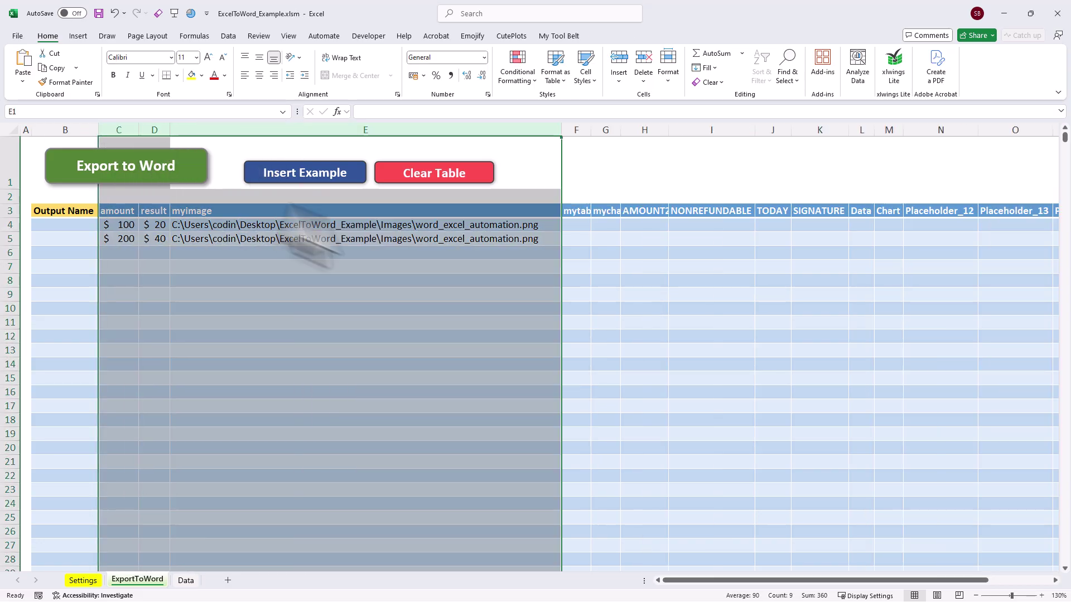
{"action": "left_click", "coordinate": [379, 281]}
{"action": "type", "text": "=IF("}
{"action": "left_click", "coordinate": [153, 282]}
{"action": "type", "text": ">"}
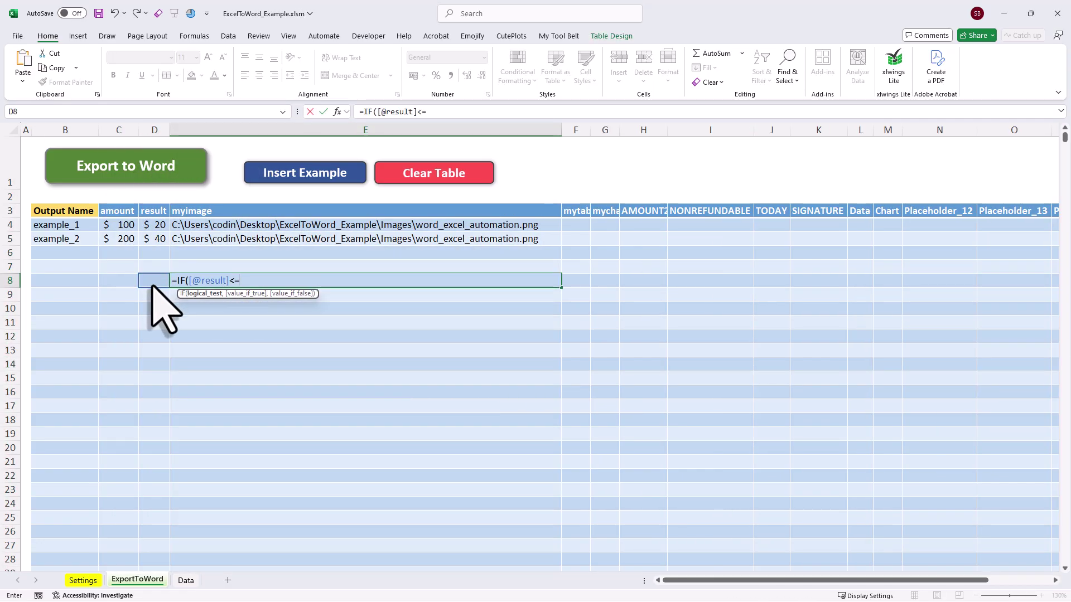
{"action": "type", "text": "30,\"C:\\Users\\"}
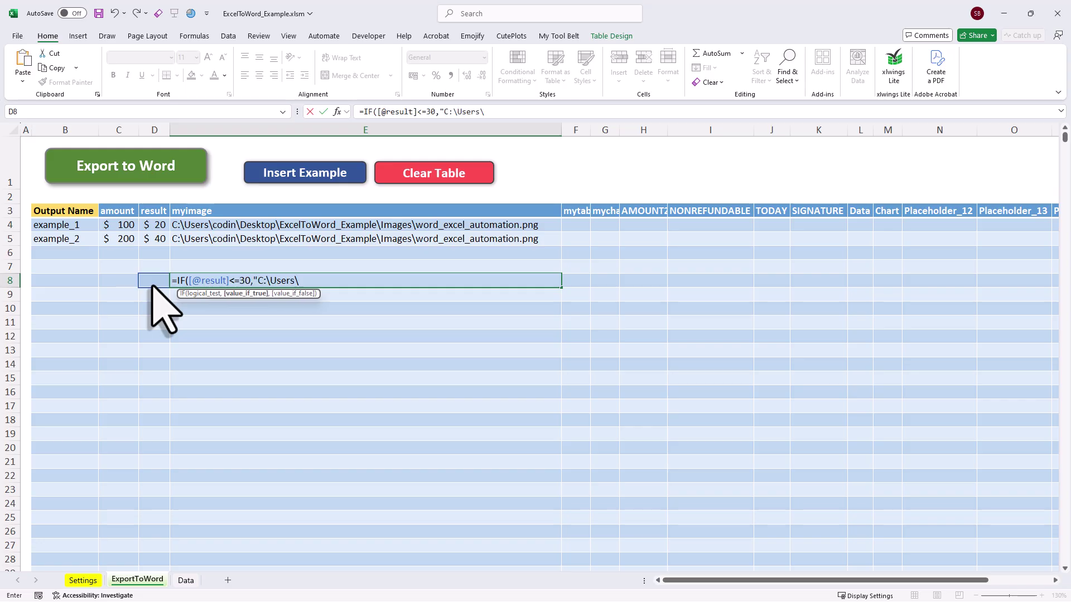
{"action": "type", "text": "UserName\\Desktop\\Image_1.png\","}
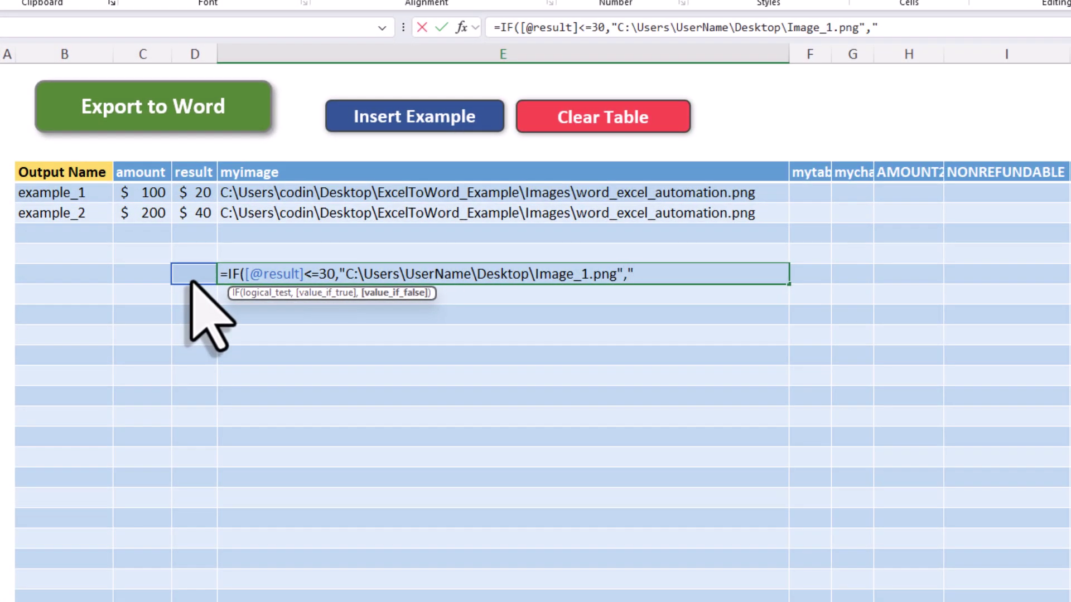
{"action": "type", "text": "\"C:\\Users\\UserName\\Desktop\\Image_2.png\""}
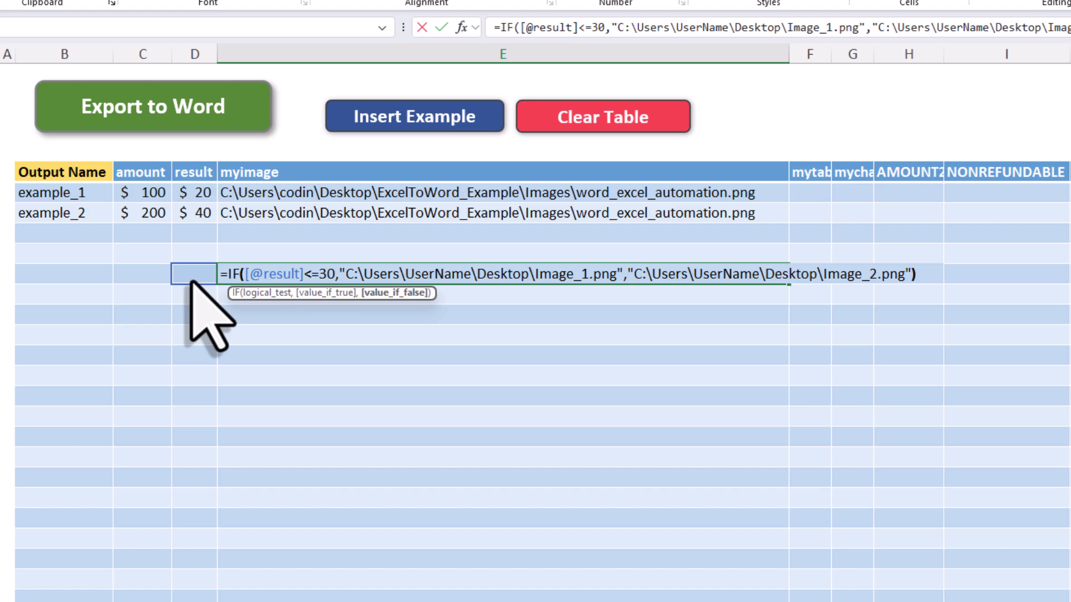
{"action": "key", "text": "Return"}
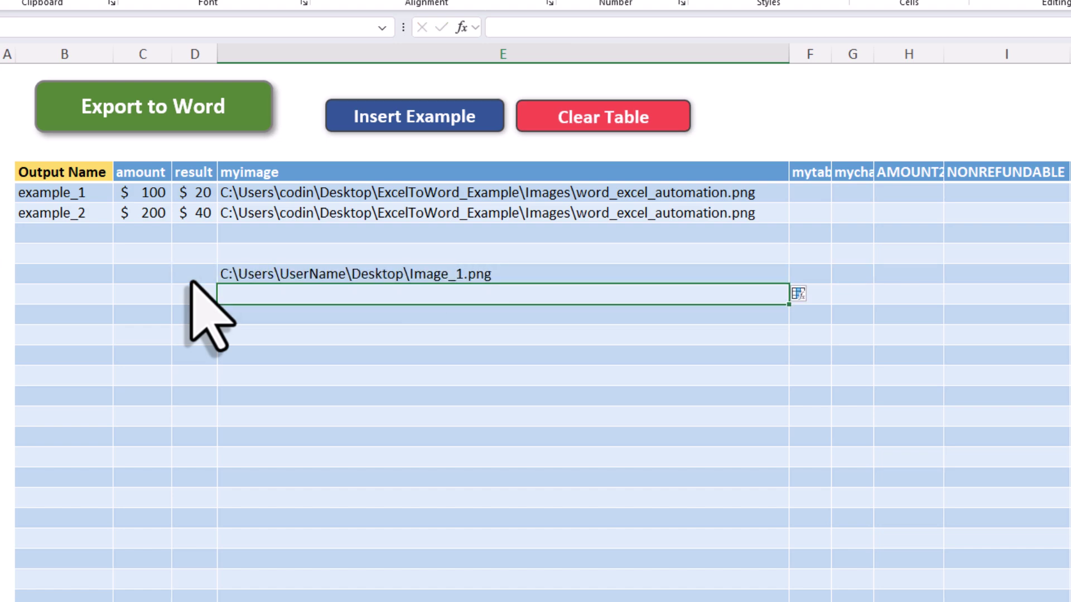
Test the IF formula by entering 50, then 30, in the test row
{"action": "key", "text": "Up"}
{"action": "left_click", "coordinate": [191, 281]}
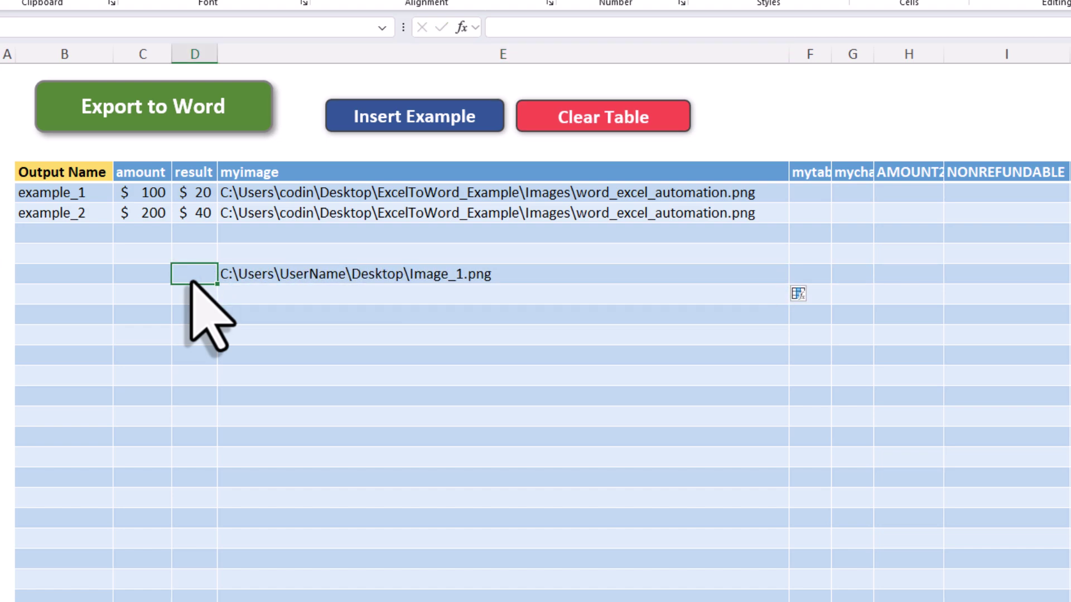
{"action": "type", "text": "50"}
{"action": "key", "text": "Return"}
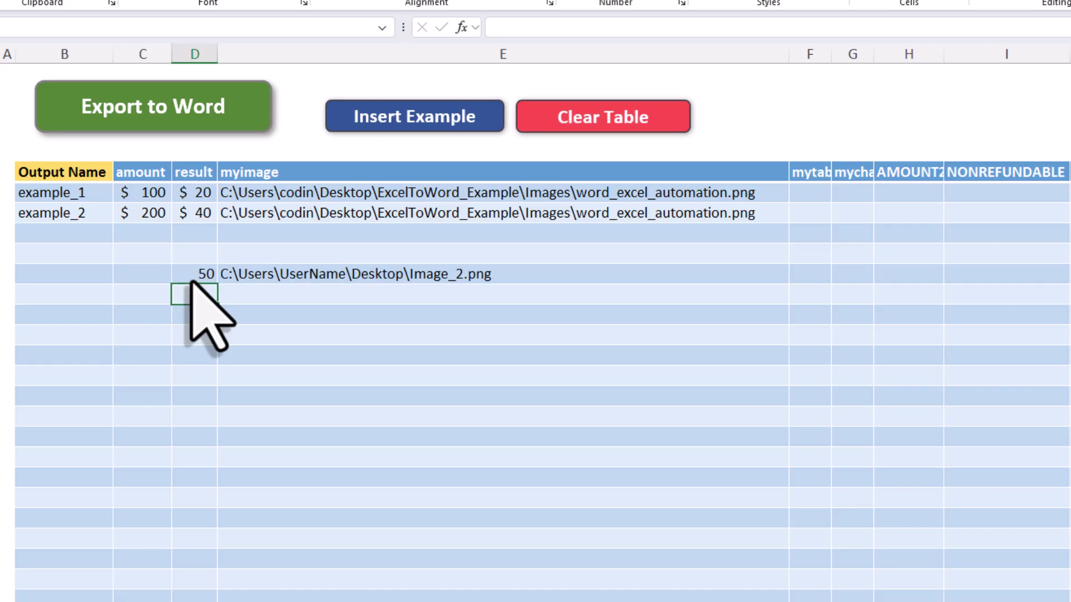
{"action": "left_click", "coordinate": [191, 281]}
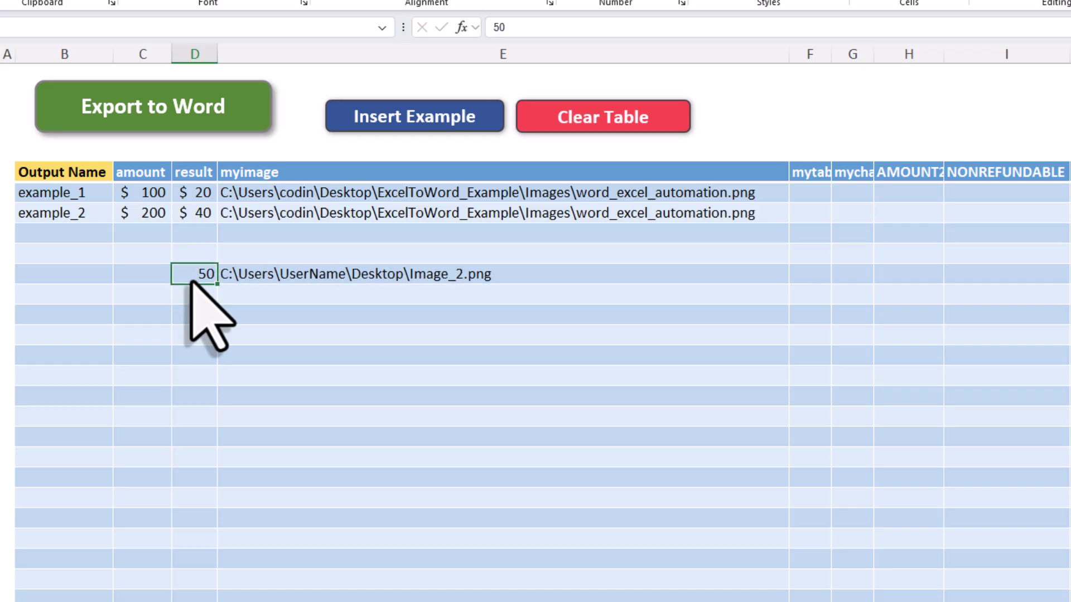
{"action": "type", "text": "30"}
{"action": "key", "text": "Return"}
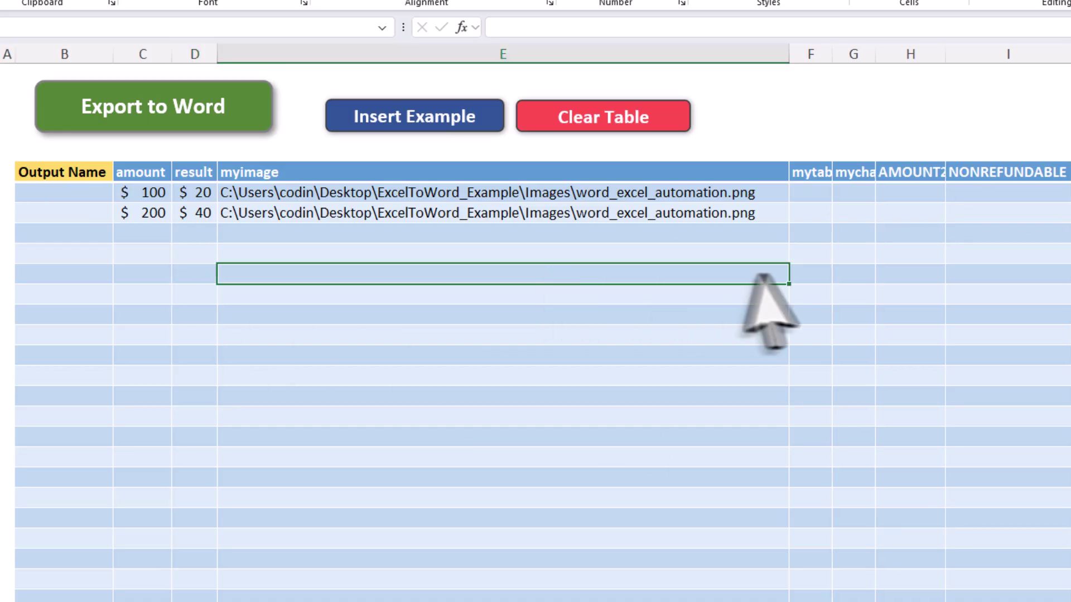
Copy the Tech Conference table name from the Data sheet into cell F4 as tblTechConference
{"action": "left_click", "coordinate": [819, 196]}
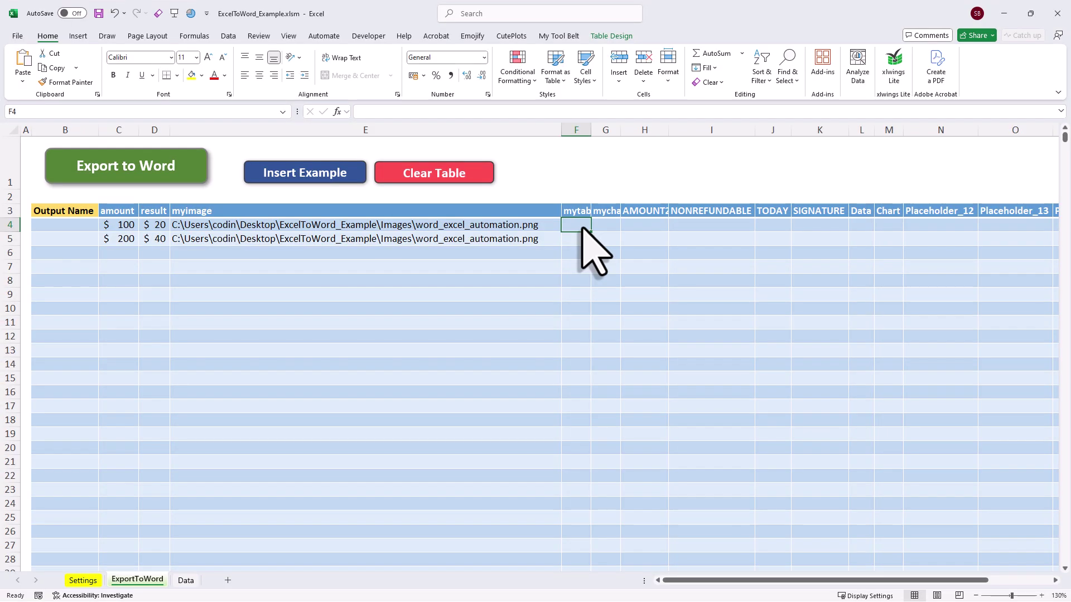
{"action": "left_click", "coordinate": [186, 580]}
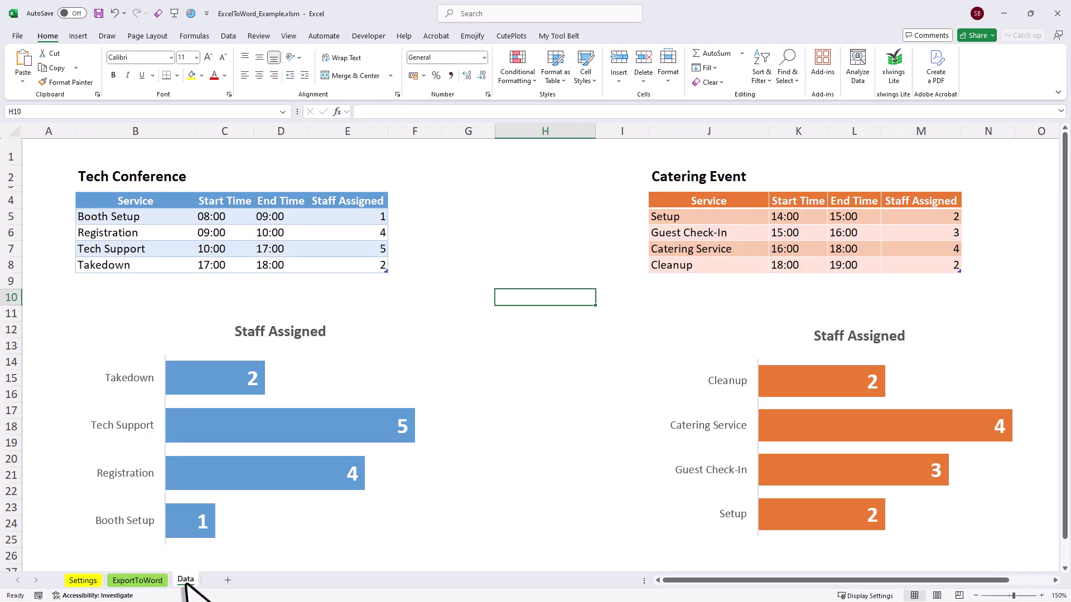
{"action": "left_click", "coordinate": [202, 249]}
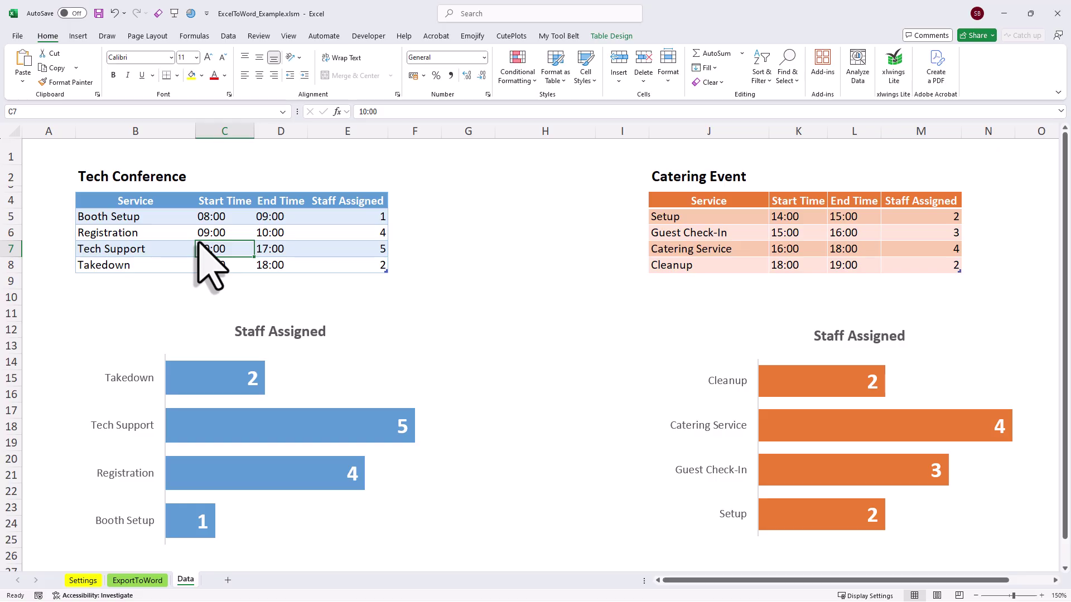
{"action": "left_click", "coordinate": [611, 36]}
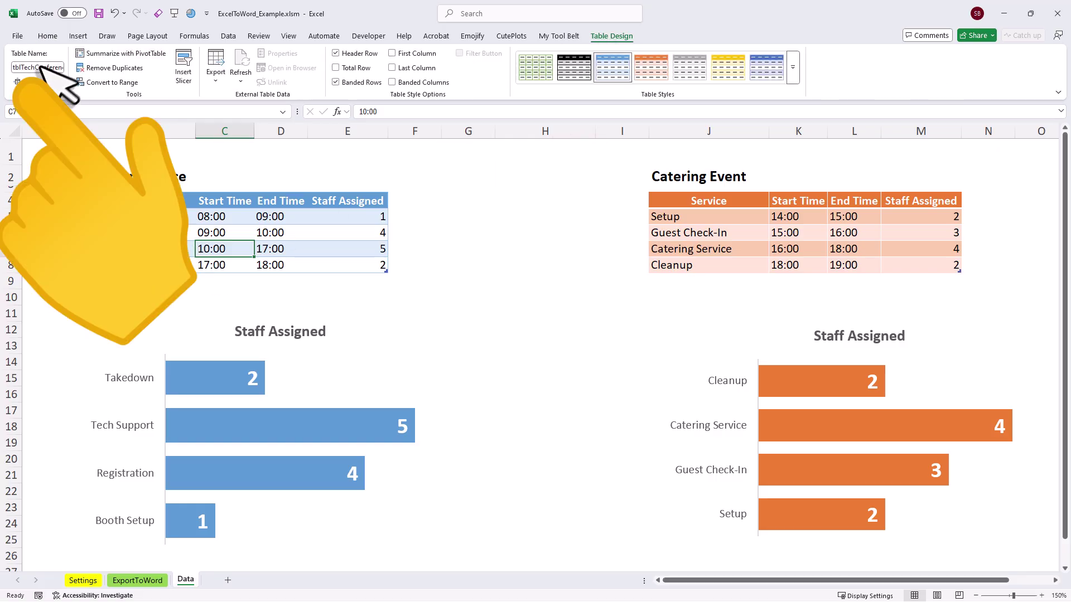
{"action": "left_click", "coordinate": [137, 581]}
{"action": "type", "text": "tblTechConference"}
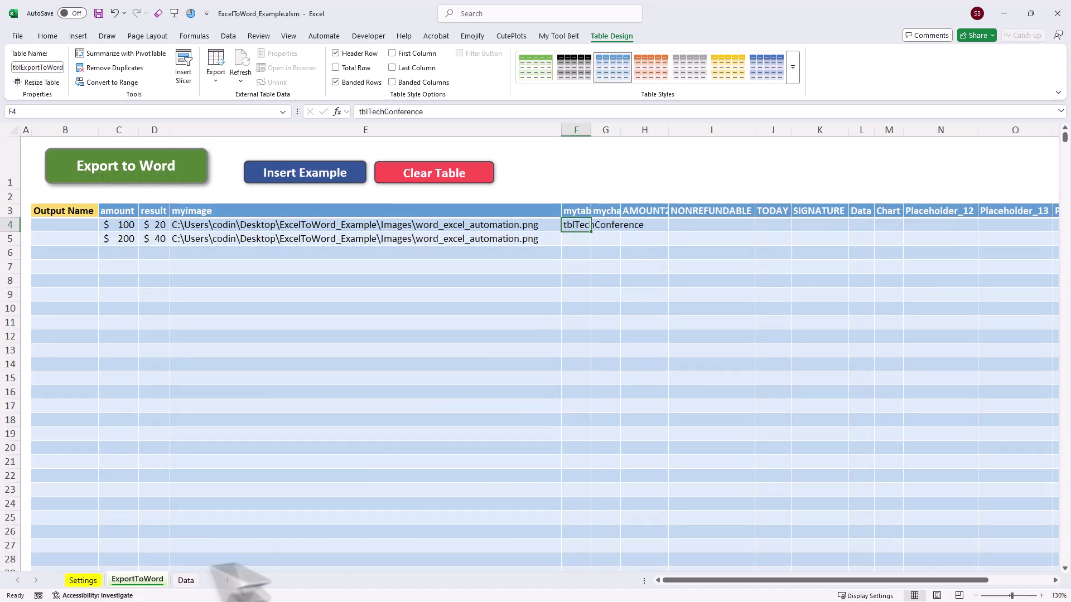
Look up the Catering Event table on the Data sheet, then return to ExportToWord
{"action": "left_click", "coordinate": [184, 581]}
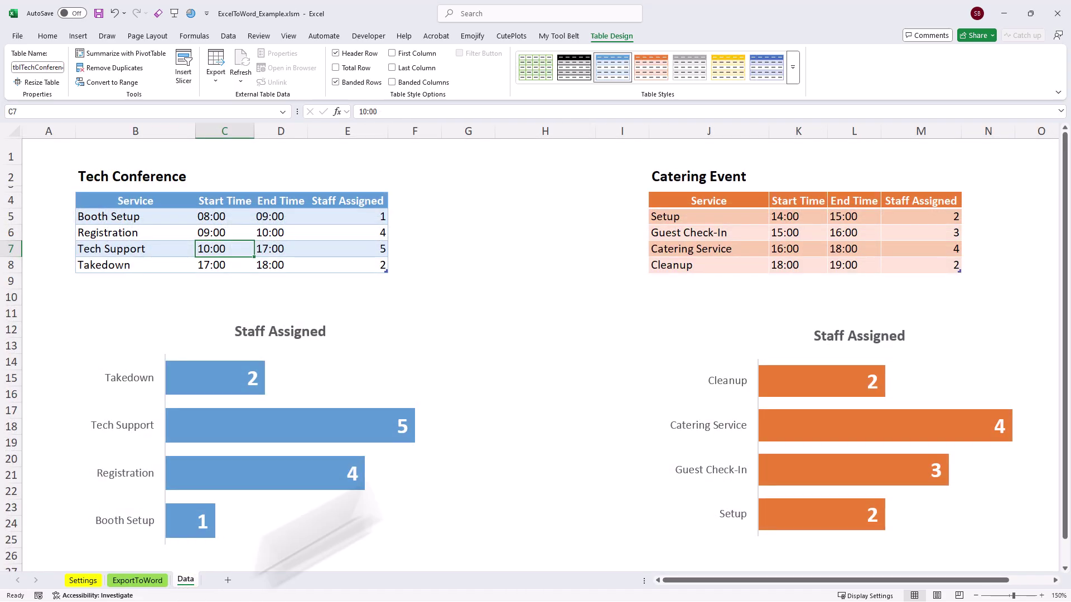
{"action": "left_click", "coordinate": [725, 248]}
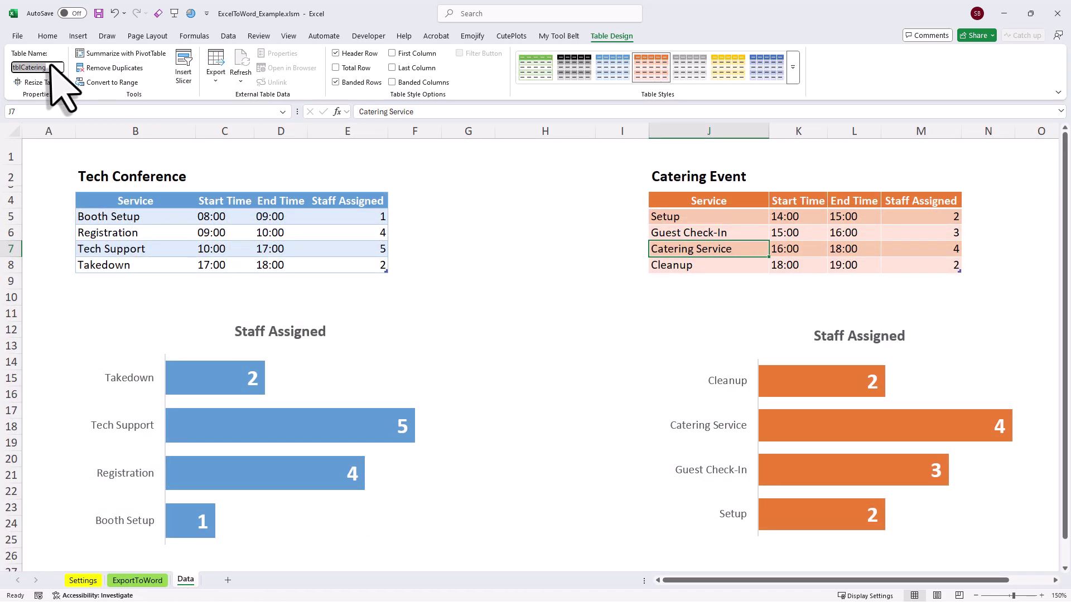
{"action": "left_click", "coordinate": [137, 580]}
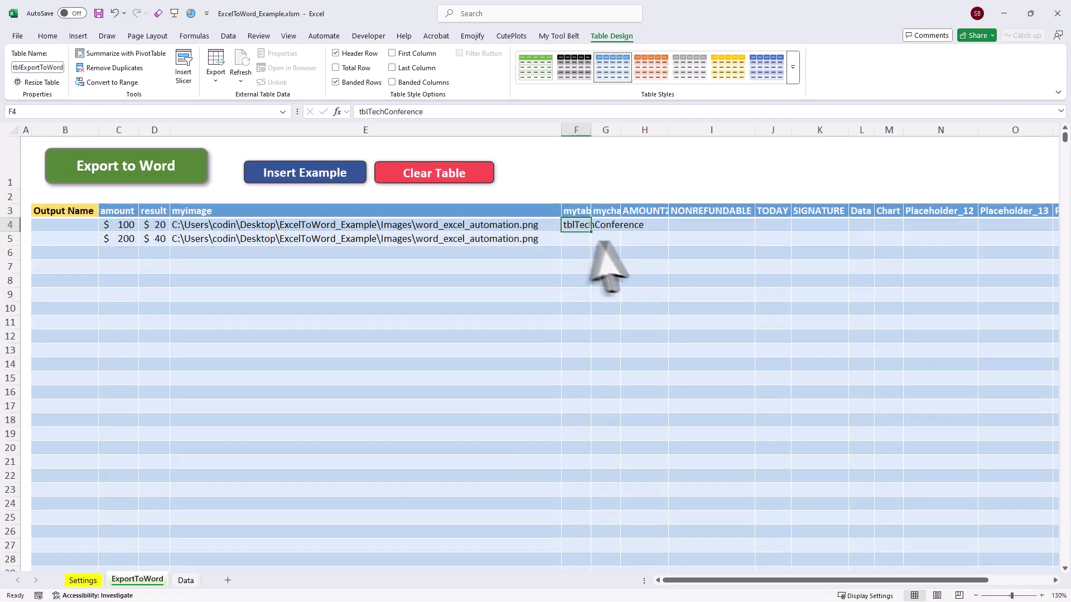
Enter tblCatering in F5, autofit column F and widen the mychart column to about 170 pixels
{"action": "left_click", "coordinate": [581, 239]}
{"action": "type", "text": "tblCatering"}
{"action": "left_click", "coordinate": [579, 267]}
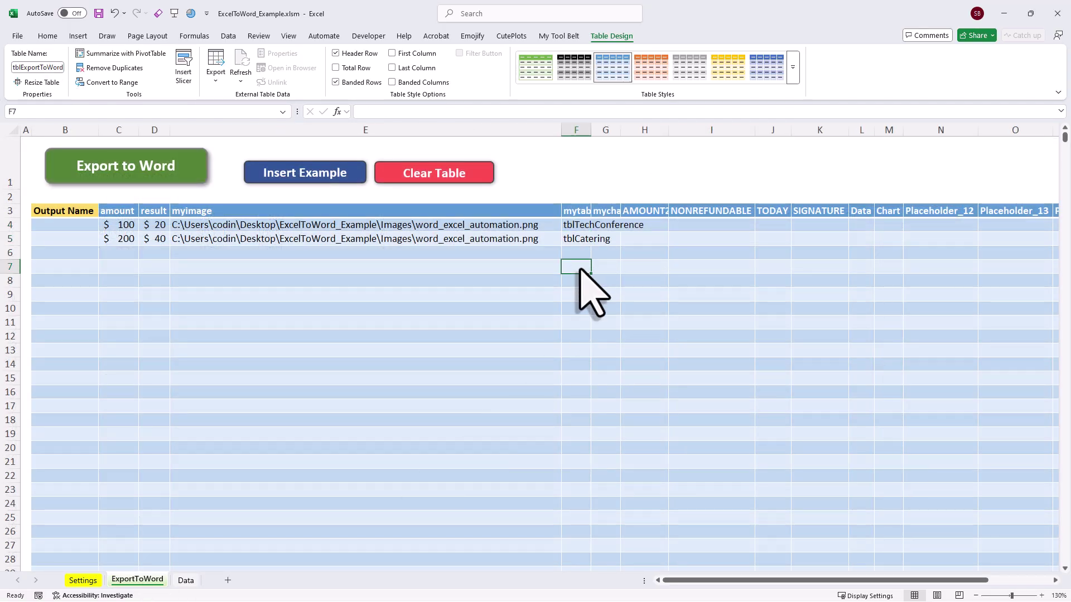
{"action": "double_click", "coordinate": [592, 130]}
{"action": "left_click", "coordinate": [625, 298]}
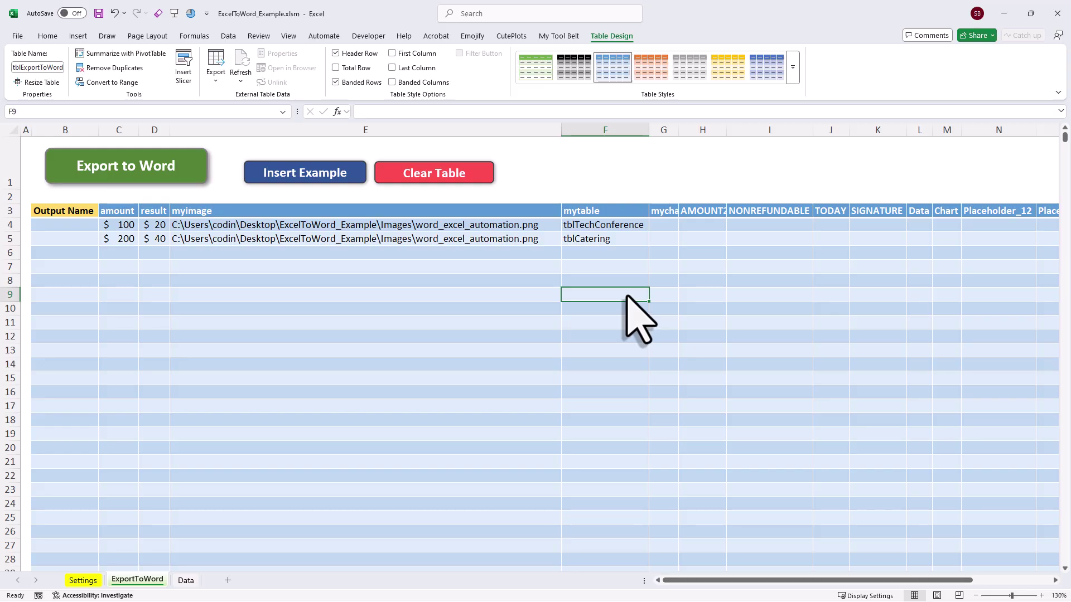
{"action": "left_click", "coordinate": [664, 225]}
{"action": "left_click_drag", "start_coordinate": [679, 131], "coordinate": [738, 141]}
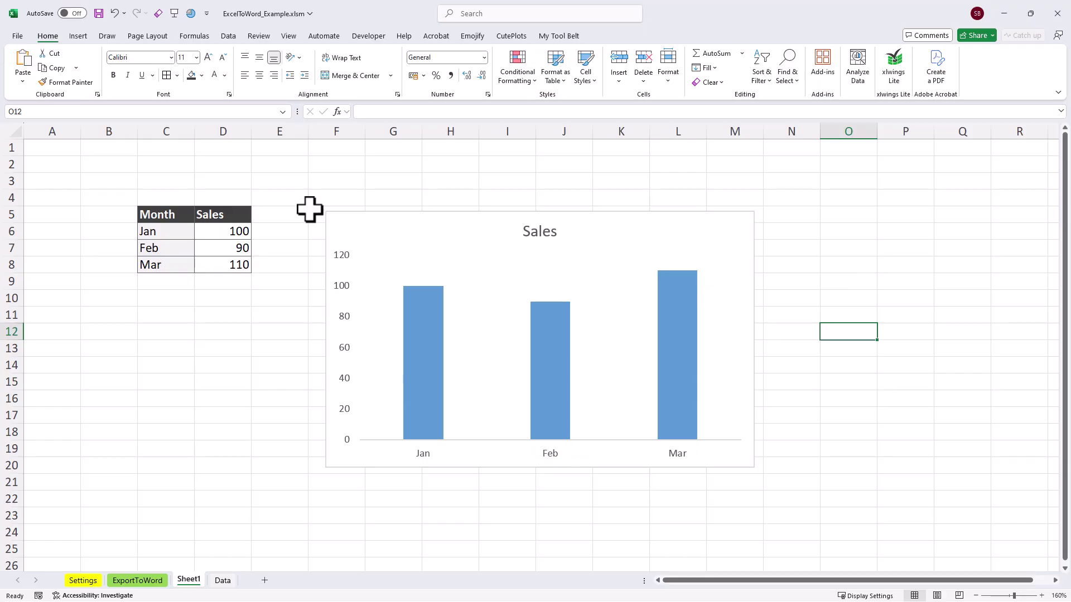
Name the chart's source range F5:M20 mynewrange and reselect it from the Name Box list
{"action": "left_click_drag", "start_coordinate": [310, 209], "coordinate": [761, 471]}
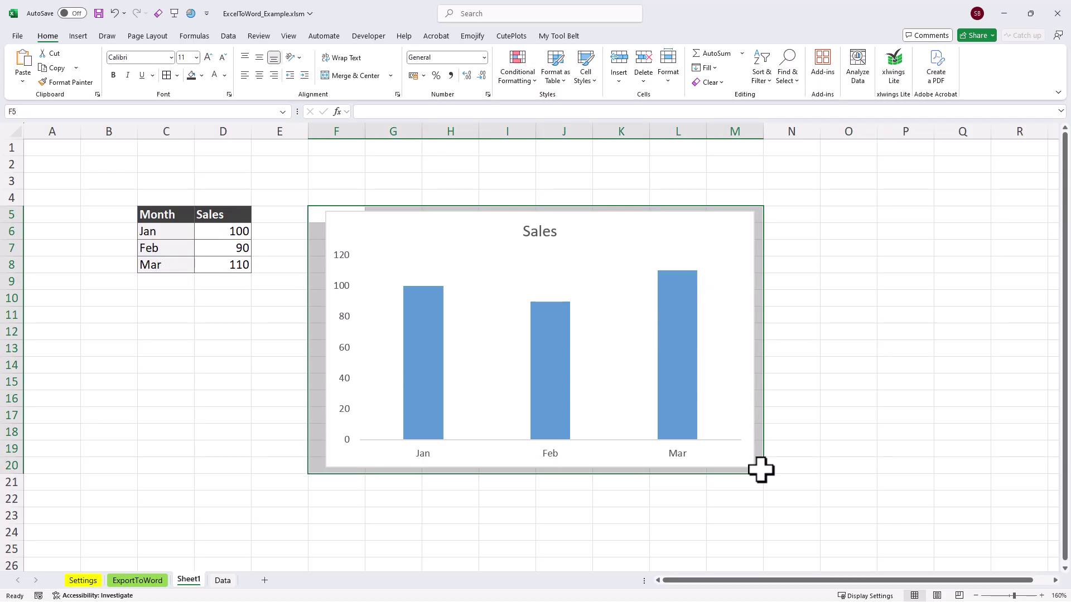
{"action": "left_click", "coordinate": [170, 113]}
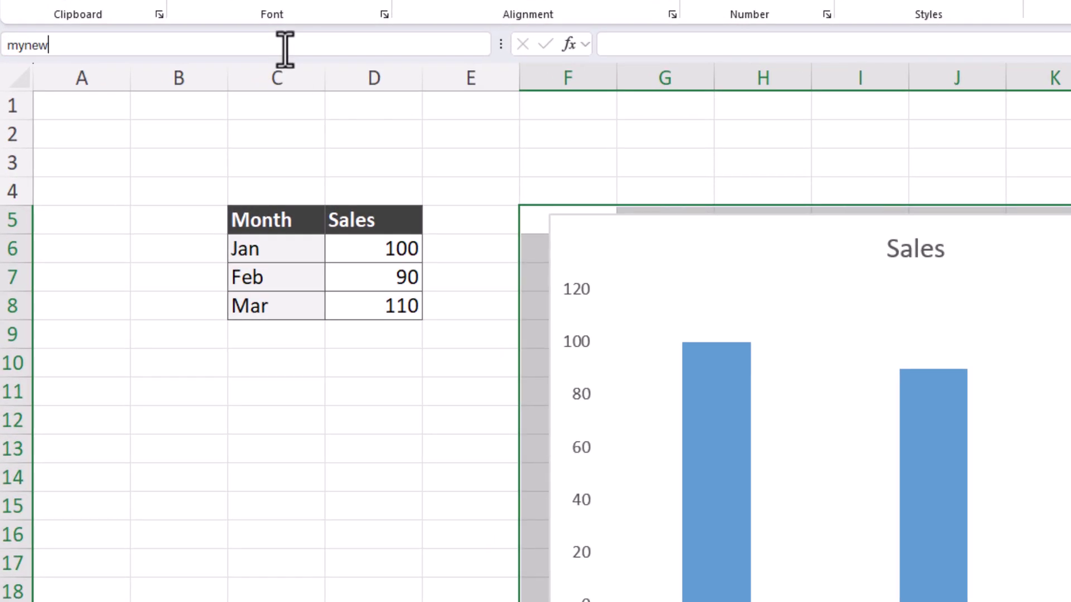
{"action": "key", "text": "Return"}
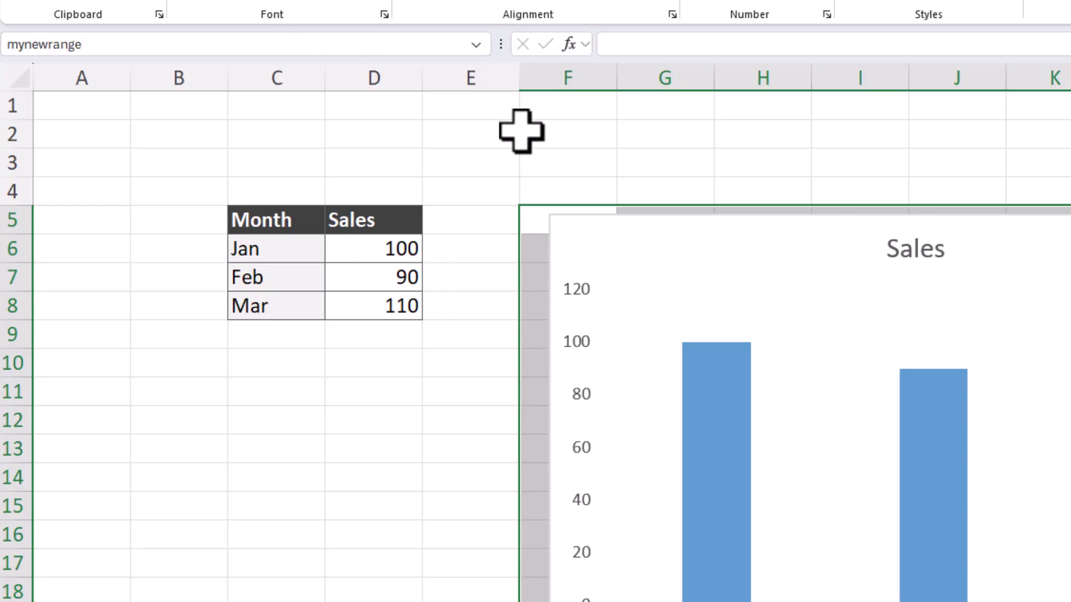
{"action": "left_click", "coordinate": [541, 146]}
{"action": "left_click", "coordinate": [477, 44]}
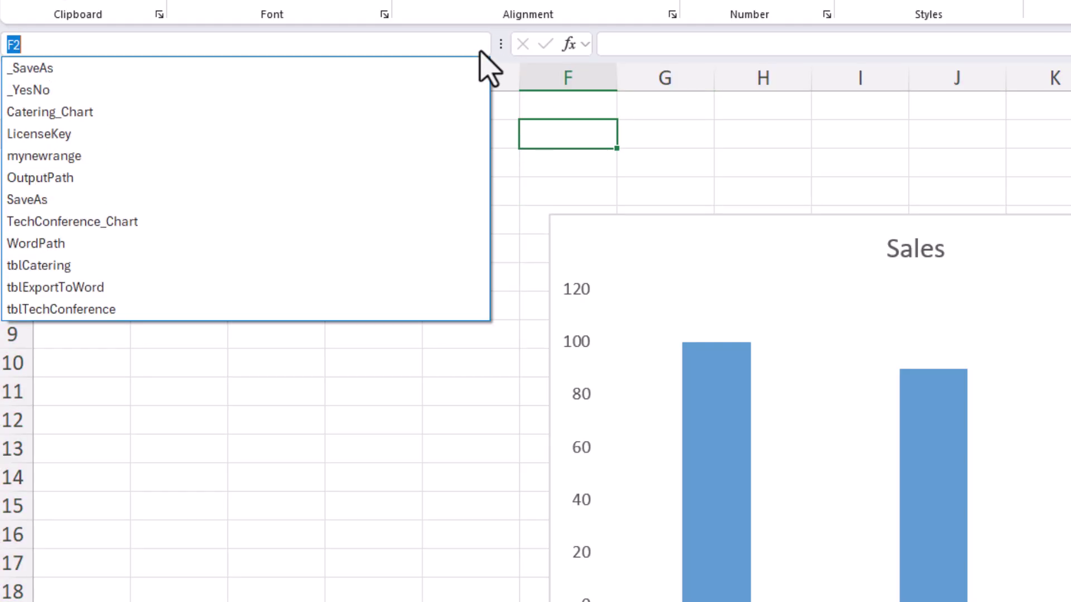
{"action": "left_click", "coordinate": [128, 162]}
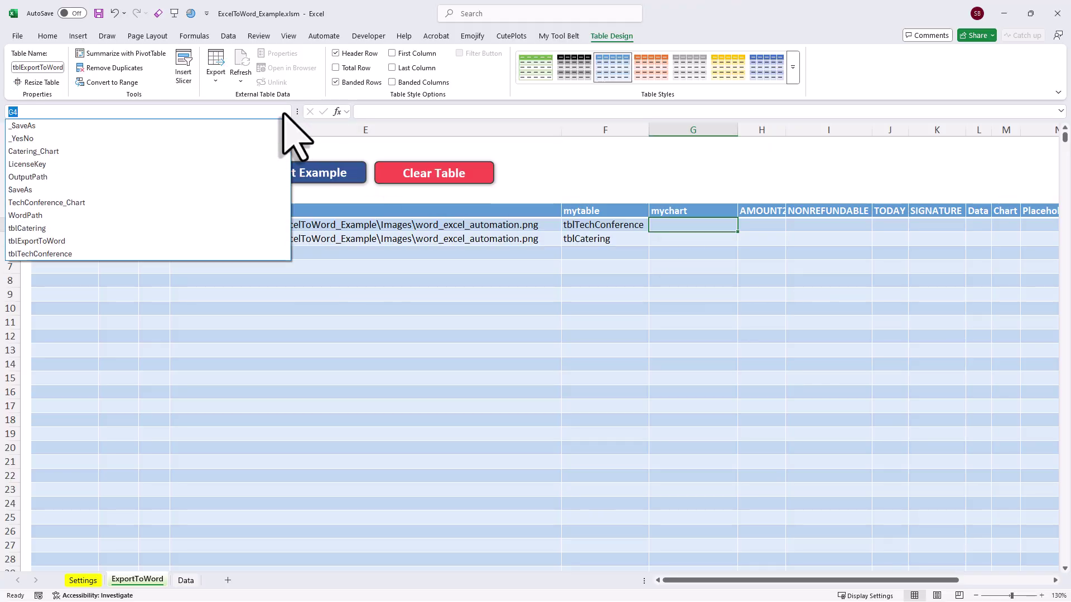
Enter TechConference_Chart and Catering_Chart in the mychart column and autofit column G
{"action": "left_click", "coordinate": [683, 229]}
{"action": "type", "text": "TechConfer"}
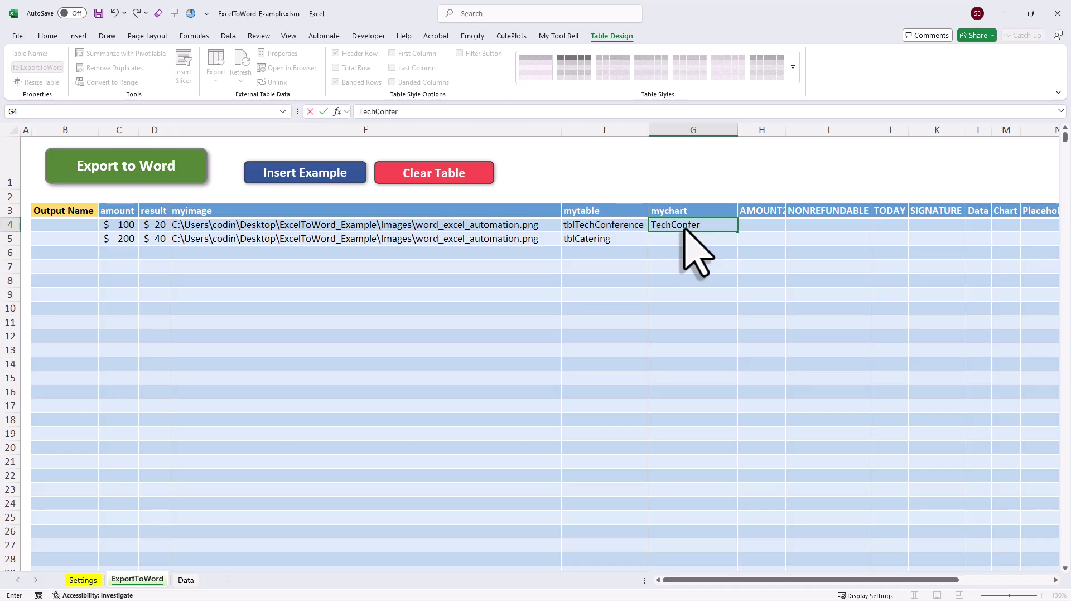
{"action": "type", "text": "ence_Chart"}
{"action": "key", "text": "Return"}
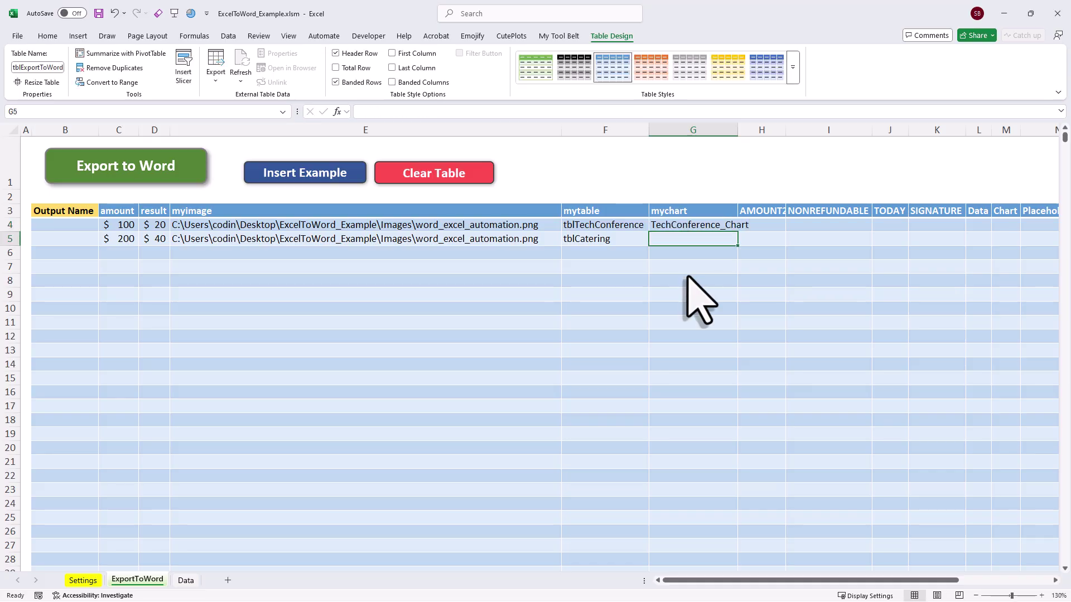
{"action": "type", "text": "Catering_Chart"}
{"action": "key", "text": "Return"}
{"action": "double_click", "coordinate": [737, 130]}
{"action": "left_click", "coordinate": [702, 323]}
Enter example_1 and example_2 as the Output Name values in B4:B5
{"action": "left_click", "coordinate": [72, 227]}
{"action": "type", "text": "example_1"}
{"action": "key", "text": "Return"}
{"action": "type", "text": "example_2"}
{"action": "key", "text": "Return"}
{"action": "left_click", "coordinate": [154, 308]}
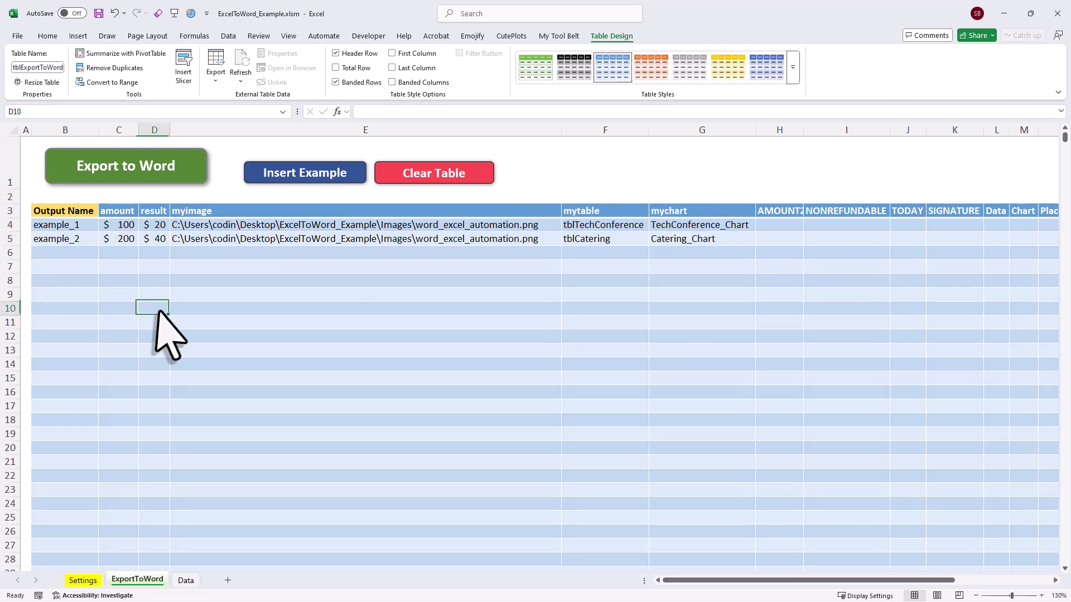
On the Settings sheet, set the Word template to example_template.docx
{"action": "left_click", "coordinate": [84, 580]}
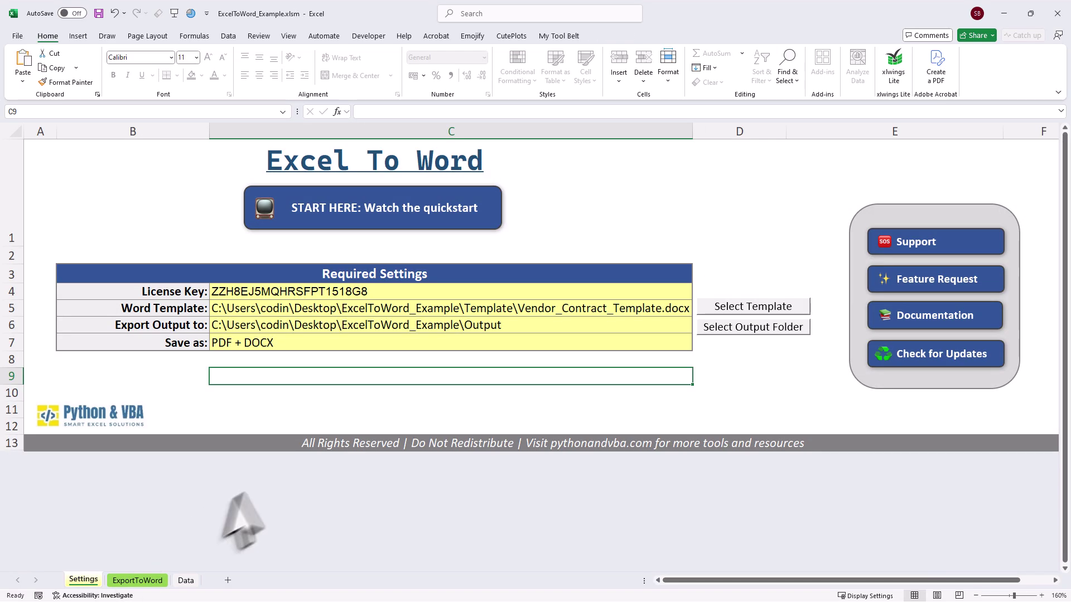
{"action": "left_click", "coordinate": [724, 309]}
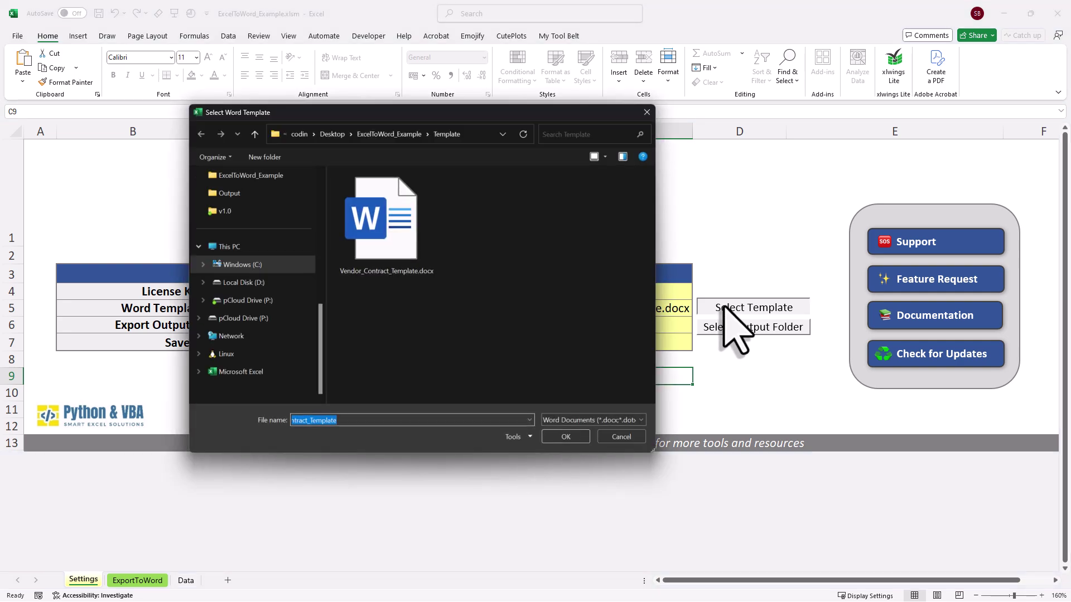
{"action": "left_click", "coordinate": [405, 135]}
{"action": "left_click", "coordinate": [415, 318]}
{"action": "left_click", "coordinate": [561, 437]}
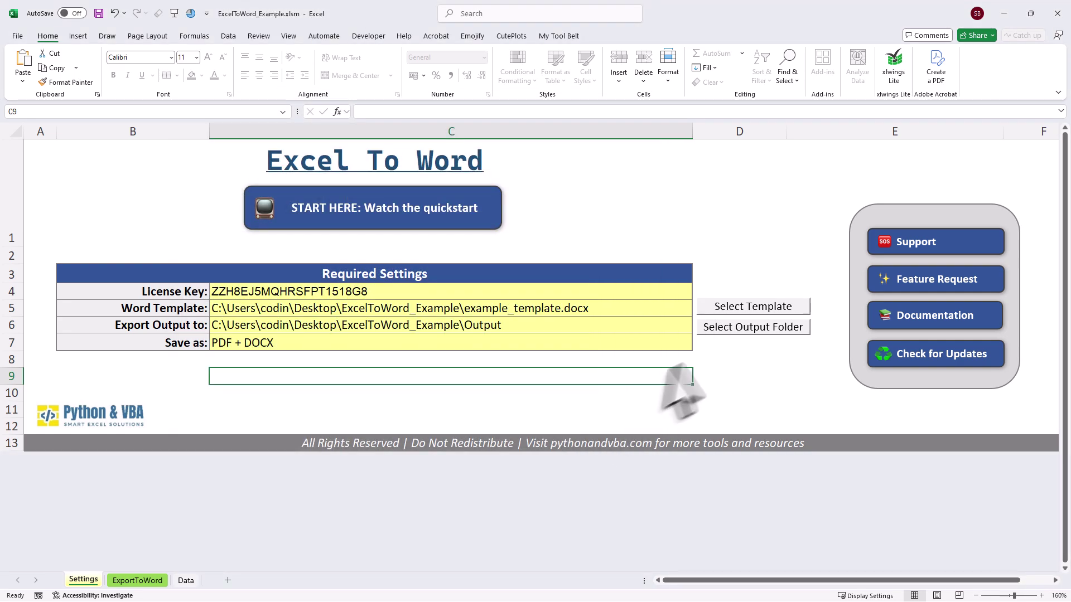
Create a new example_output folder and choose it as the export output folder
{"action": "left_click", "coordinate": [719, 330]}
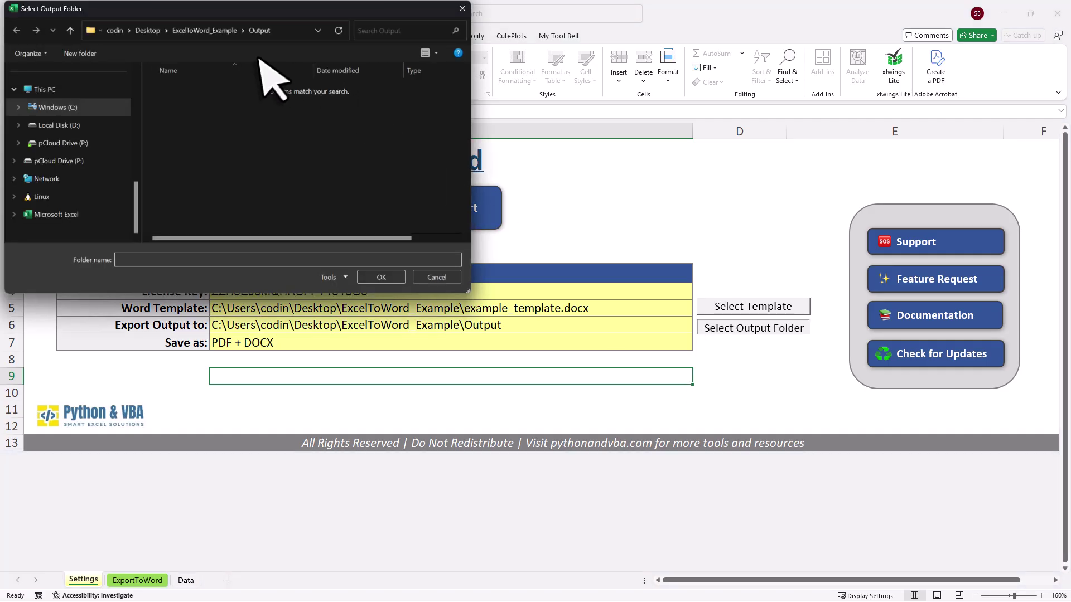
{"action": "left_click", "coordinate": [223, 30]}
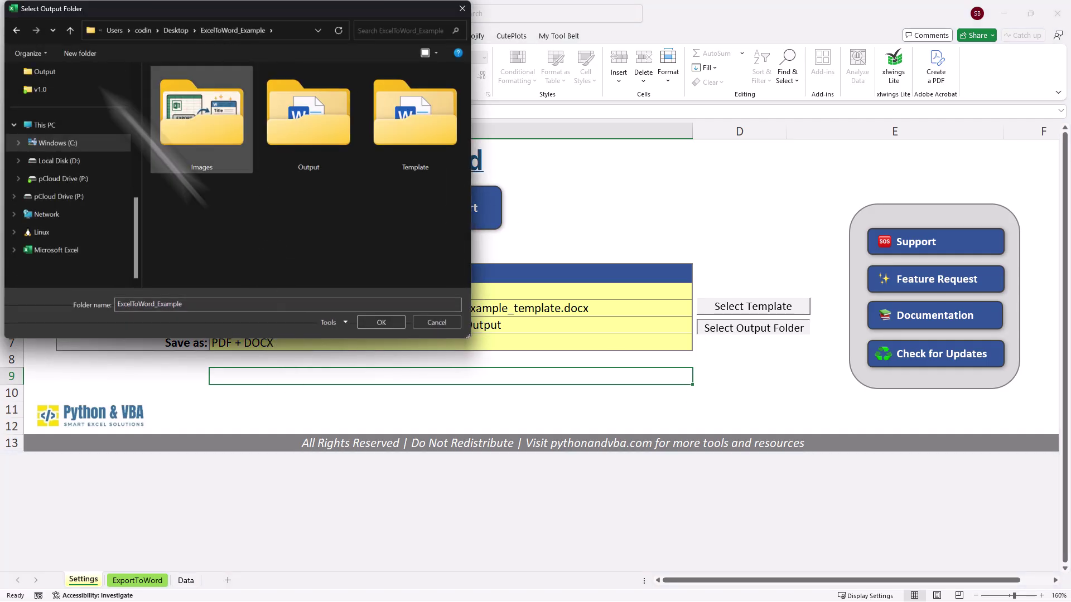
{"action": "left_click", "coordinate": [80, 53]}
{"action": "type", "text": "example_output"}
{"action": "key", "text": "Return"}
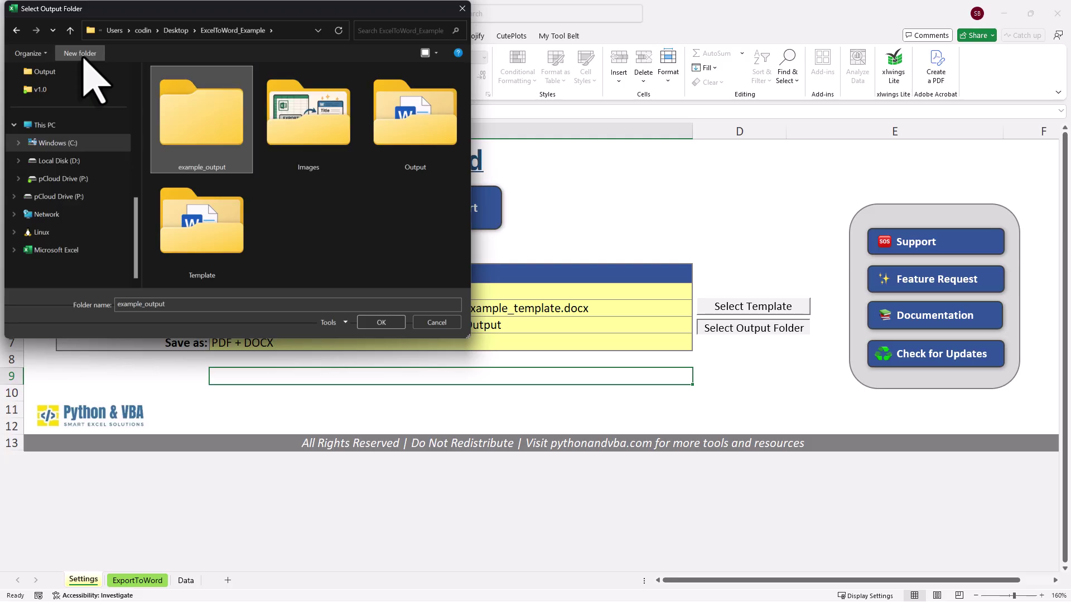
{"action": "double_click", "coordinate": [202, 127]}
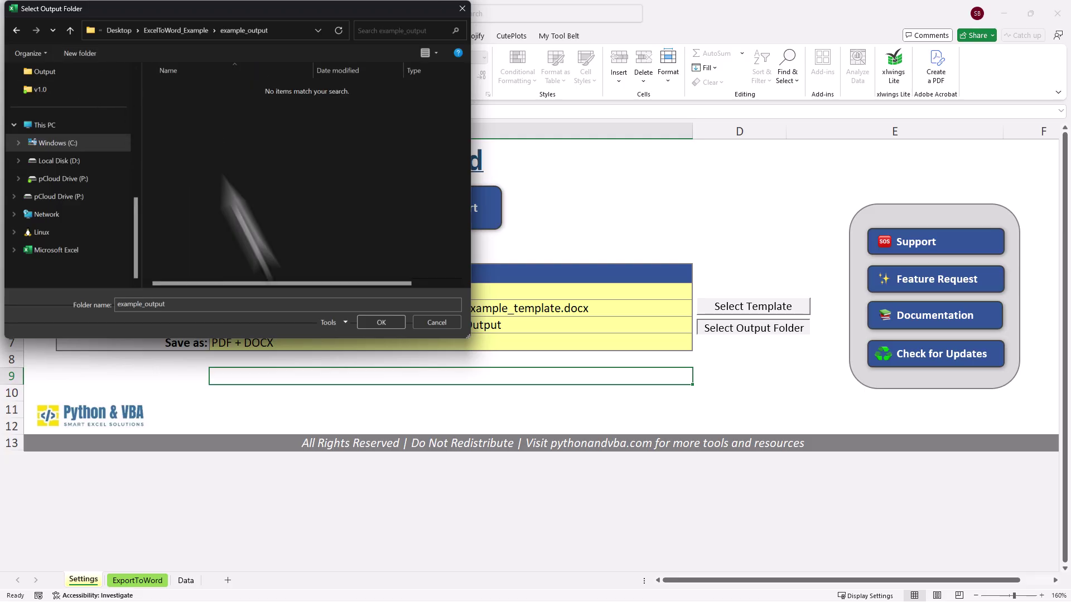
{"action": "left_click", "coordinate": [381, 322]}
Keep the Save as format set to PDF + DOCX
{"action": "left_click", "coordinate": [654, 344]}
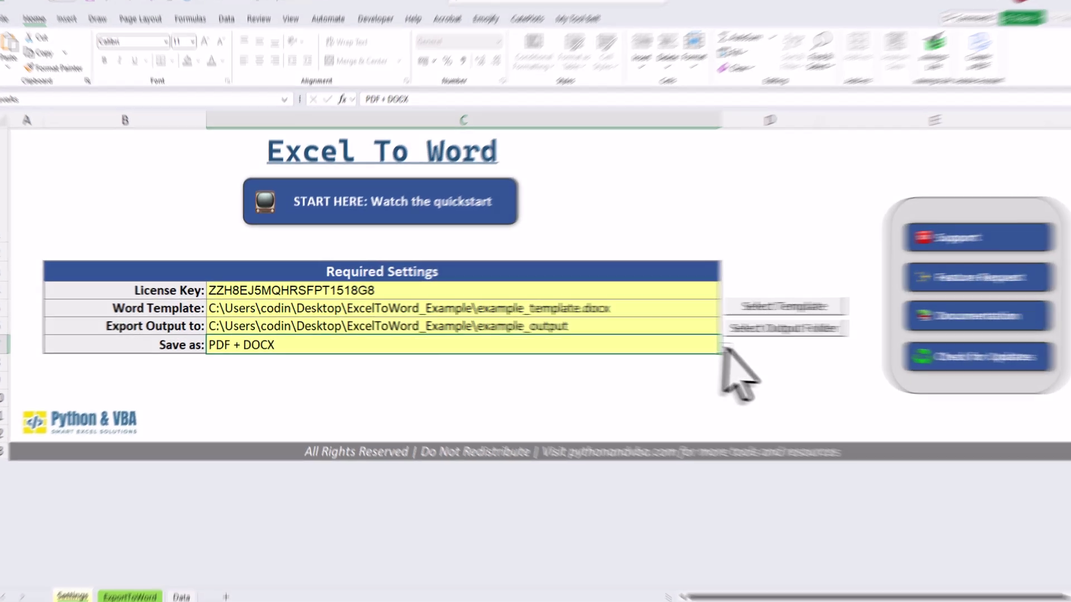
{"action": "left_click", "coordinate": [725, 347]}
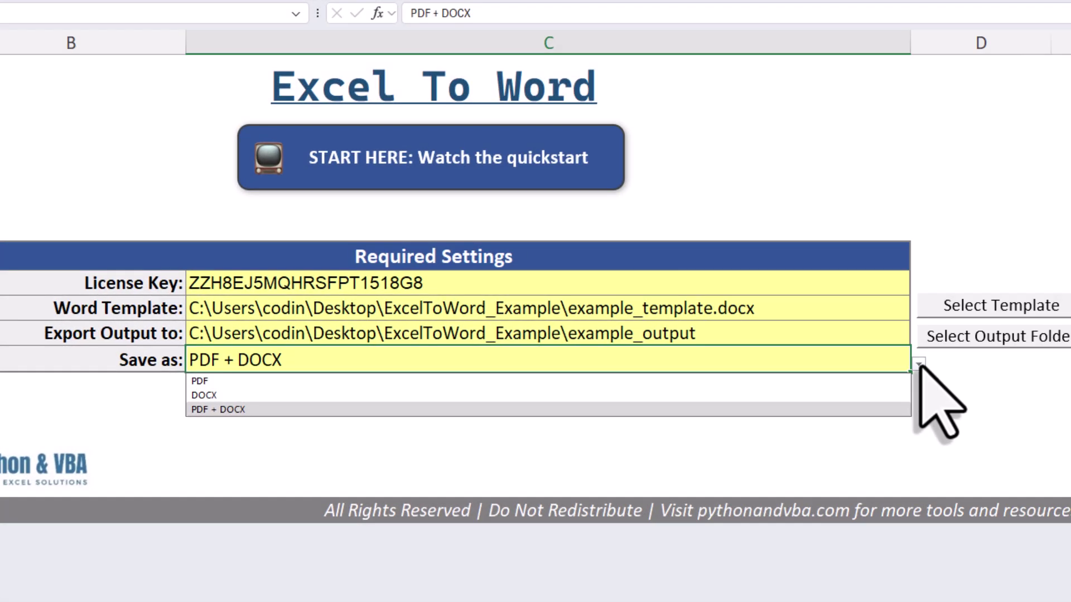
{"action": "left_click", "coordinate": [943, 419]}
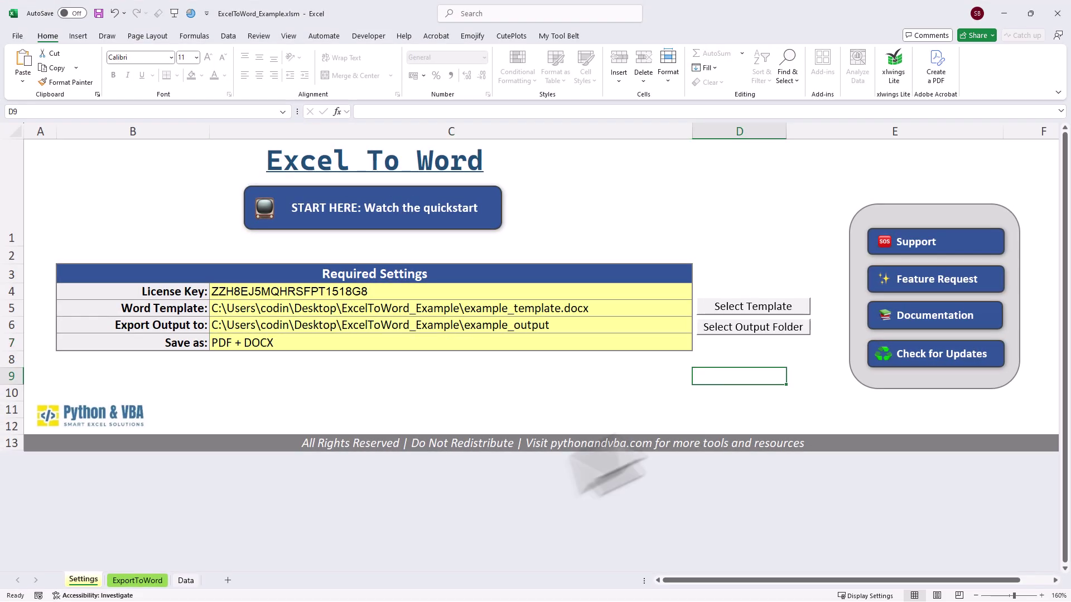
Run Export to Word for both example rows and dismiss the completion message
{"action": "left_click", "coordinate": [138, 580]}
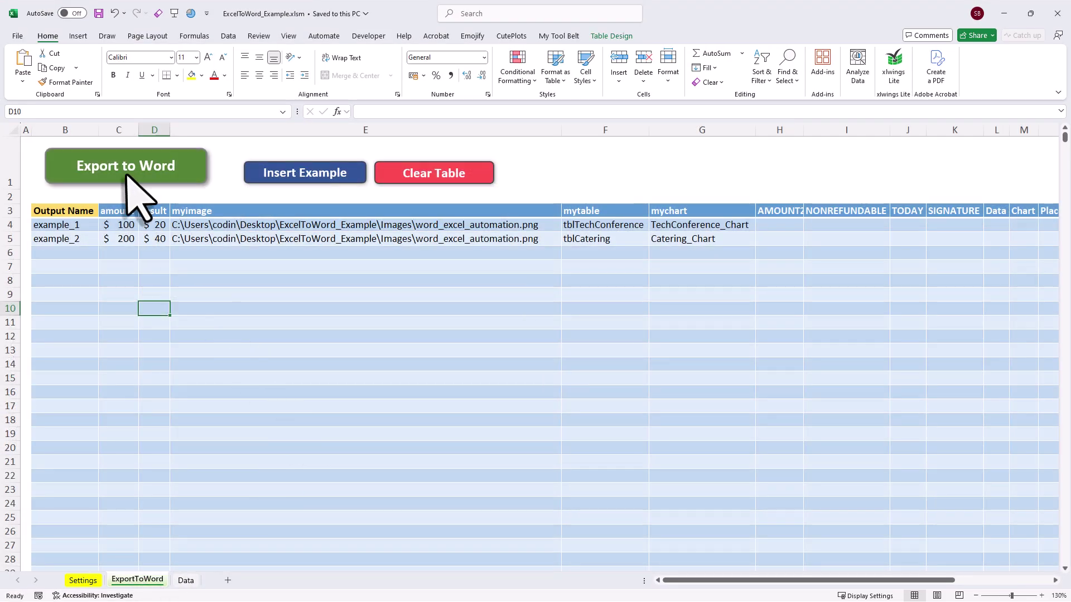
{"action": "left_click", "coordinate": [148, 193]}
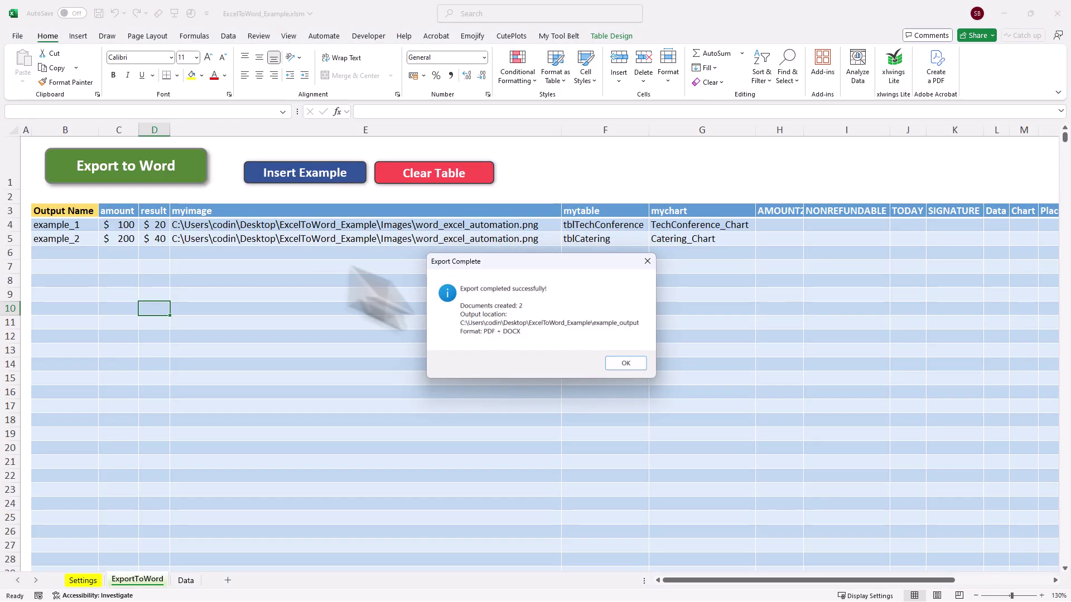
{"action": "left_click", "coordinate": [623, 363]}
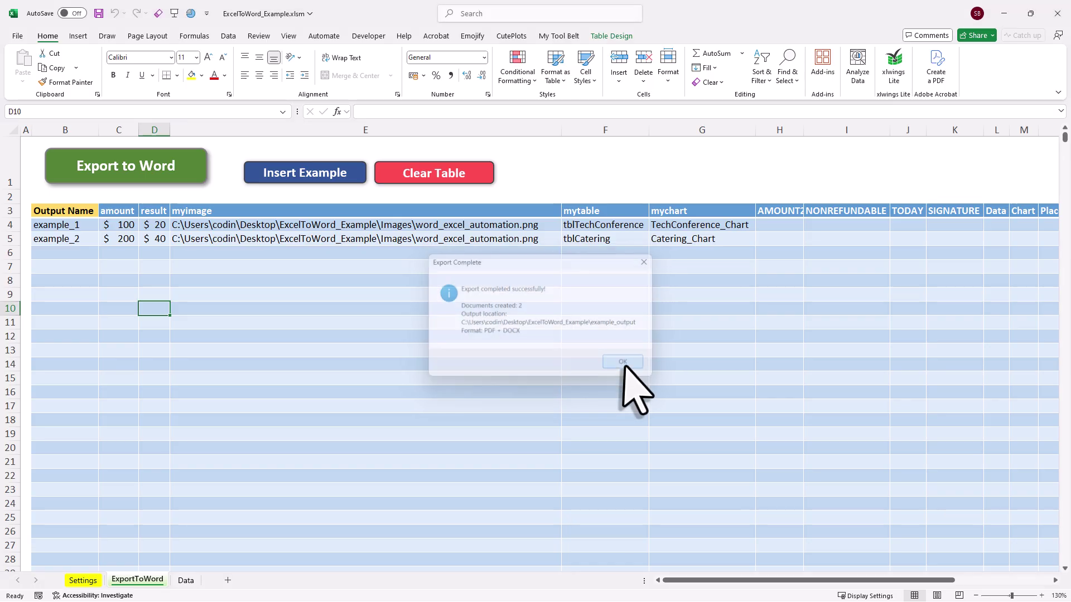
Minimize Excel, open the example_output folder and open example_1.pdf
{"action": "left_click", "coordinate": [1004, 13]}
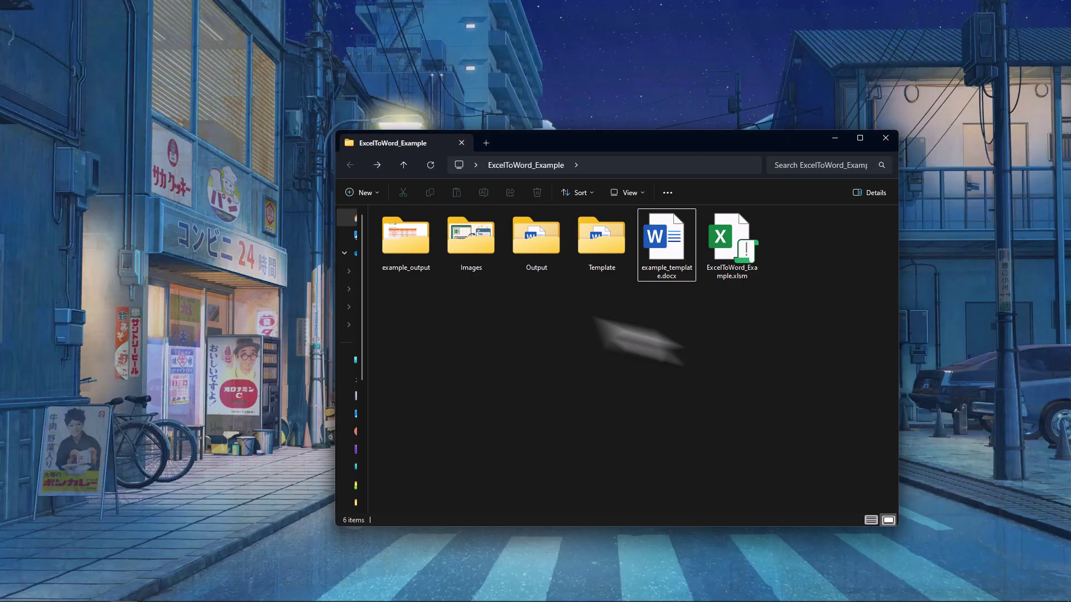
{"action": "double_click", "coordinate": [413, 247]}
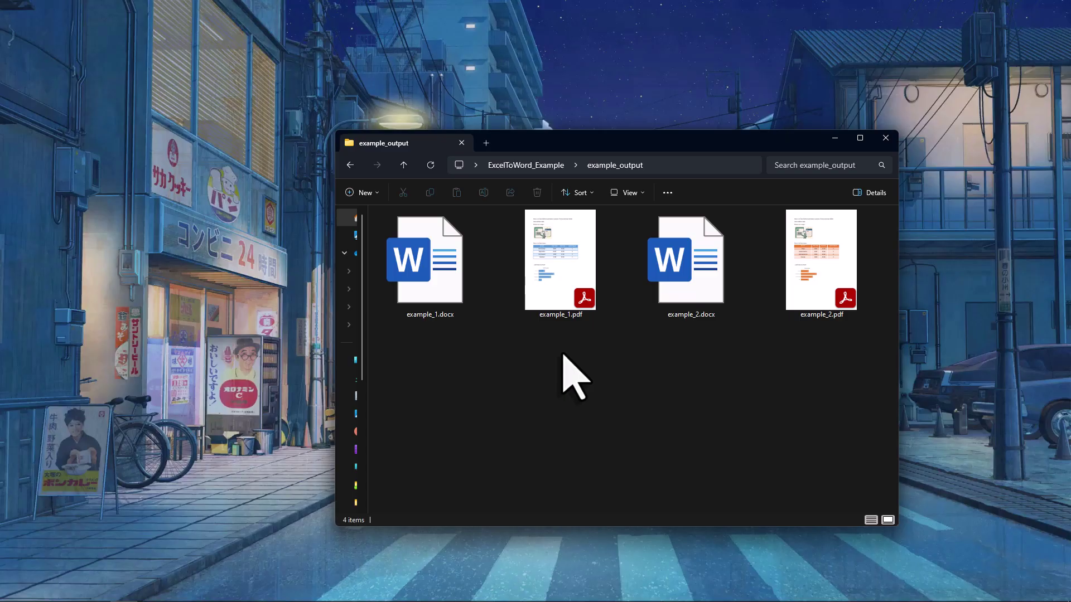
{"action": "double_click", "coordinate": [571, 296]}
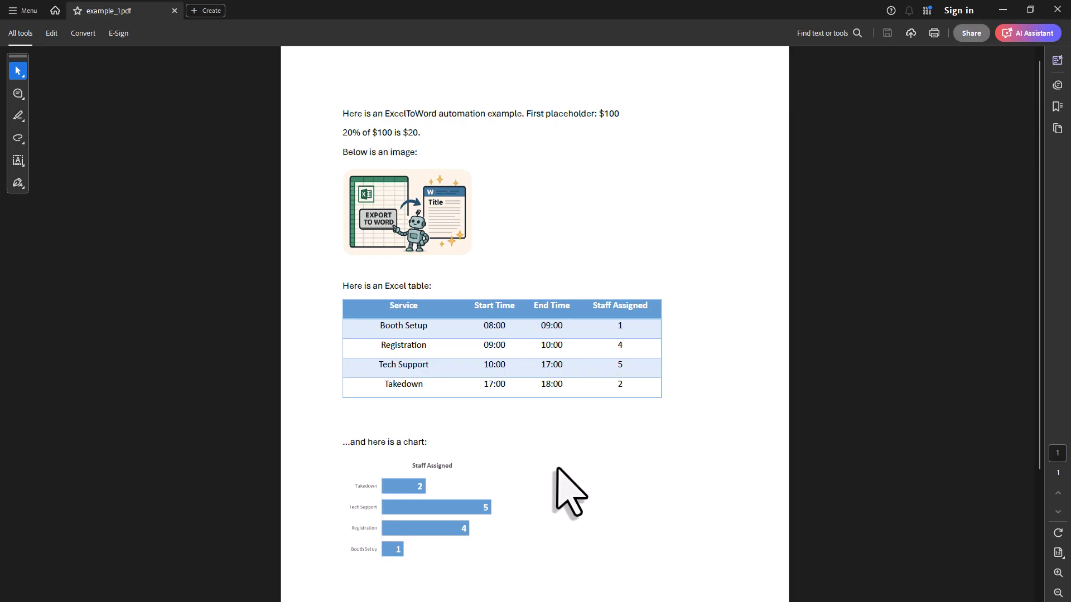
Close example_1.pdf in Acrobat and select example_2.docx in the folder
{"action": "left_click", "coordinate": [1057, 10]}
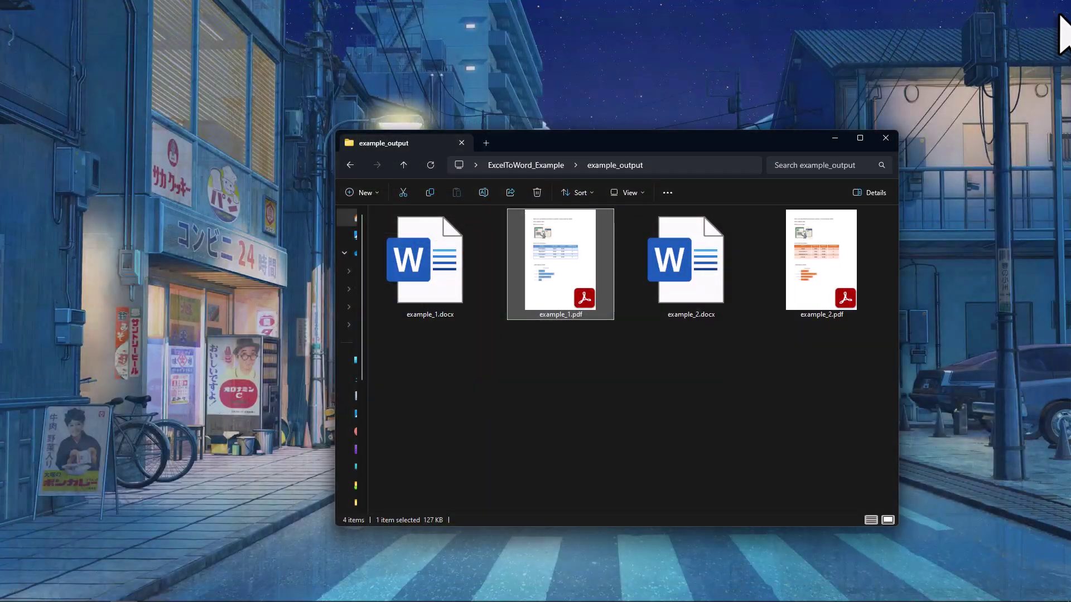
{"action": "left_click", "coordinate": [711, 286]}
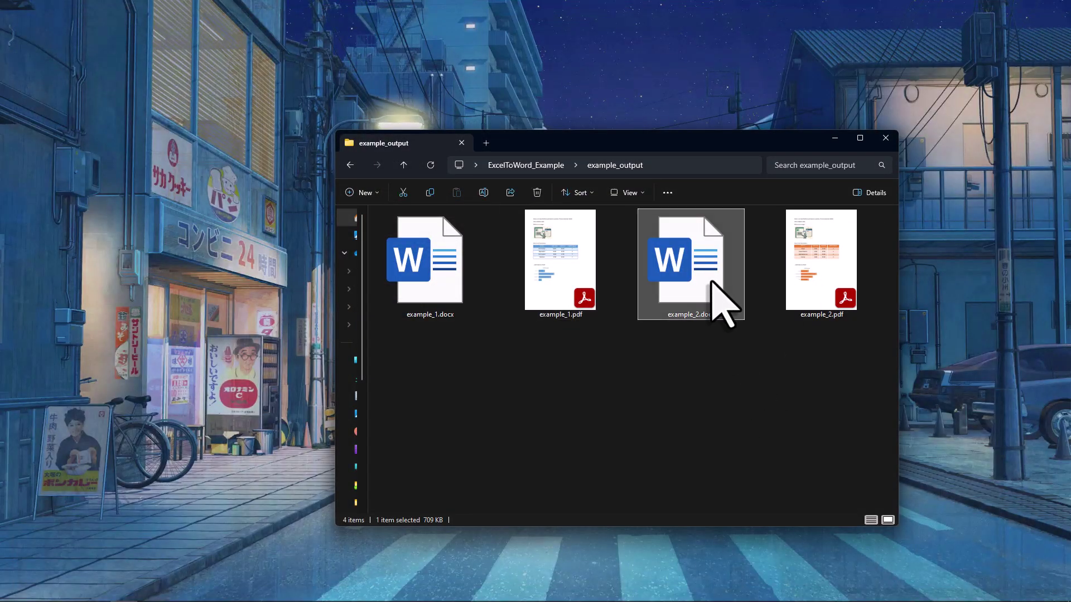
Open example_2.docx in Word and inspect its $200 values and orange Catering staffing table
{"action": "double_click", "coordinate": [712, 282]}
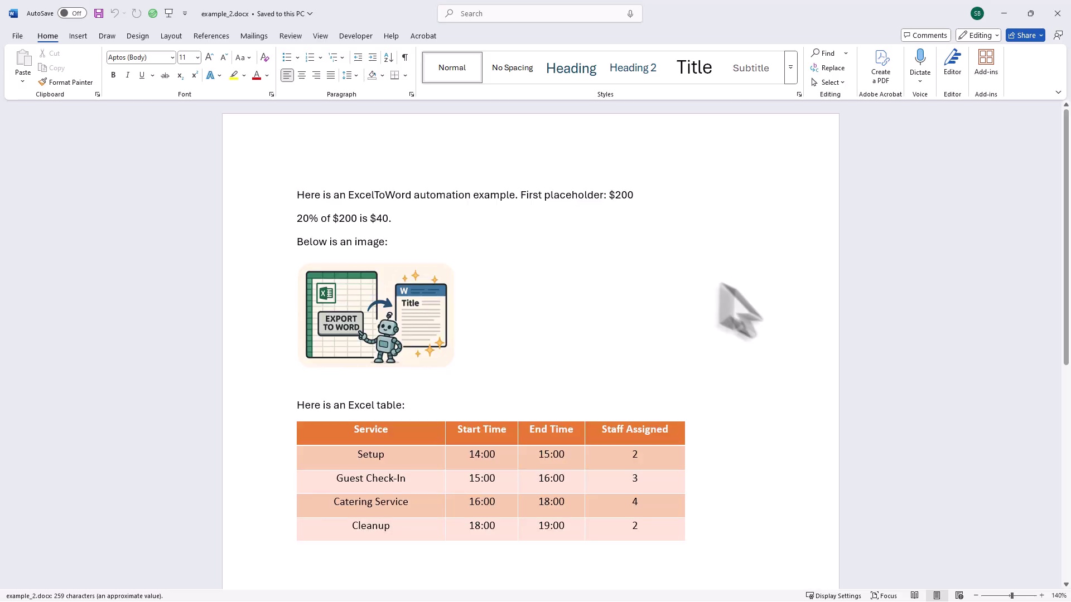
{"action": "scroll", "coordinate": [796, 322], "scroll_direction": "down", "scroll_amount": 5}
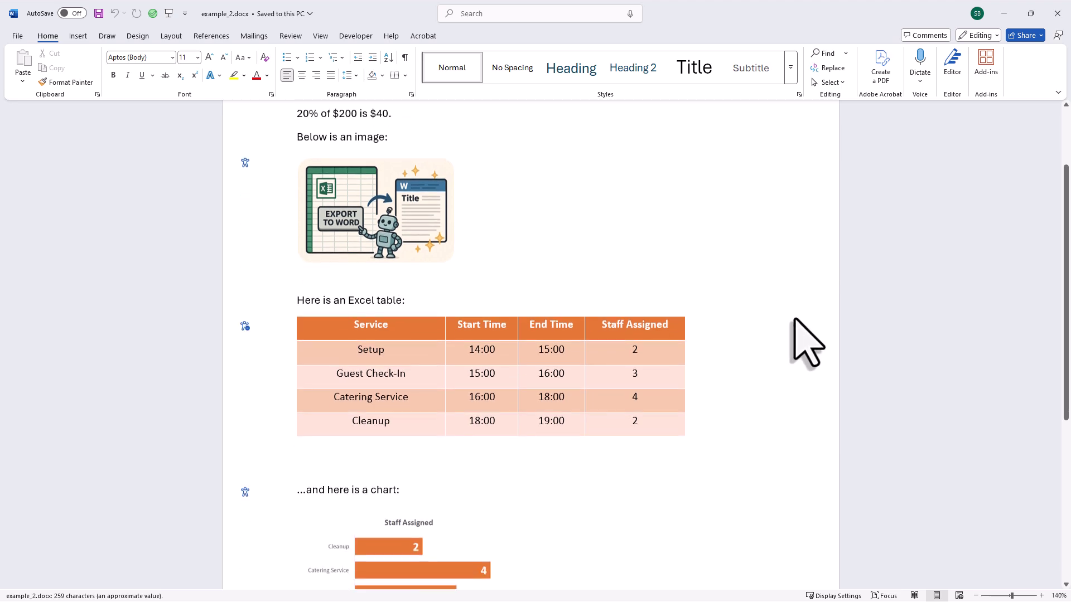
{"action": "mouse_move", "coordinate": [598, 277]}
{"action": "left_mouse_down"}
{"action": "mouse_move", "coordinate": [490, 262]}
{"action": "mouse_move", "coordinate": [580, 268]}
{"action": "left_mouse_up"}
{"action": "left_click", "coordinate": [577, 261]}
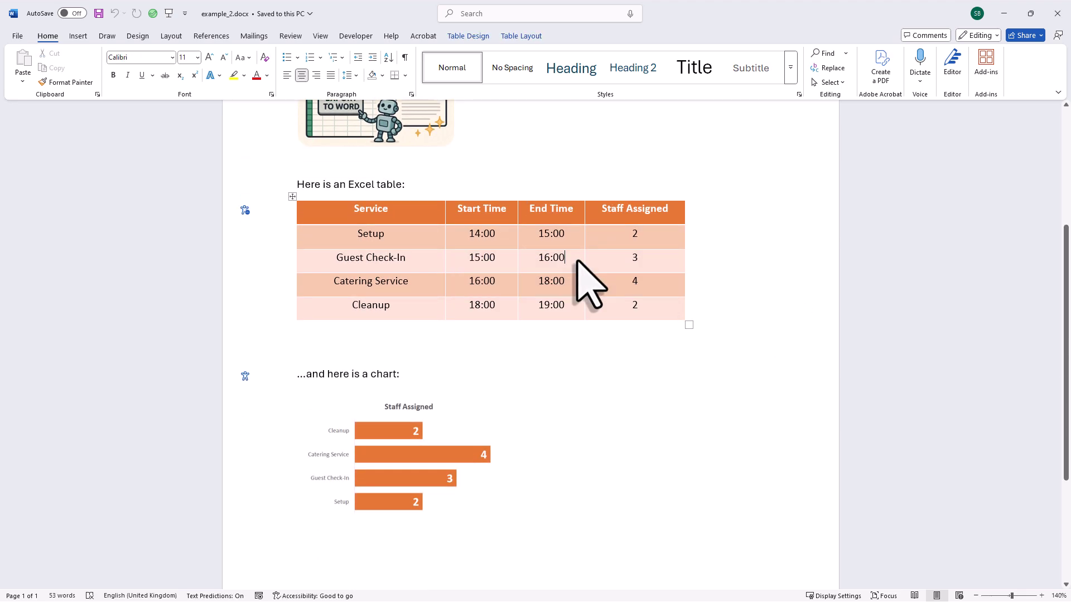
{"action": "left_click", "coordinate": [603, 336]}
{"action": "scroll", "coordinate": [605, 337], "scroll_direction": "up", "scroll_amount": 3}
{"action": "left_click", "coordinate": [754, 322]}
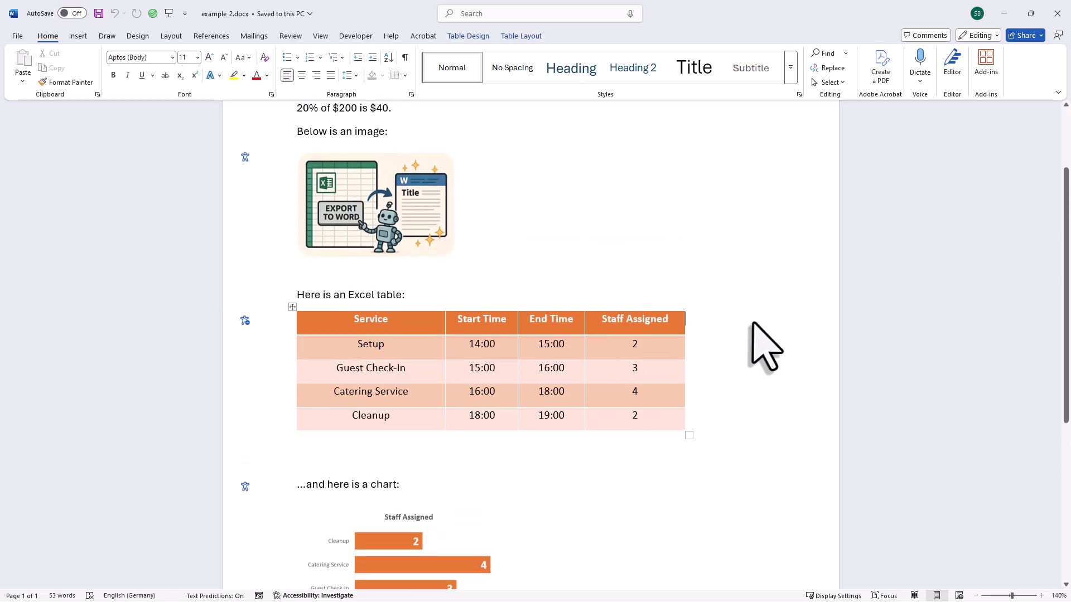
{"action": "scroll", "coordinate": [753, 322], "scroll_direction": "up", "scroll_amount": 2}
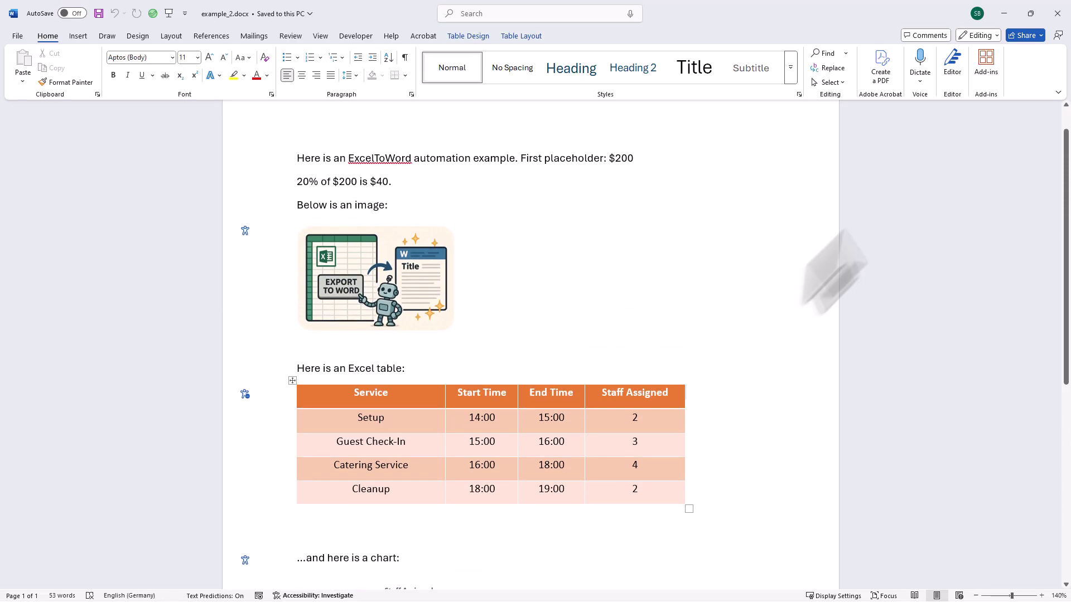
Close Word, run Check for Updates and dismiss the version 1.0 up-to-date message
{"action": "left_click", "coordinate": [502, 392]}
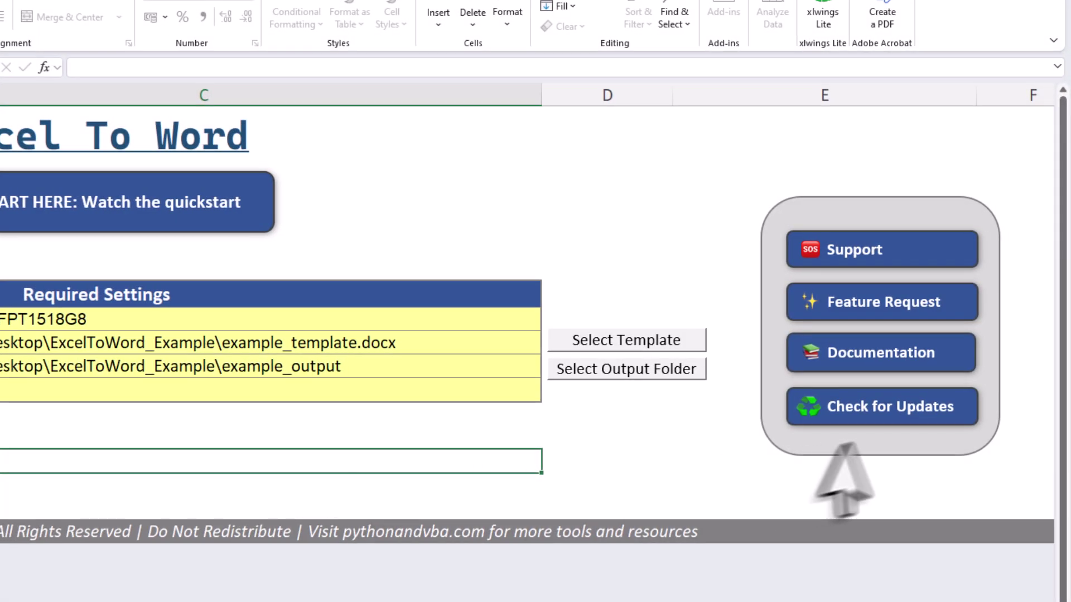
{"action": "left_click", "coordinate": [897, 419]}
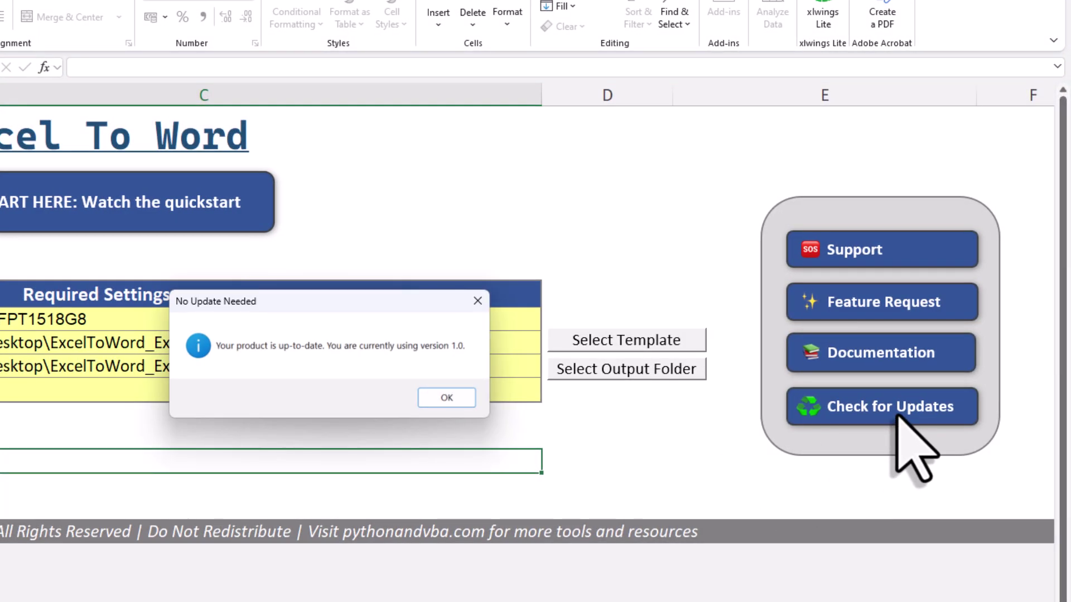
{"action": "left_click", "coordinate": [447, 398]}
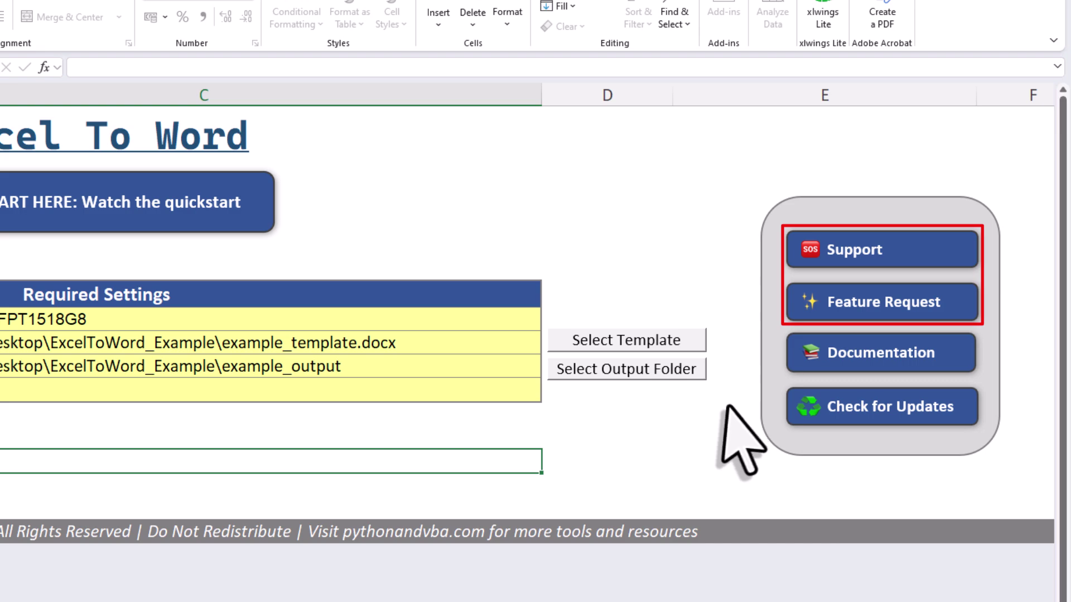
Open the documentation's Guides, view the image and Excel range guides, then Getting Started
{"action": "left_click", "coordinate": [874, 357]}
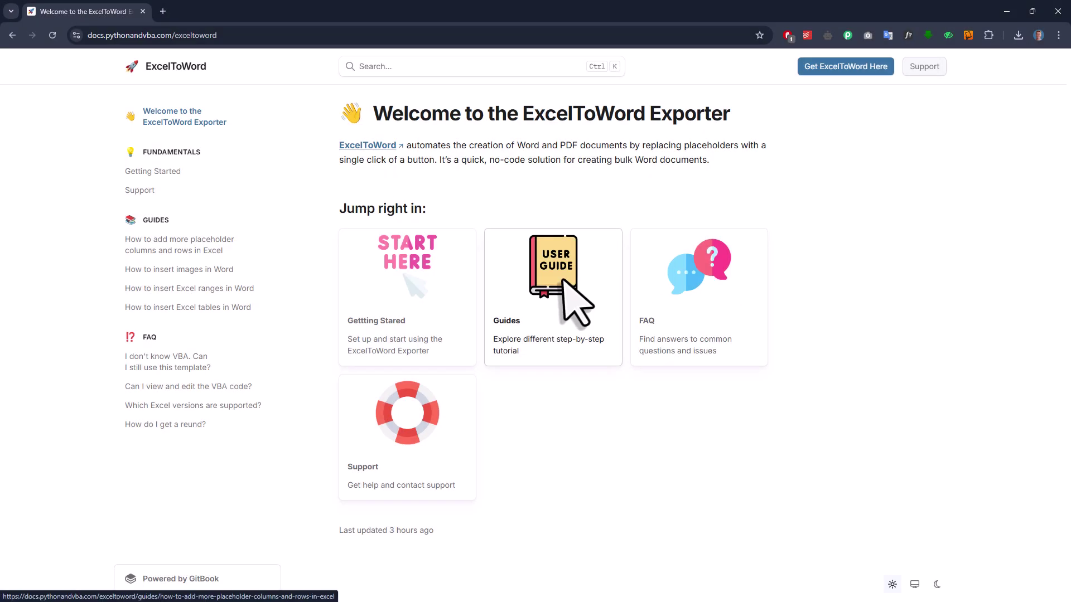
{"action": "left_click", "coordinate": [573, 296]}
{"action": "left_click", "coordinate": [222, 272]}
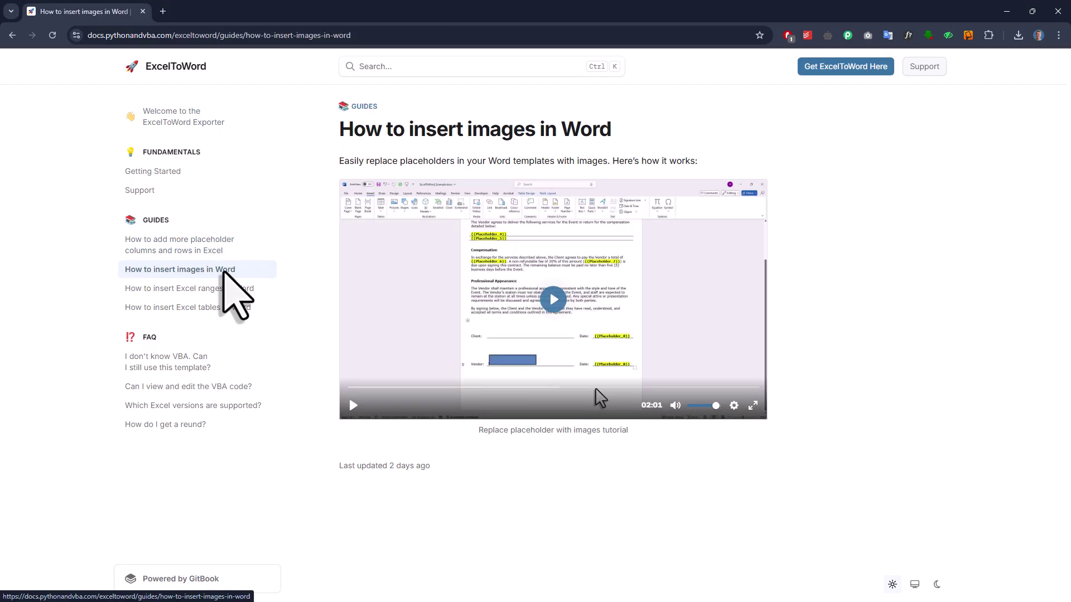
{"action": "left_click", "coordinate": [219, 286]}
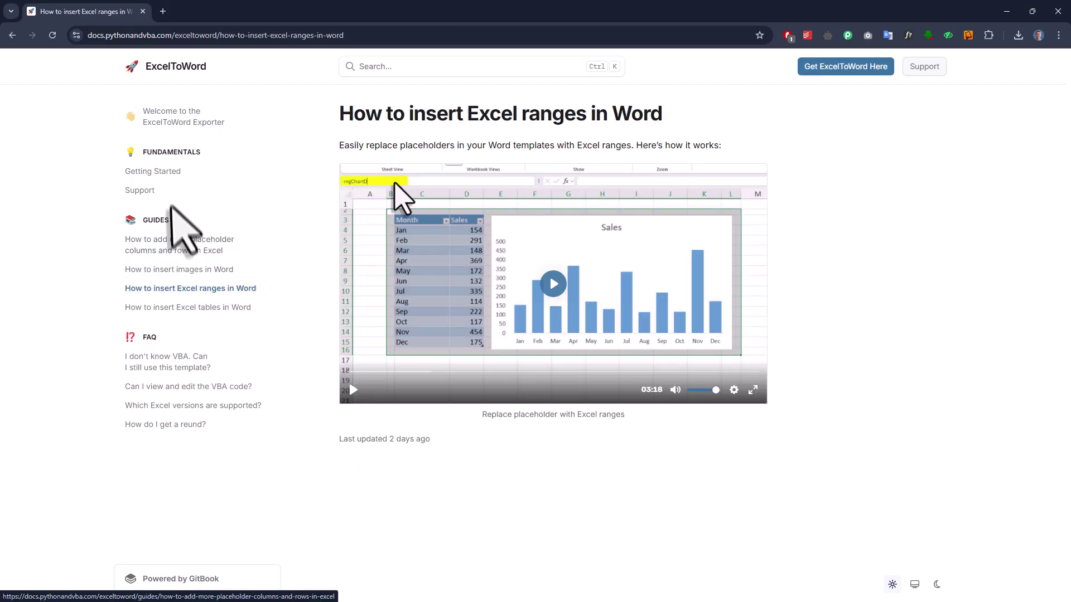
{"action": "left_click", "coordinate": [168, 182]}
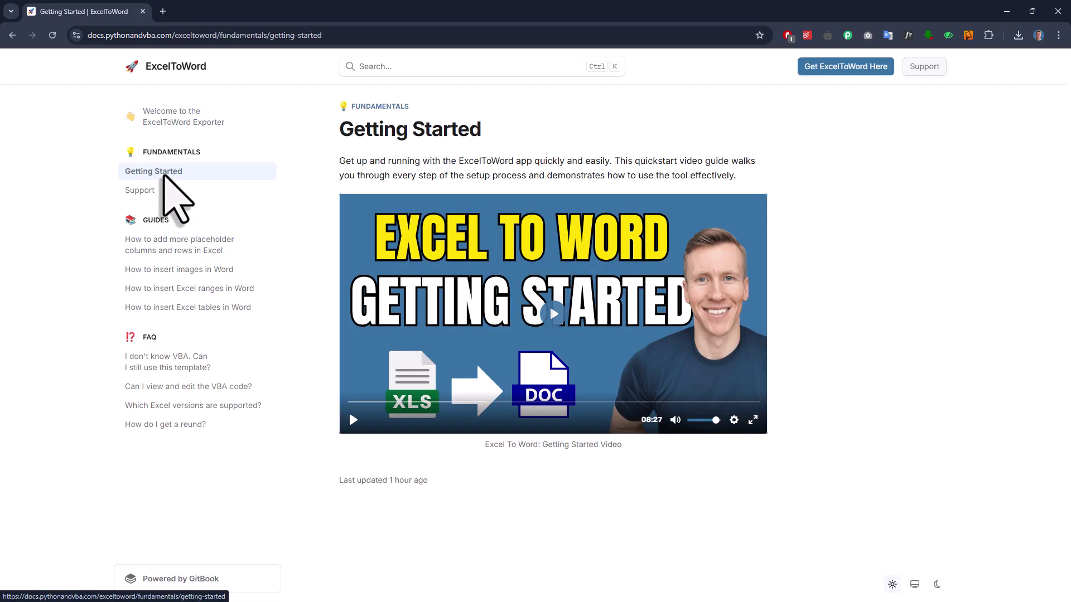